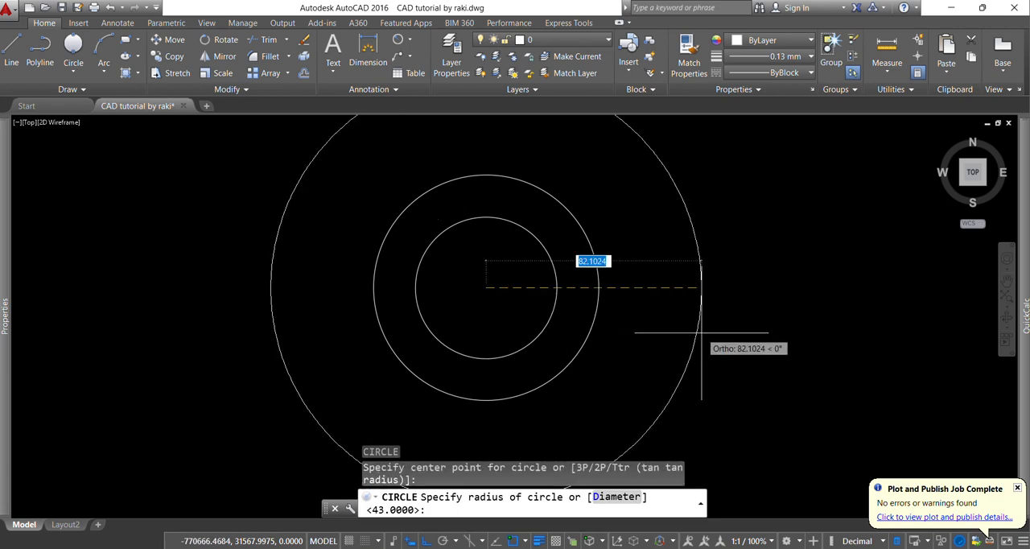
Draw the outermost concentric circle with a diameter of 118 mm around the existing circles' centre
type("d")
key("Return")
type("118")
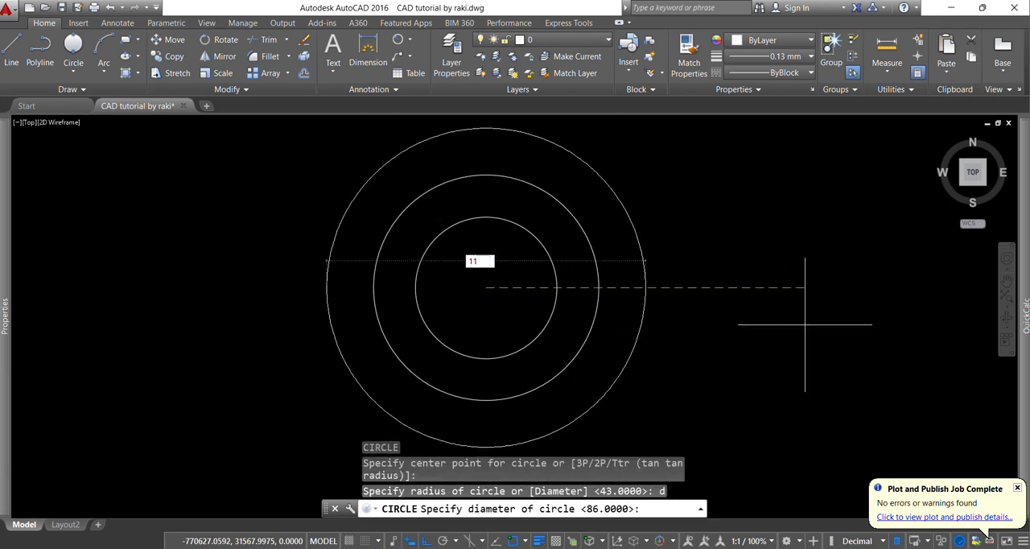
key("Return")
left_click(724, 547)
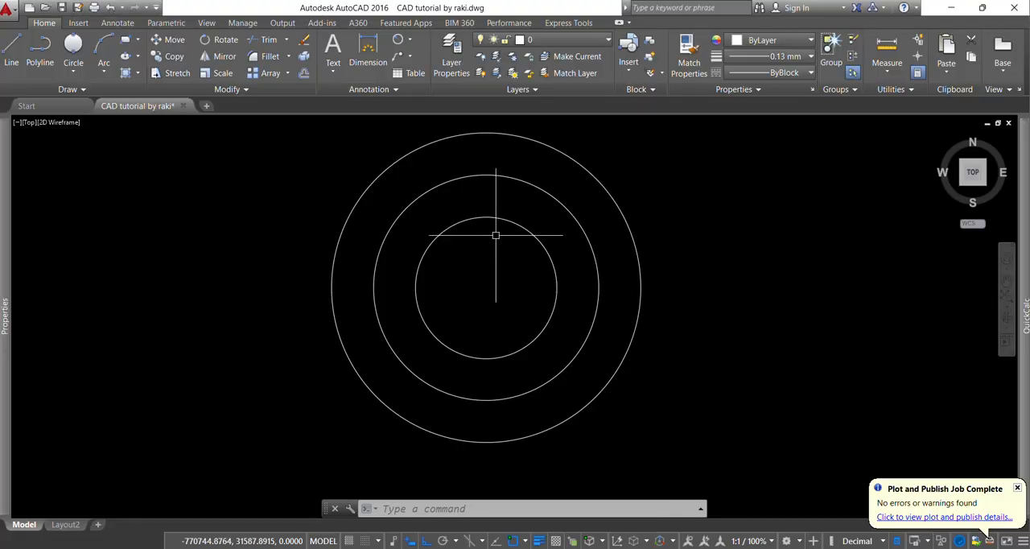
Draw a vertical centre line from the top quadrant to the bottom quadrant of the outermost circle
type("l")
key("Return")
left_click(485, 287)
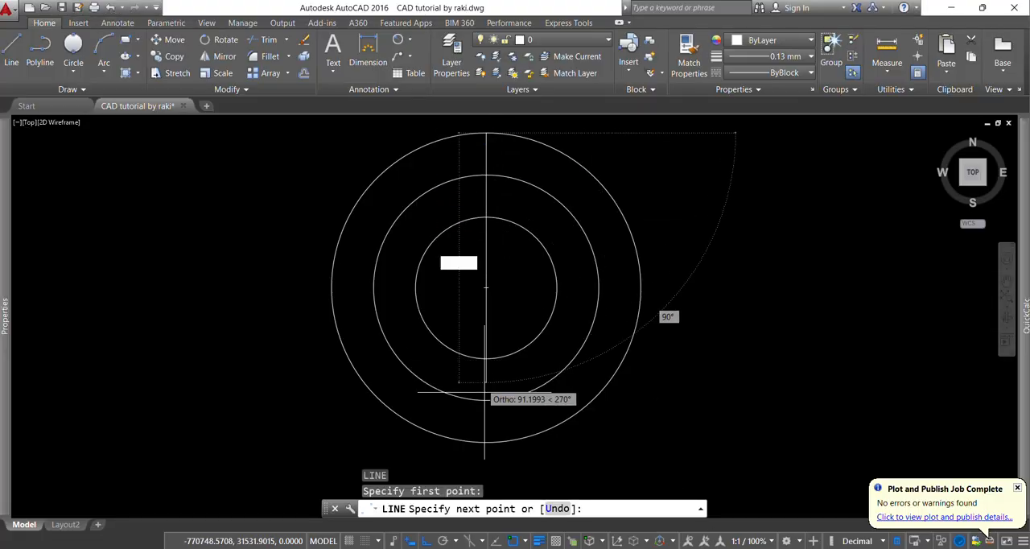
left_click(486, 414)
key("Escape")
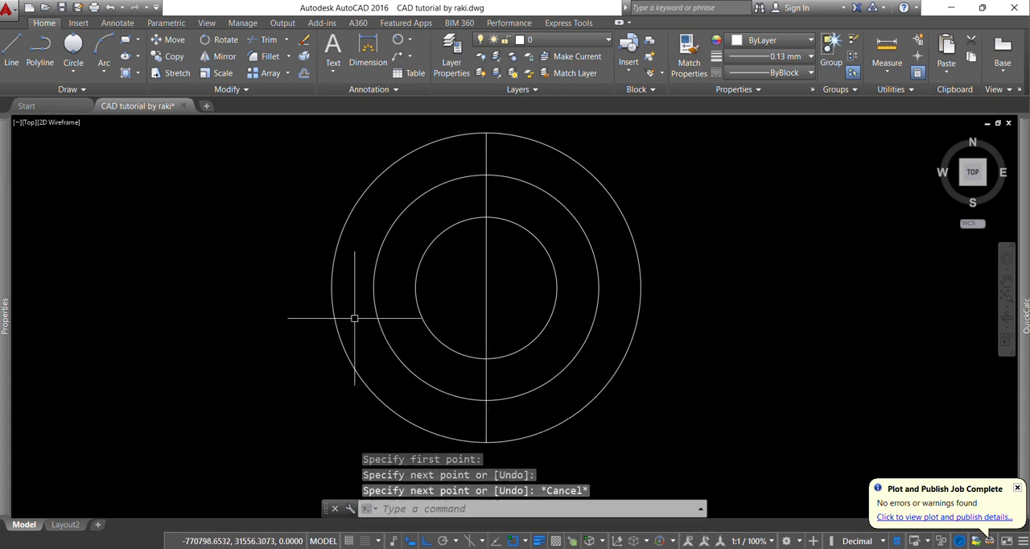
Draw a horizontal centre line across the outermost circle from its left quadrant to its right quadrant
key("Return")
left_click(331, 287)
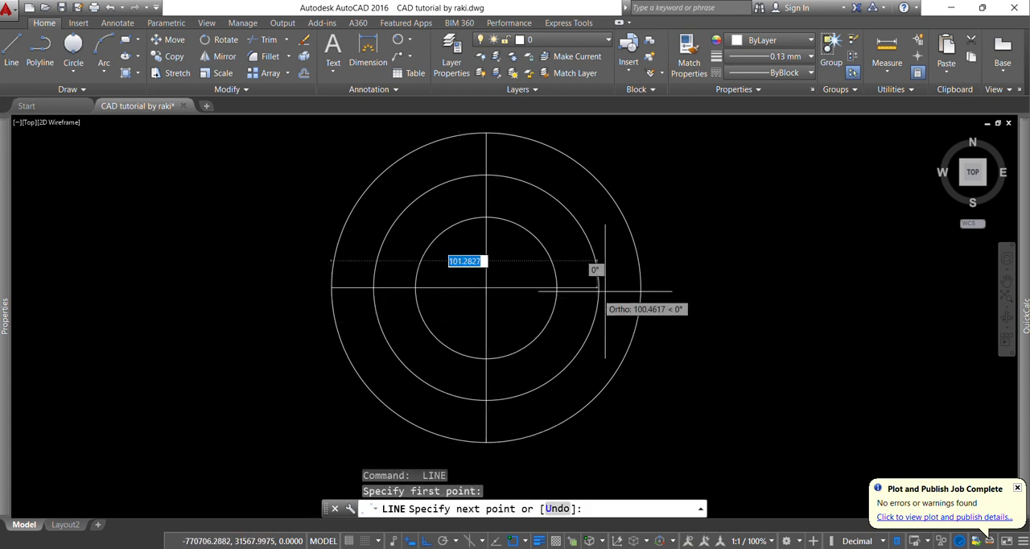
key("Escape")
key("Escape")
key("Escape")
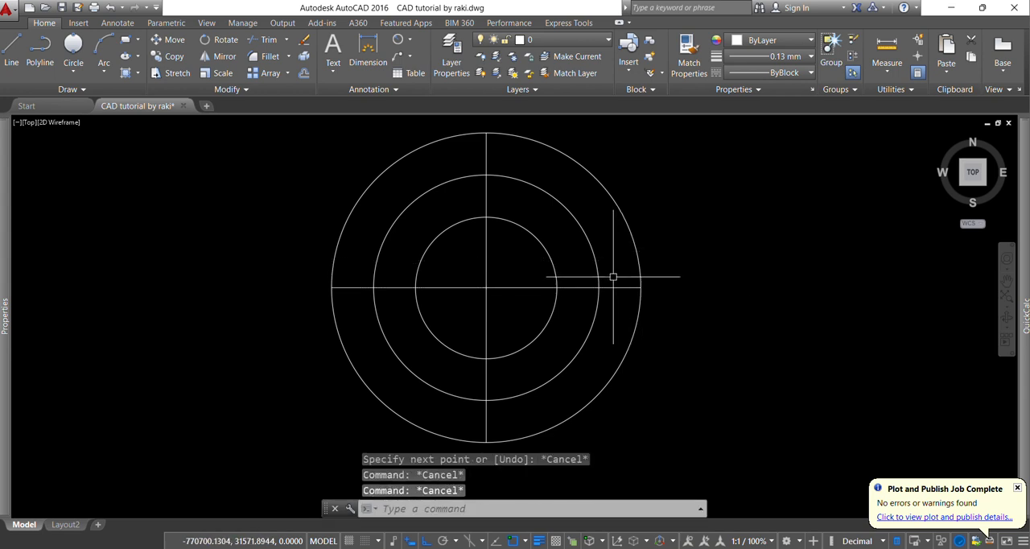
Draw a circle of radius 8 mm where the middle circle meets the right side of the horizontal centre line, and check the reference drawing
type("c")
key("Return")
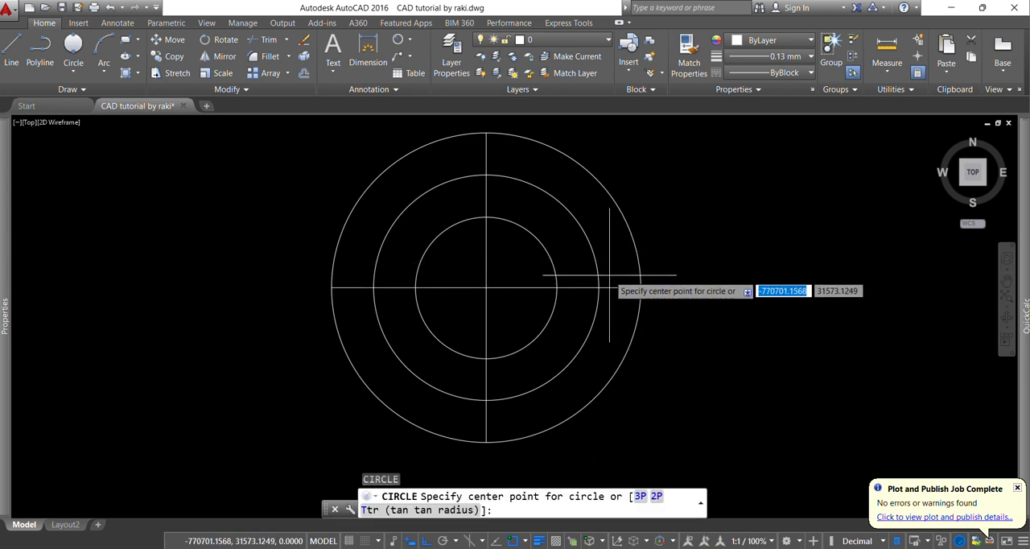
scroll(603, 282, "up", 2)
scroll(599, 274, "up", 2)
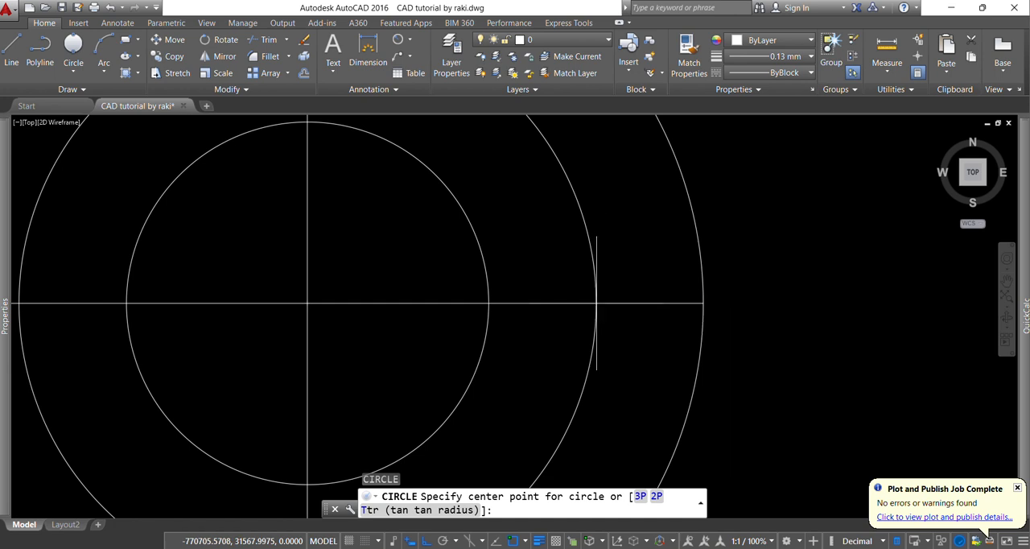
left_click(596, 304)
type("8")
key("Return")
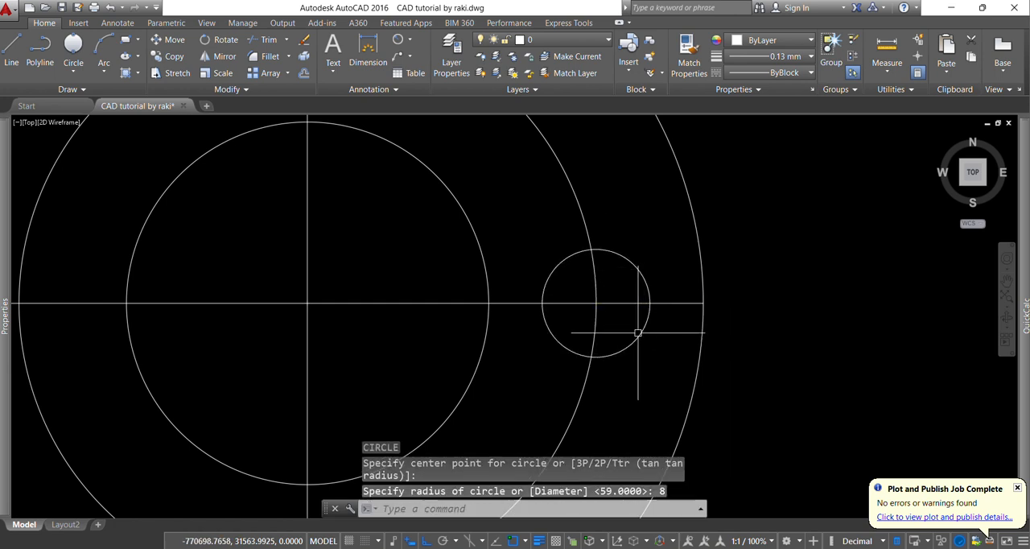
scroll(638, 333, "down", 4)
left_click(672, 547)
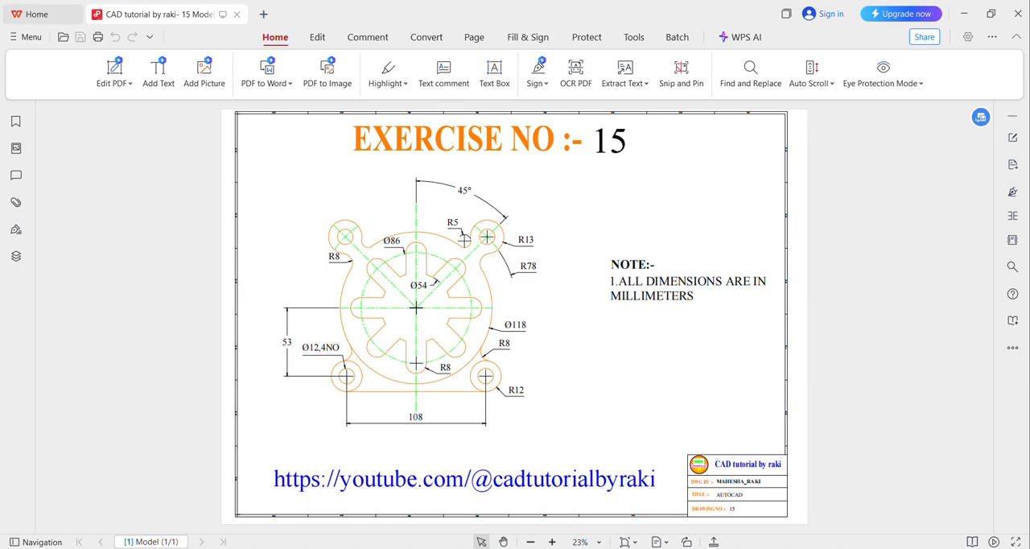
key("alt+Tab")
Draw a horizontal line about 27 mm long from the top quadrant of the 8 mm radius circle to inside the inner circle
scroll(631, 274, "up", 2)
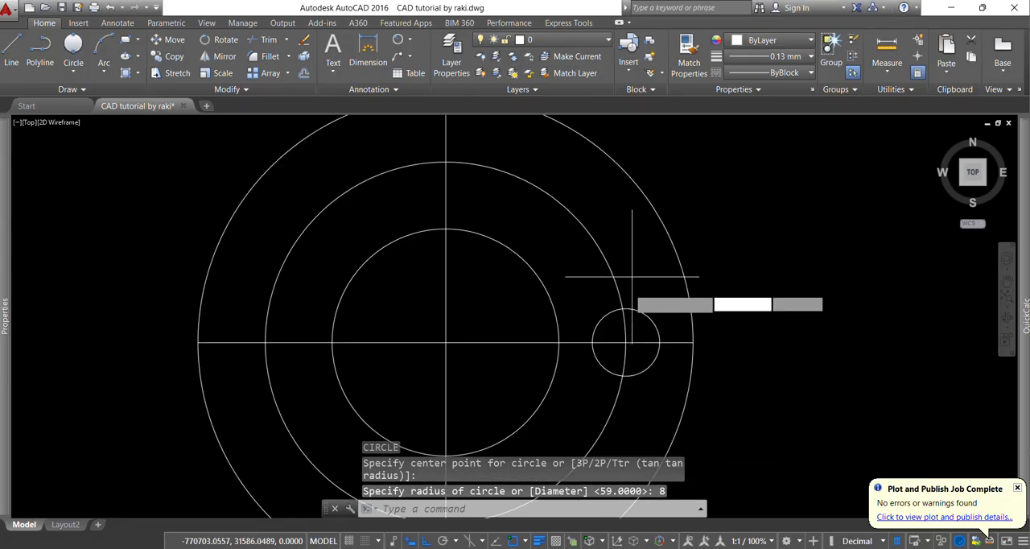
type("l")
key("Return")
scroll(630, 305, "up", 2)
left_click(625, 309)
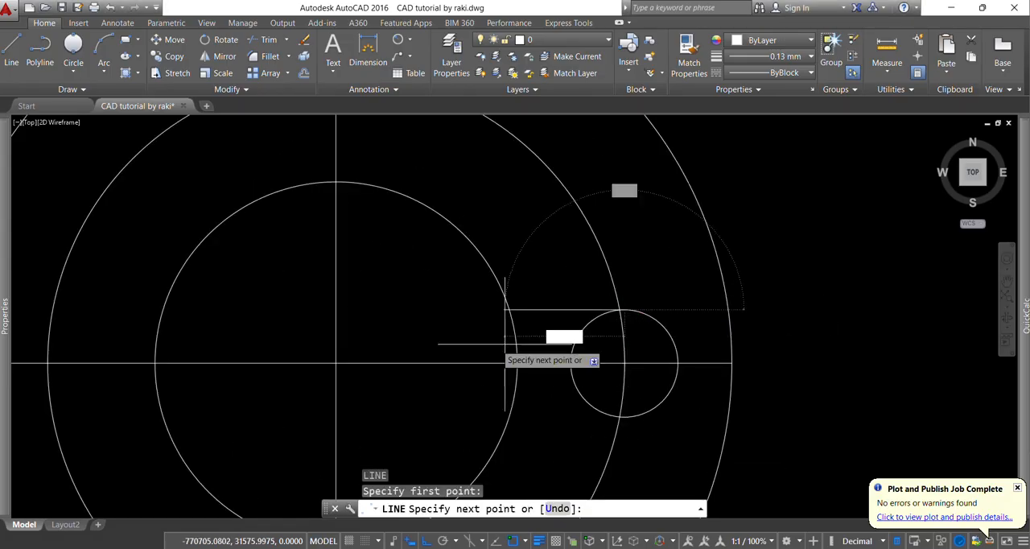
left_click(442, 320)
key("Escape")
key("Escape")
key("Escape")
Mirror the slot's upper line about the horizontal centre line, erasing the source line
left_click(539, 325)
left_click(472, 298)
type("m")
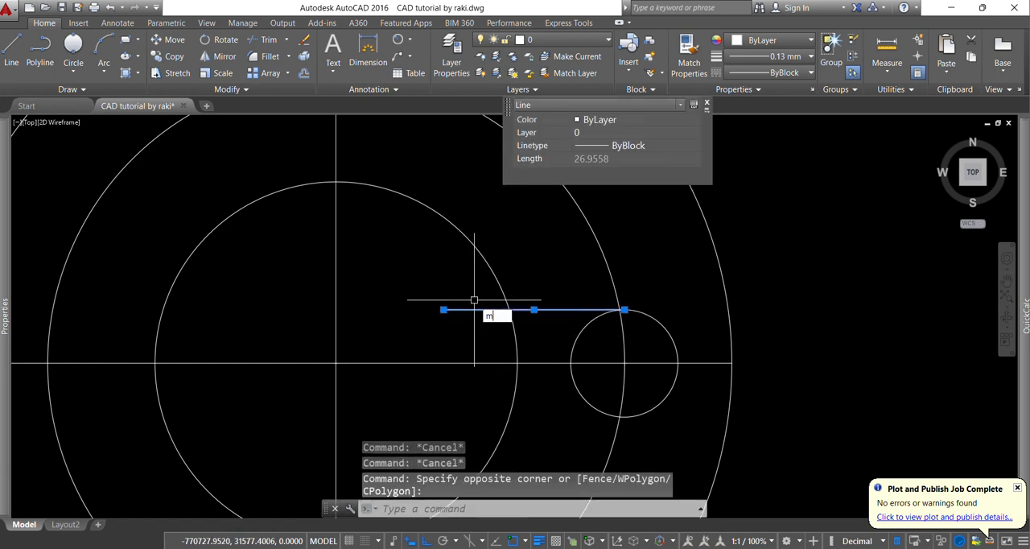
type("i")
key("Return")
left_click(624, 362)
left_click(766, 363)
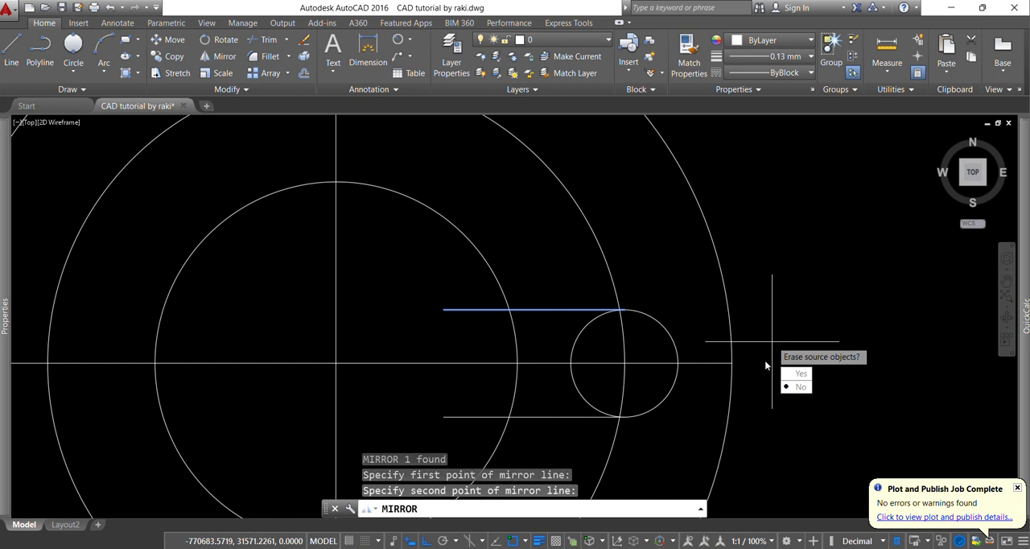
type("y")
key("Return")
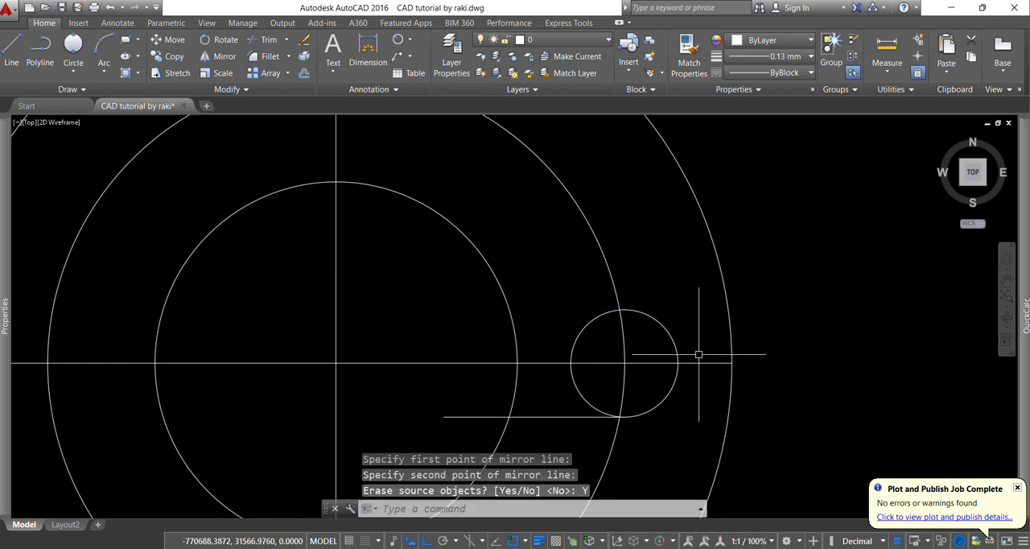
Mirror the slot's lower line back about the horizontal centre line, keeping the source line
left_click(569, 394)
left_click(563, 430)
key("Return")
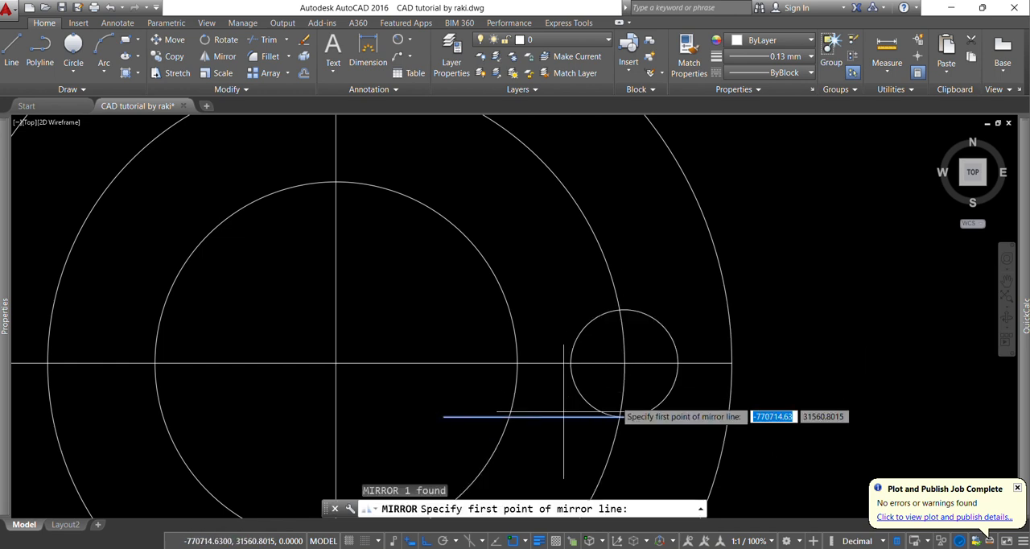
left_click(624, 363)
left_click(752, 363)
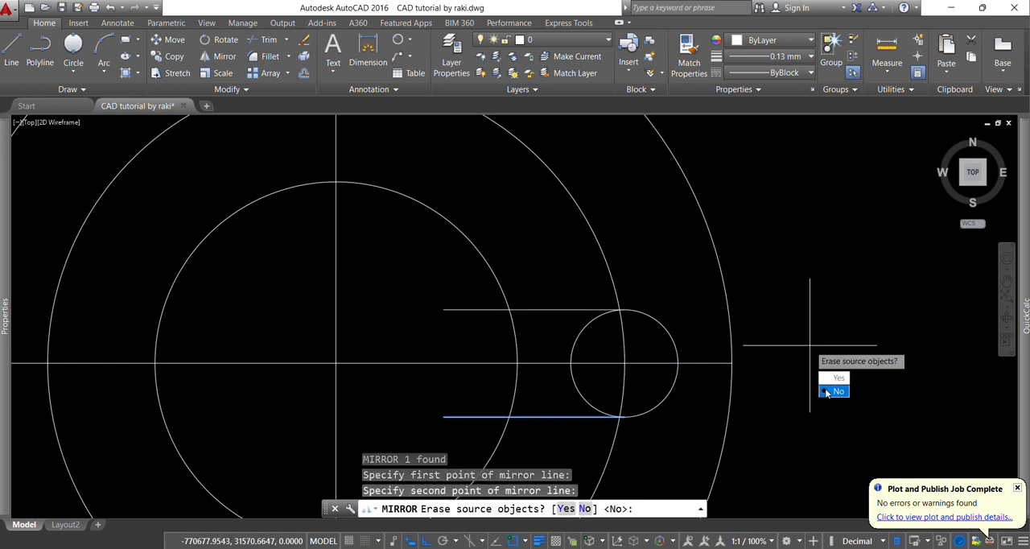
type("n")
key("Return")
key("Escape")
key("Escape")
key("Escape")
Trim the ends of the two slot lines that extend inside the inner circle
type("tr")
key("Return")
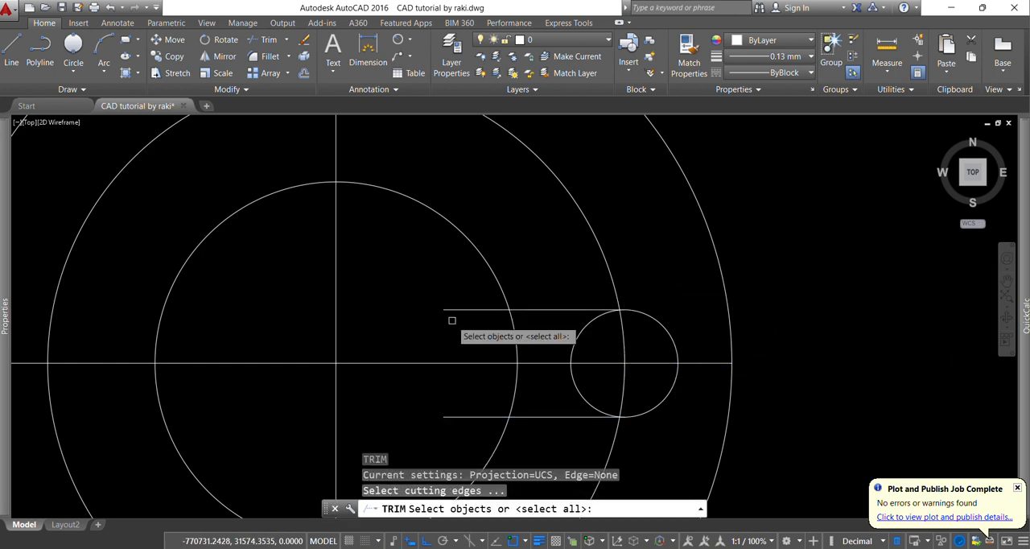
key("Return")
left_click(452, 325)
left_click(451, 297)
scroll(452, 291, "down", 2)
scroll(464, 377, "up", 2)
left_click(472, 352)
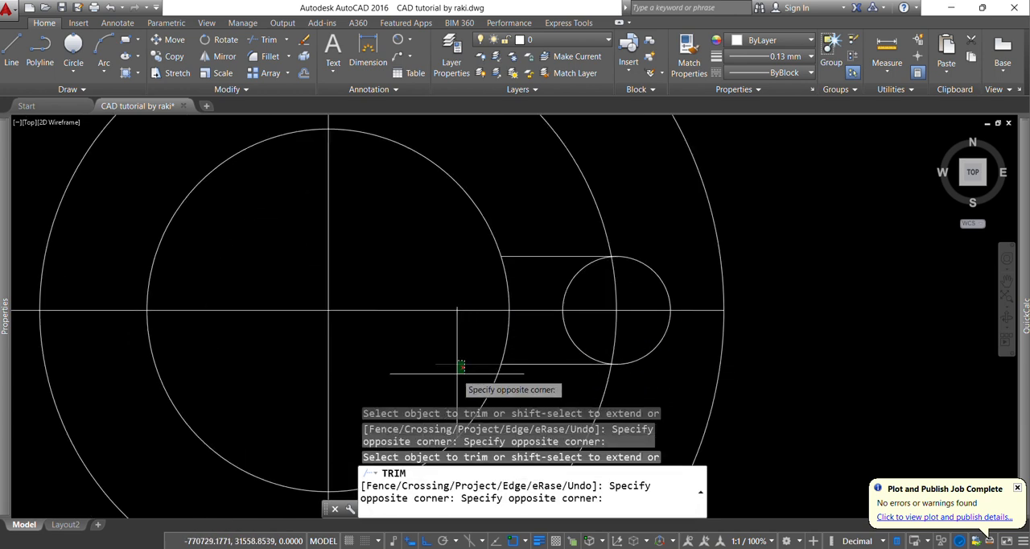
left_click(457, 374)
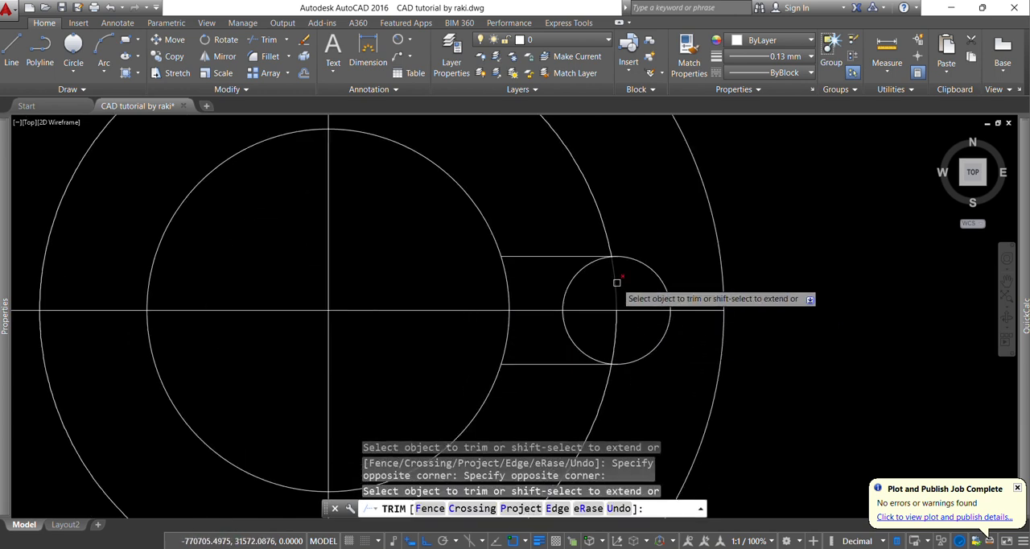
Trim the inward half of the 8 mm radius circle and the inner circle's arc between the two slot lines
left_click(584, 269)
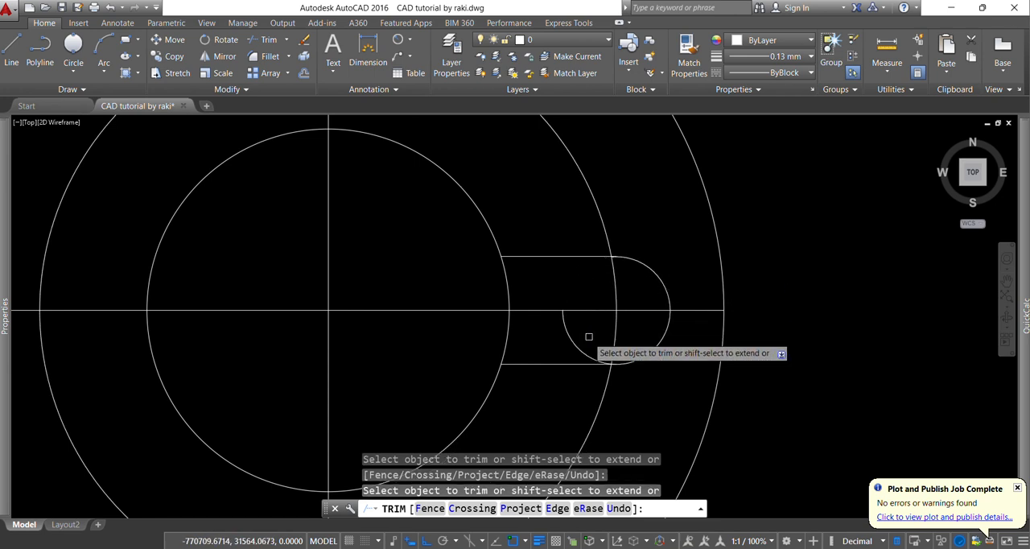
left_click(580, 349)
left_click(504, 271)
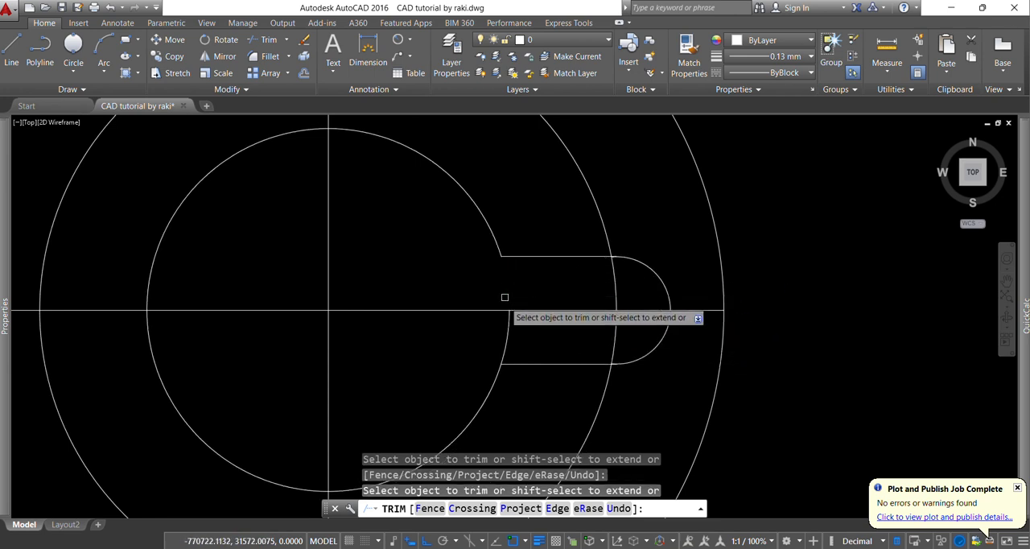
left_click(505, 330)
scroll(596, 280, "down", 2)
key("Escape")
key("Escape")
key("Escape")
Try a rectangular array of the slot's two lines and end arc, and undo it
left_click(490, 254)
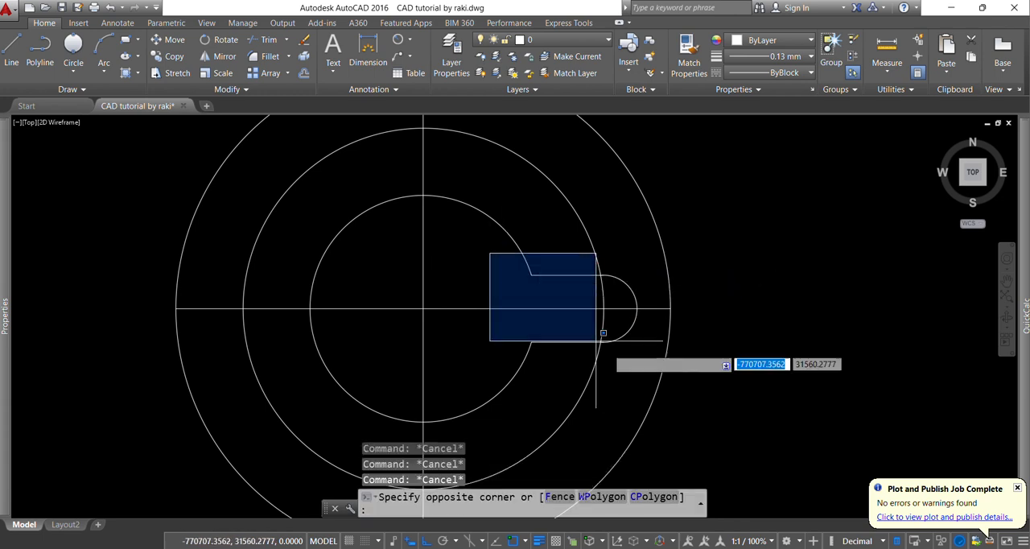
left_click(735, 356)
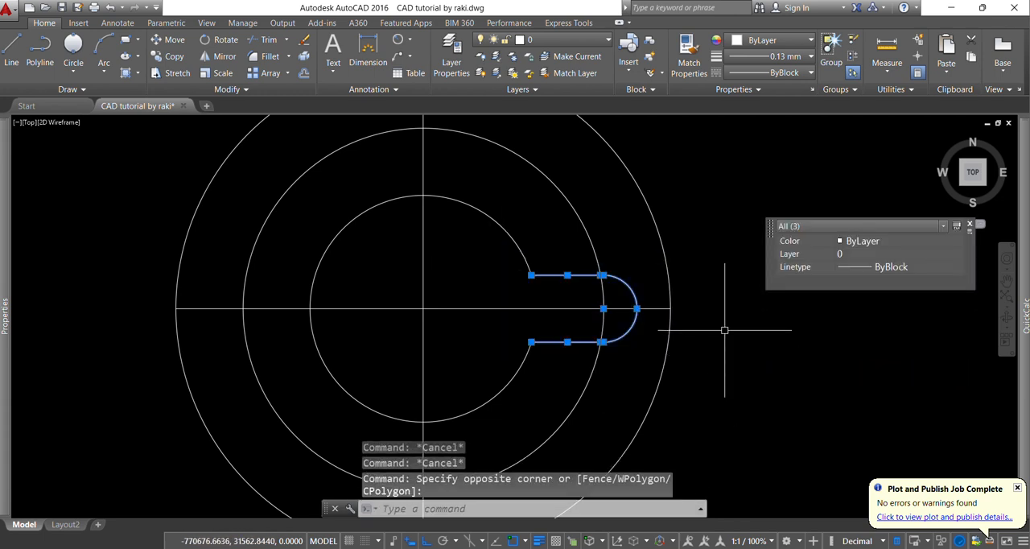
type("arr")
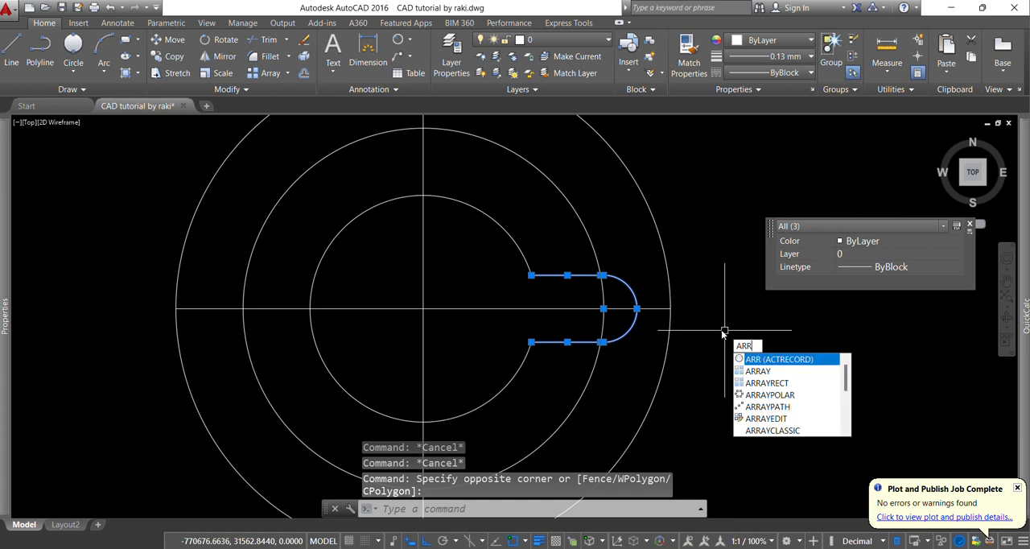
left_click(756, 377)
key("Escape")
key("Escape")
key("Escape")
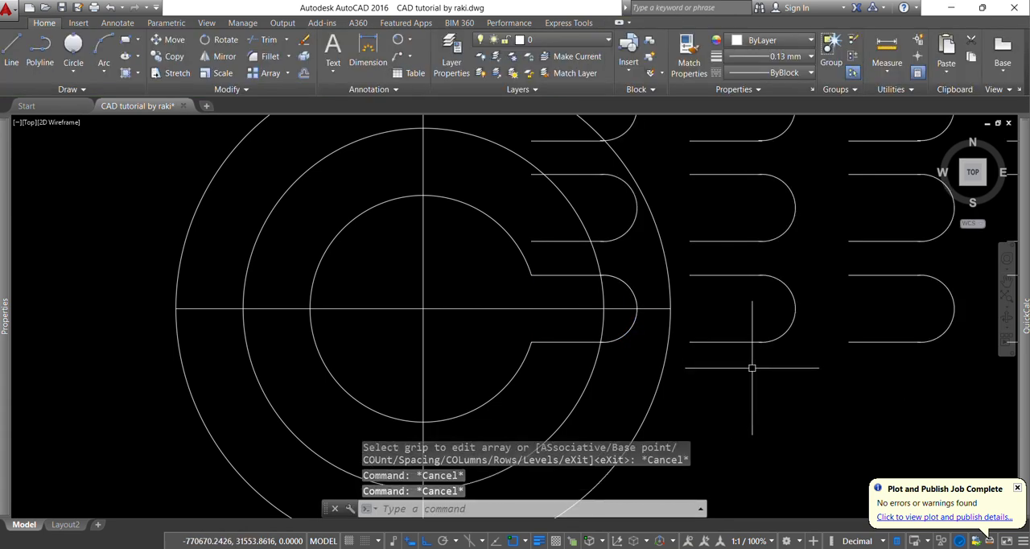
key("ctrl+z")
left_click(503, 255)
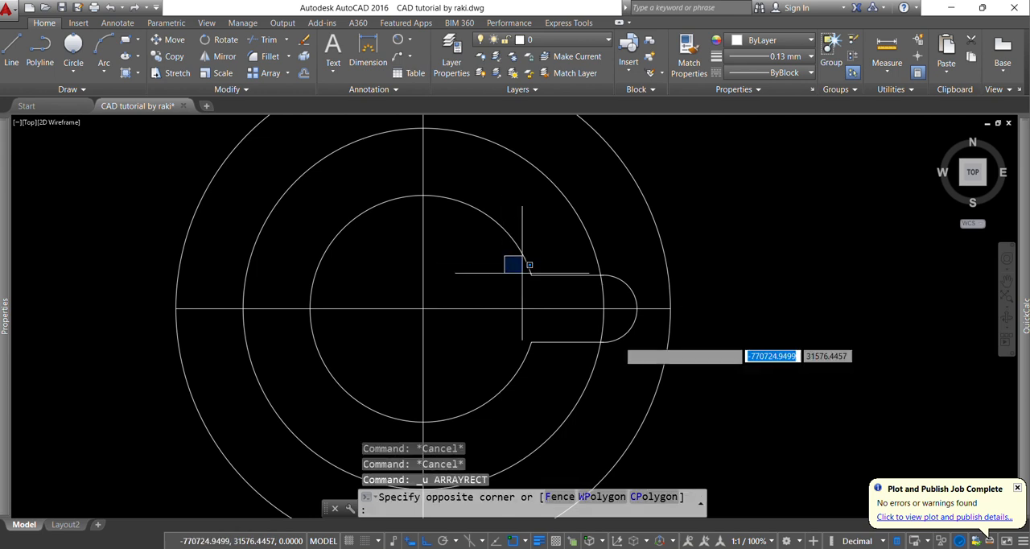
left_click(736, 372)
type("a")
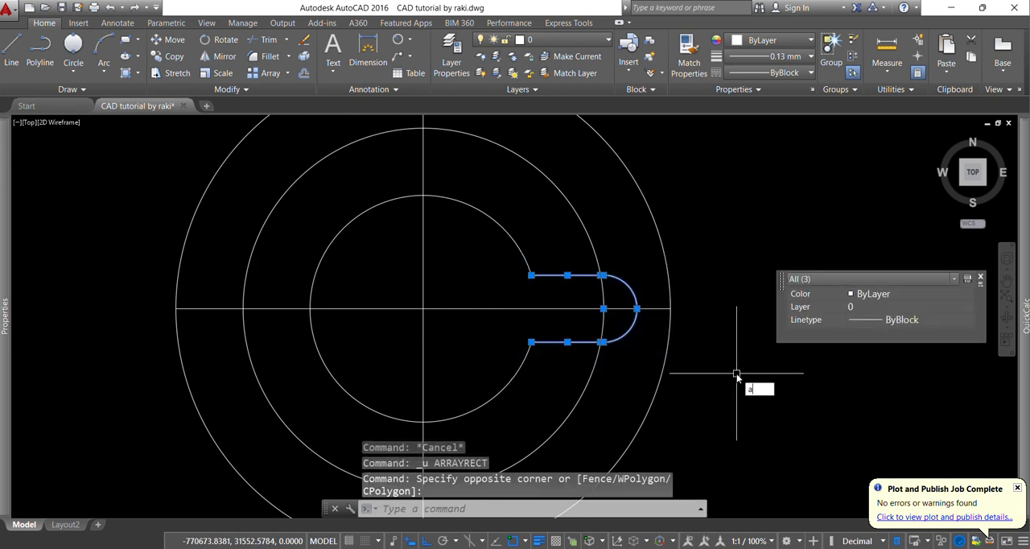
type("rray")
key("Return")
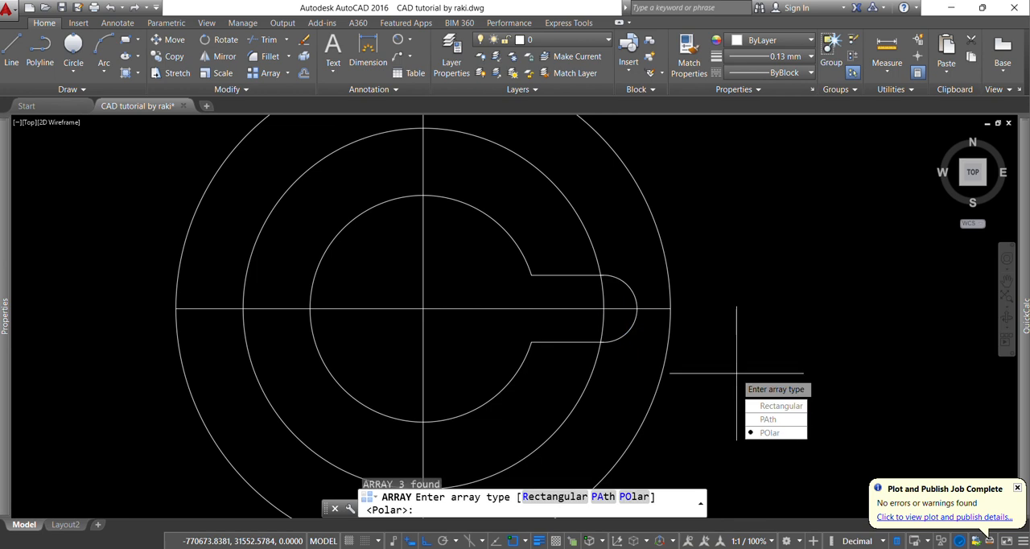
left_click(764, 432)
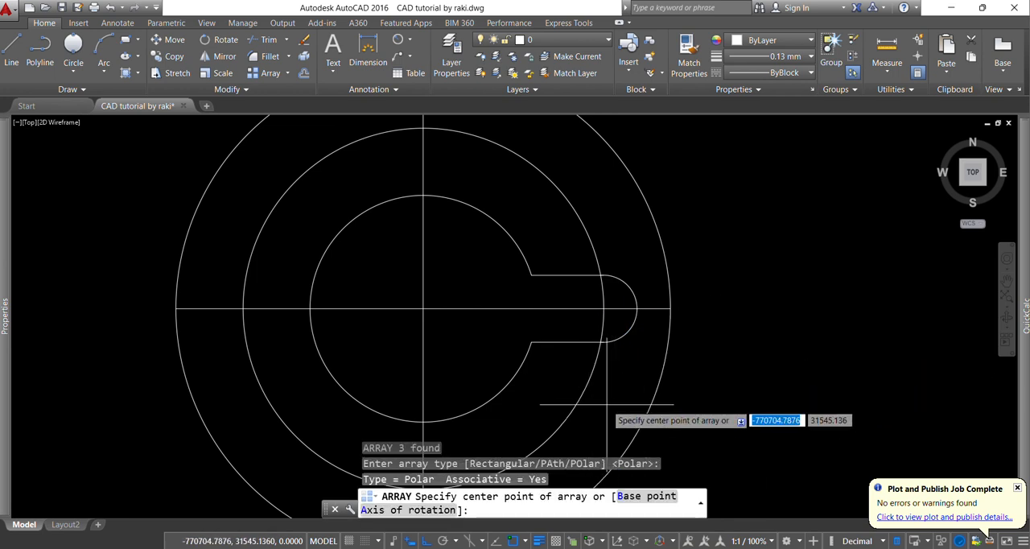
key("Escape")
key("Escape")
key("Escape")
Create a polar array of 8 items over 360° from the slot's two lines and end arc, centred on the circles' centre
left_click(464, 254)
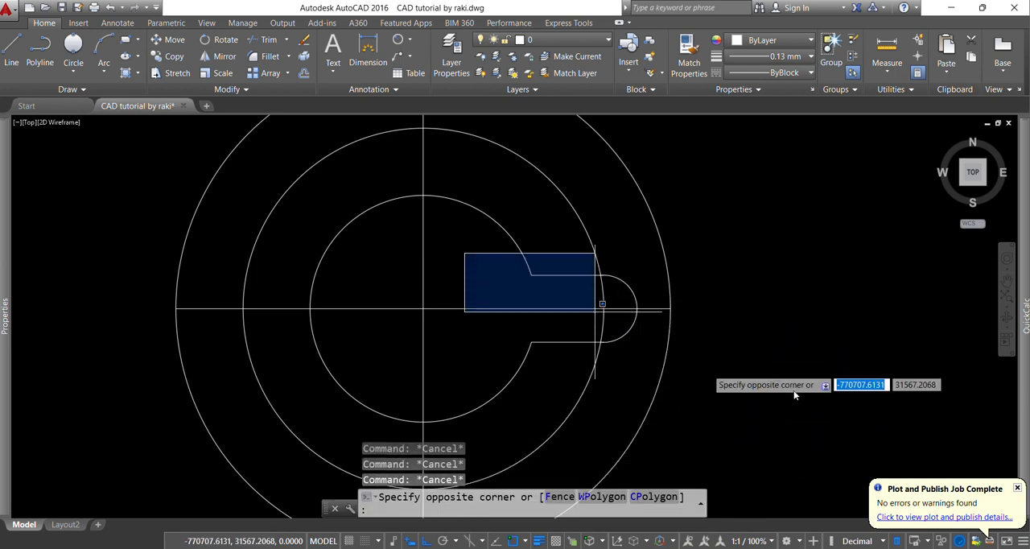
left_click(801, 395)
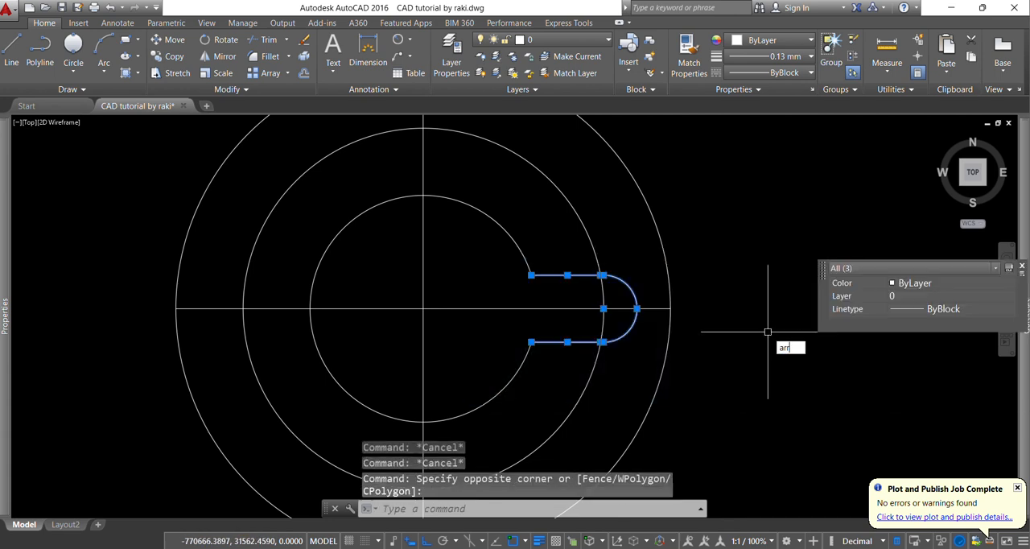
left_click(805, 372)
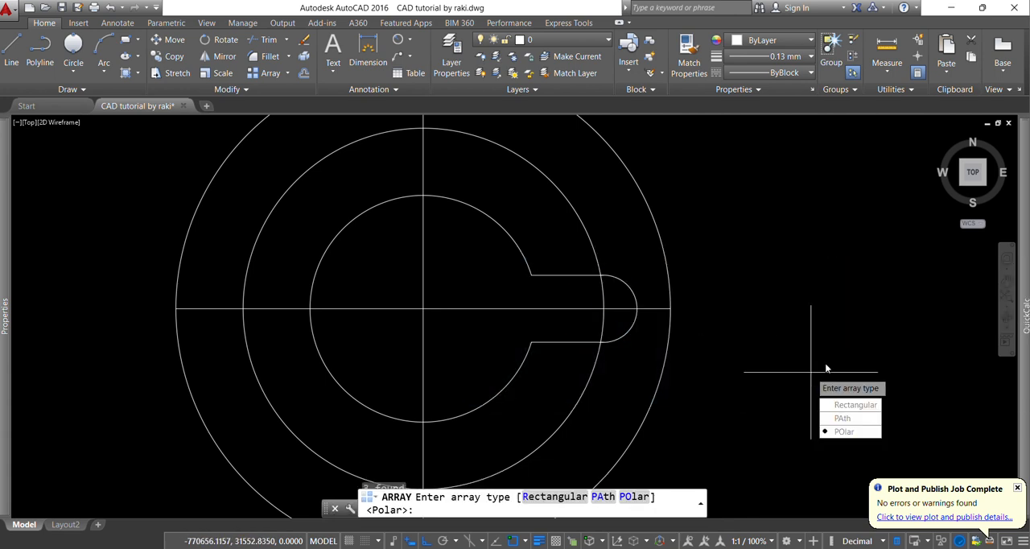
left_click(841, 427)
scroll(767, 308, "down", 2)
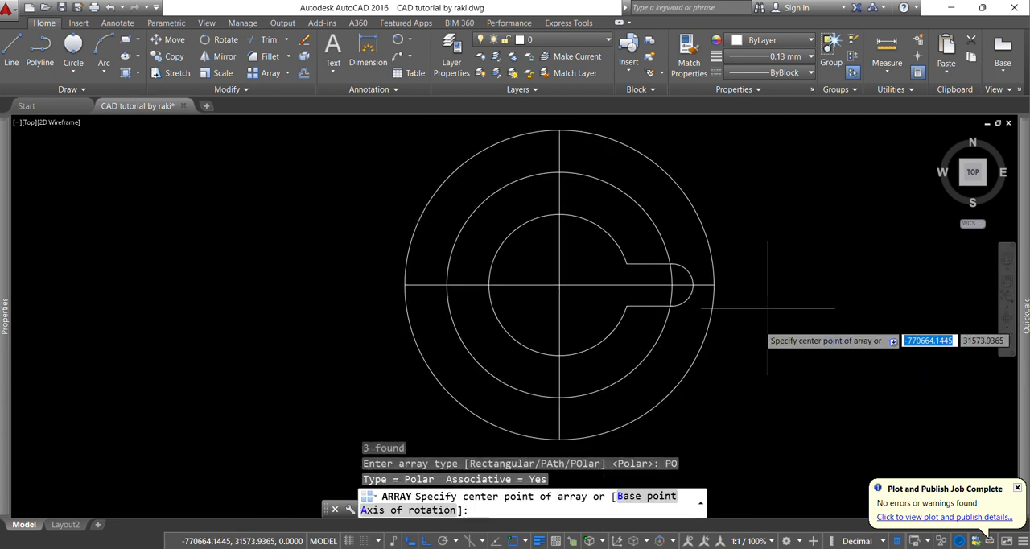
left_click(561, 283)
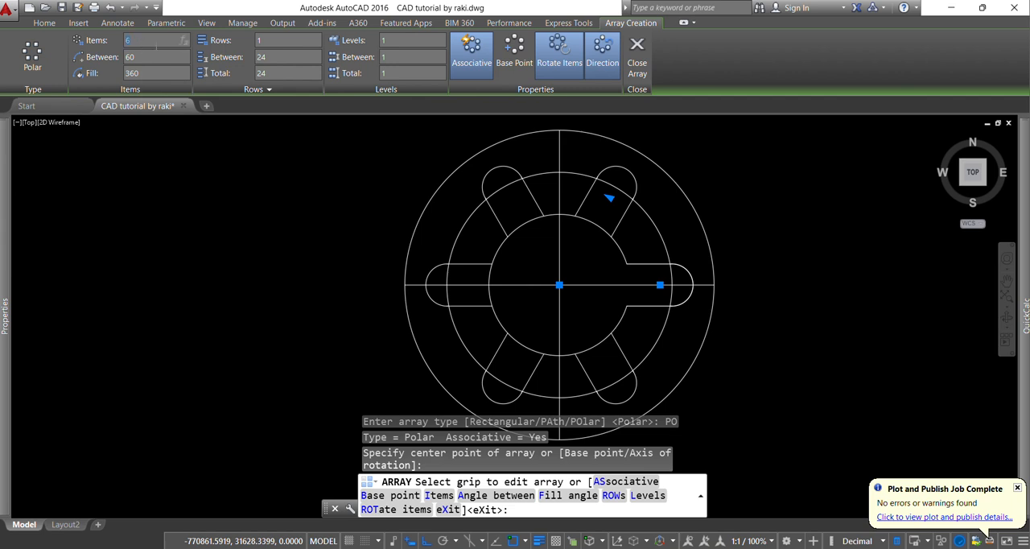
left_click(635, 72)
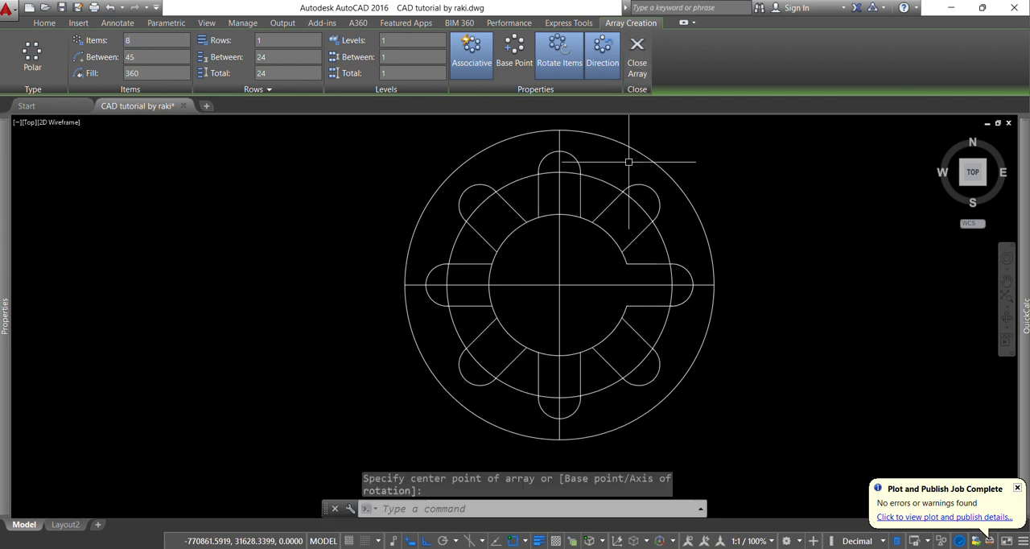
key("Escape")
key("Escape")
key("Escape")
Explode the polar array of slots into individual lines and arcs
left_click(607, 219)
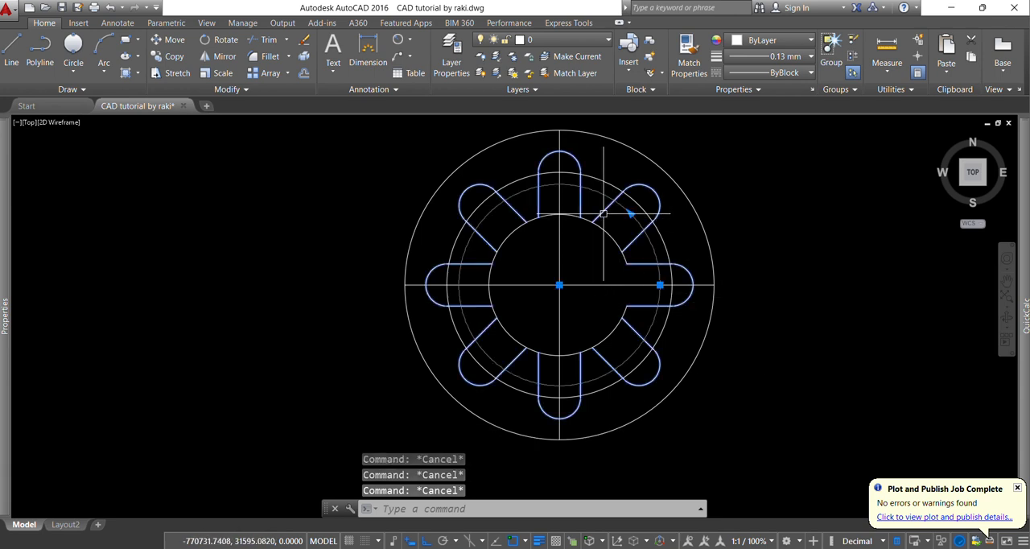
type("x")
key("Return")
Trim the inner circle's arcs across the mouths of the three slots above the horizontal centre line
scroll(562, 230, "up", 2)
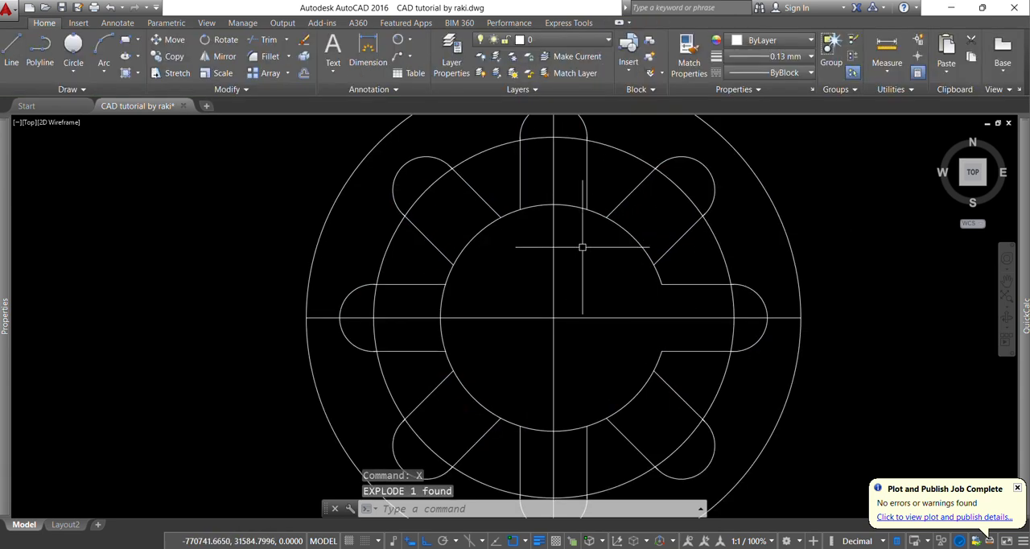
type("tr")
key("Return")
key("Return")
left_click(632, 232)
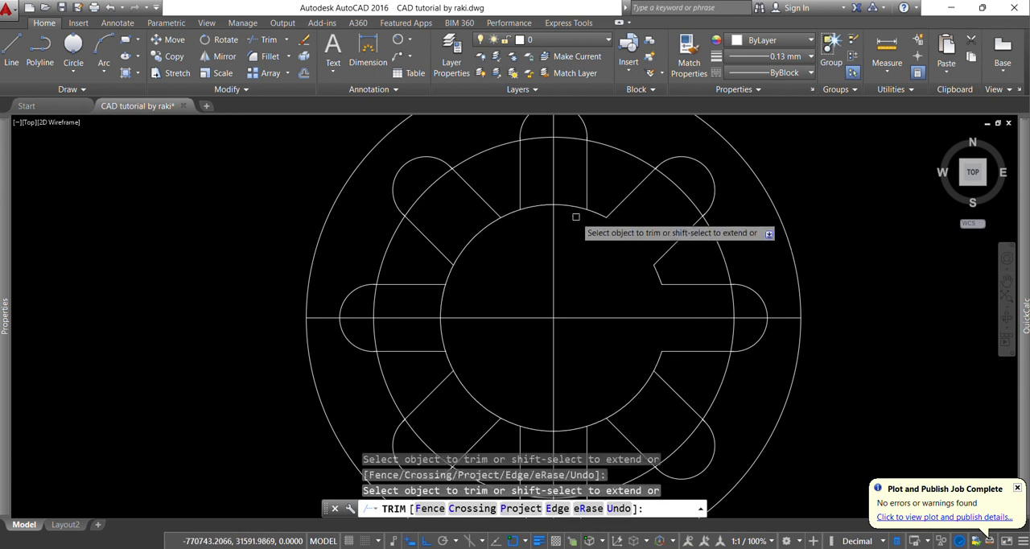
left_click(575, 209)
left_click(539, 207)
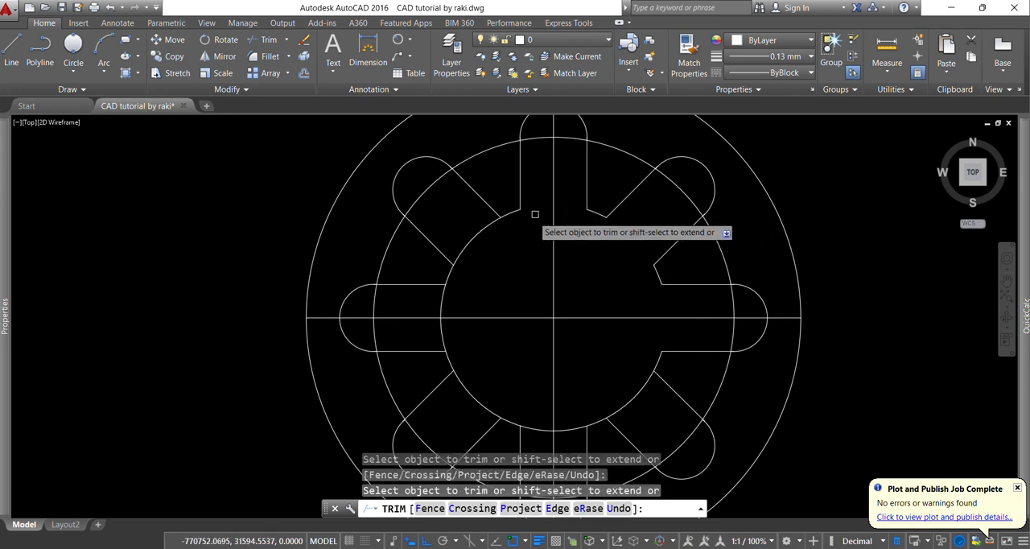
left_click(481, 222)
left_click(465, 262)
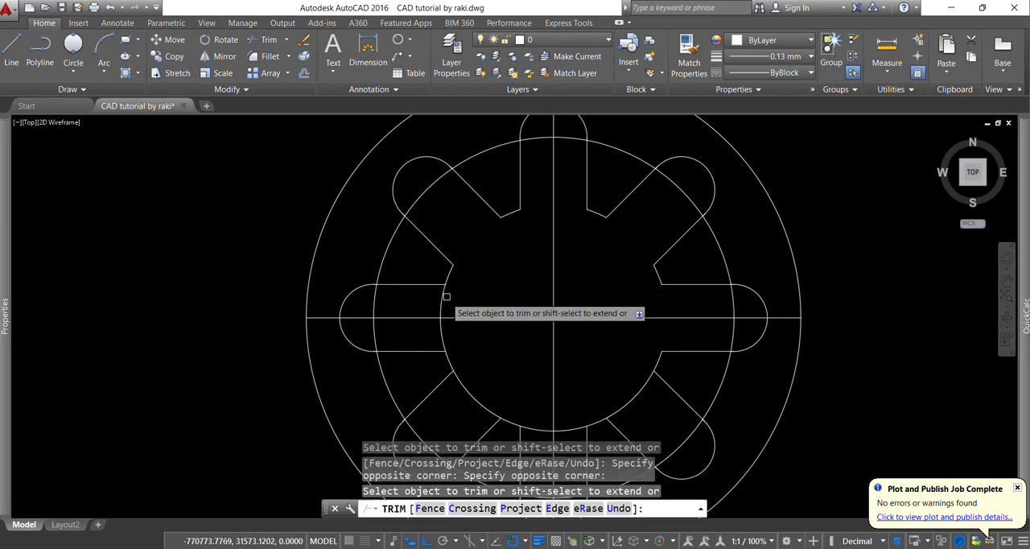
Trim the inner circle's arcs across the mouths of the left-hand horizontal slot and the three lower slots
middle_click_drag(457, 329, 456, 287)
left_click(442, 293)
left_click(471, 334)
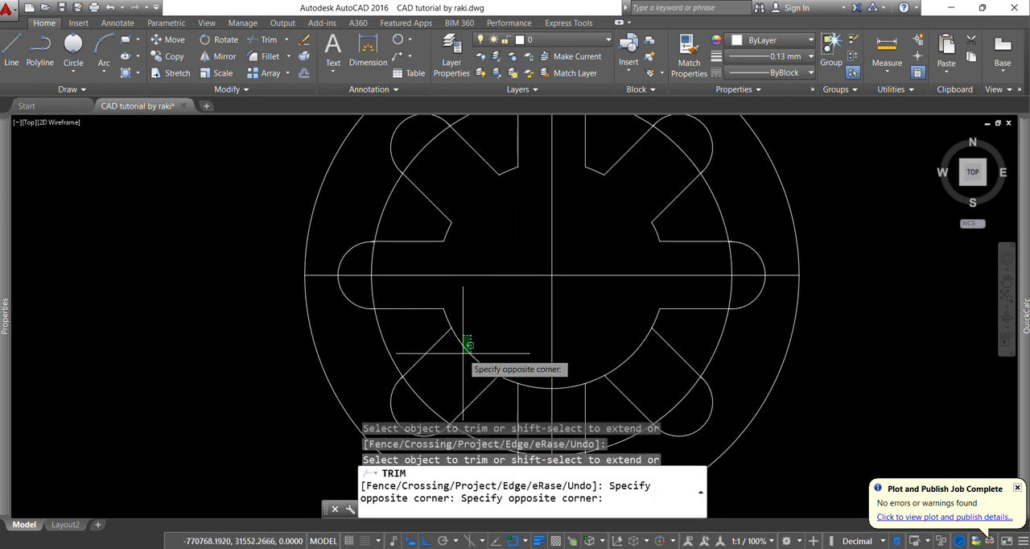
left_click(461, 353)
left_click(535, 392)
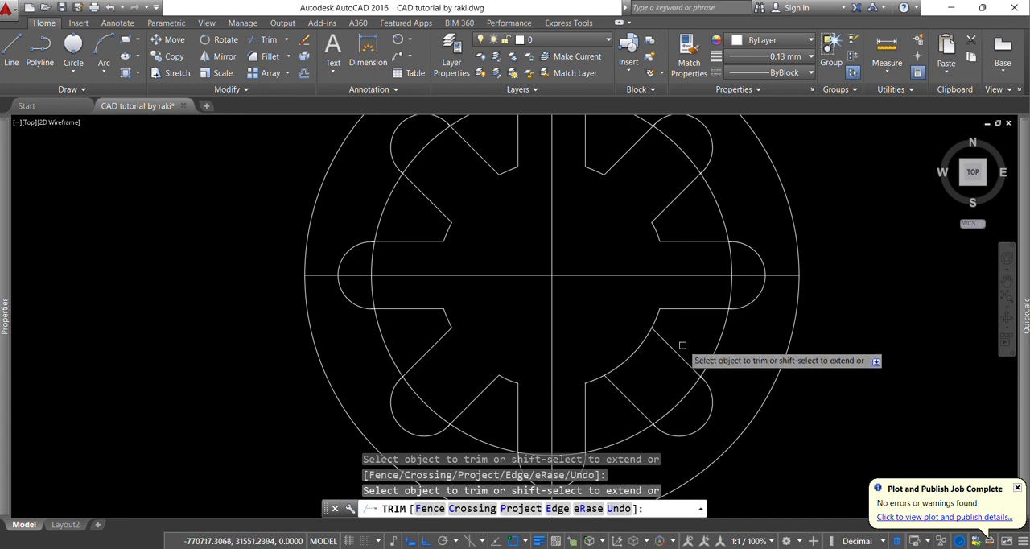
key("Escape")
key("Escape")
key("Escape")
Check the reference drawing, turn Ortho off and draw a line about 174 mm long at 45° from the circles' centre towards the upper right
scroll(619, 309, "down", 2)
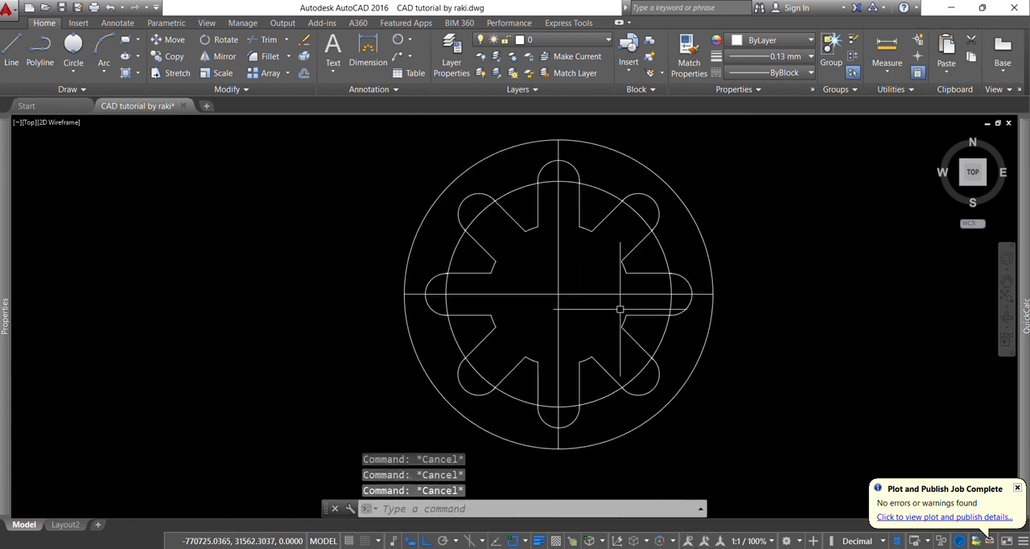
scroll(685, 287, "down", 2)
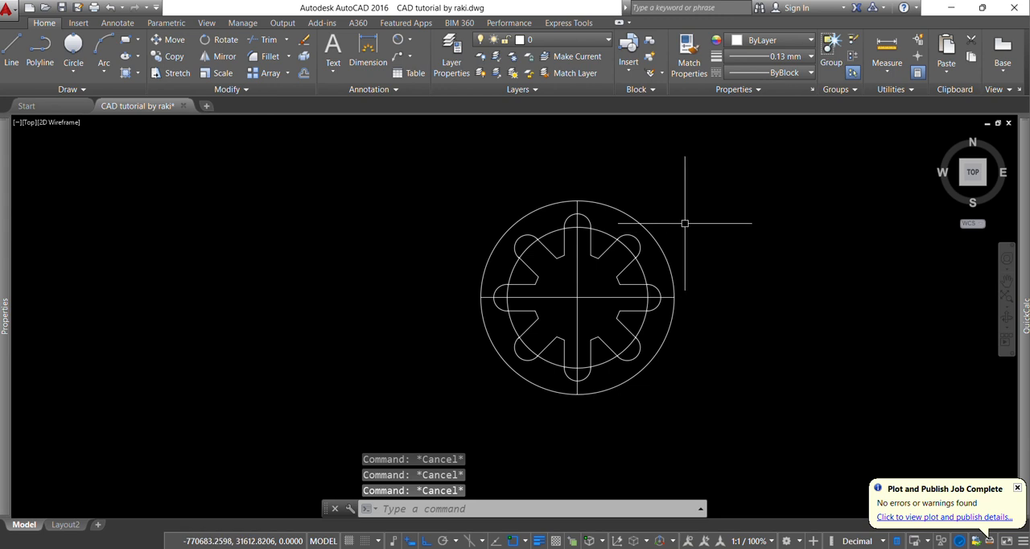
middle_click_drag(719, 207, 703, 220)
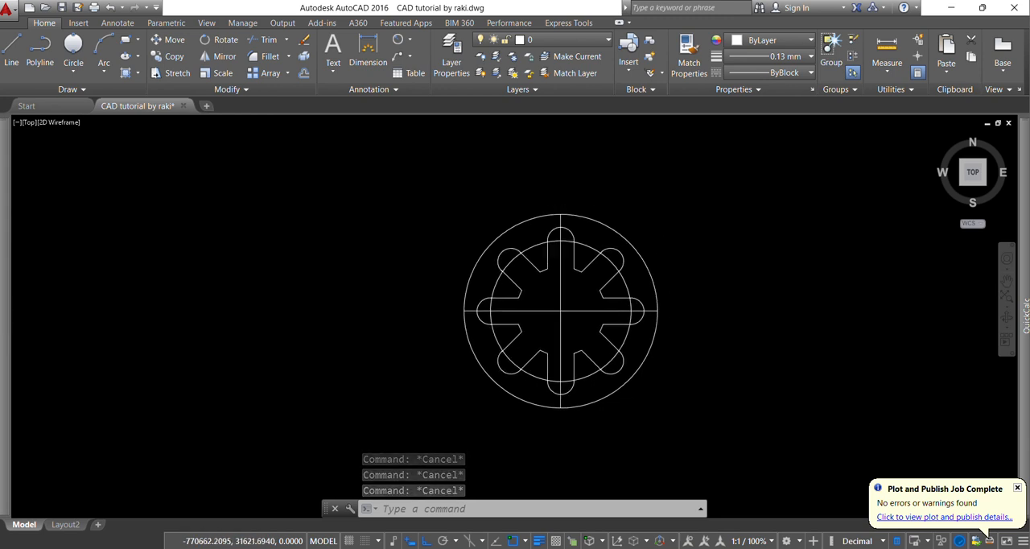
key("Escape")
key("alt+Tab")
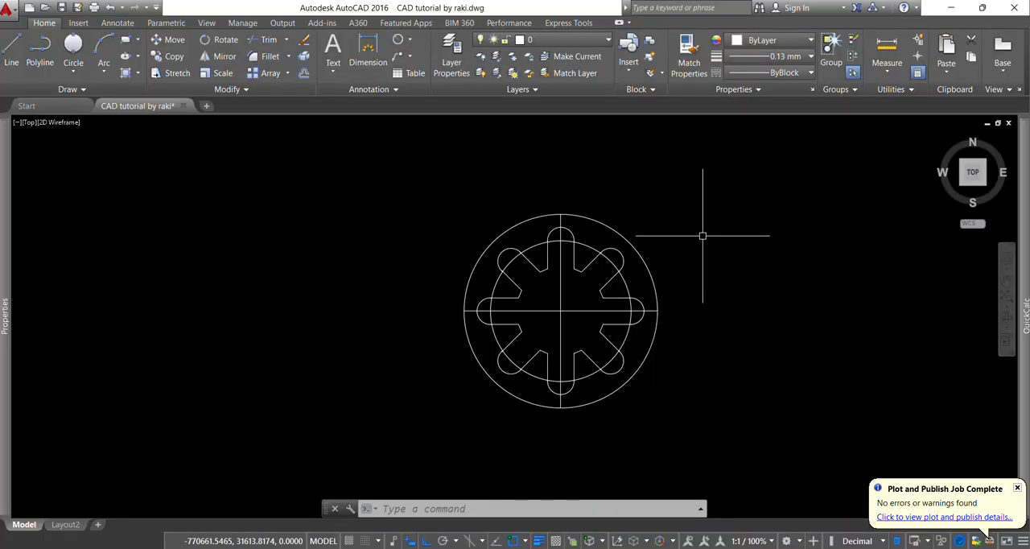
type("l")
key("Return")
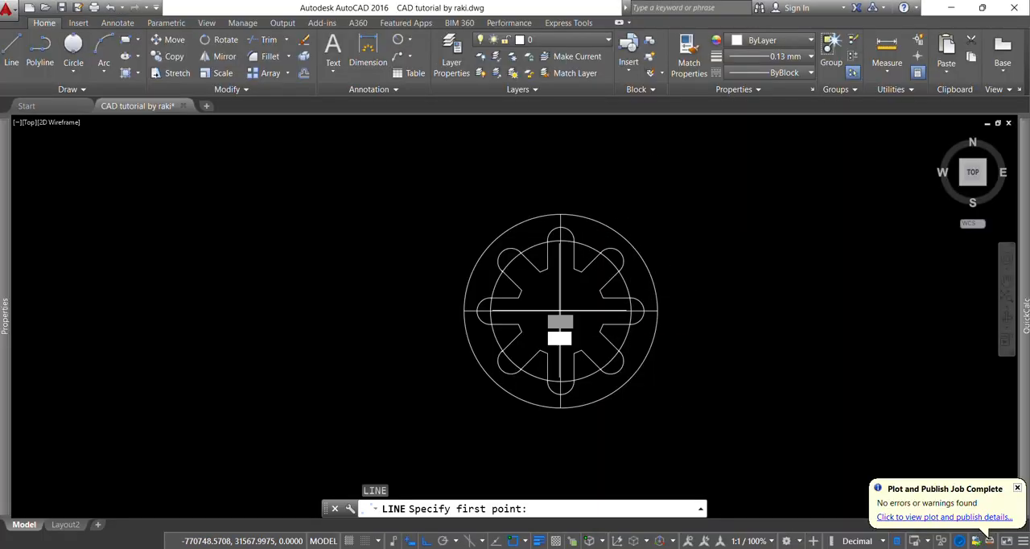
left_click(561, 310)
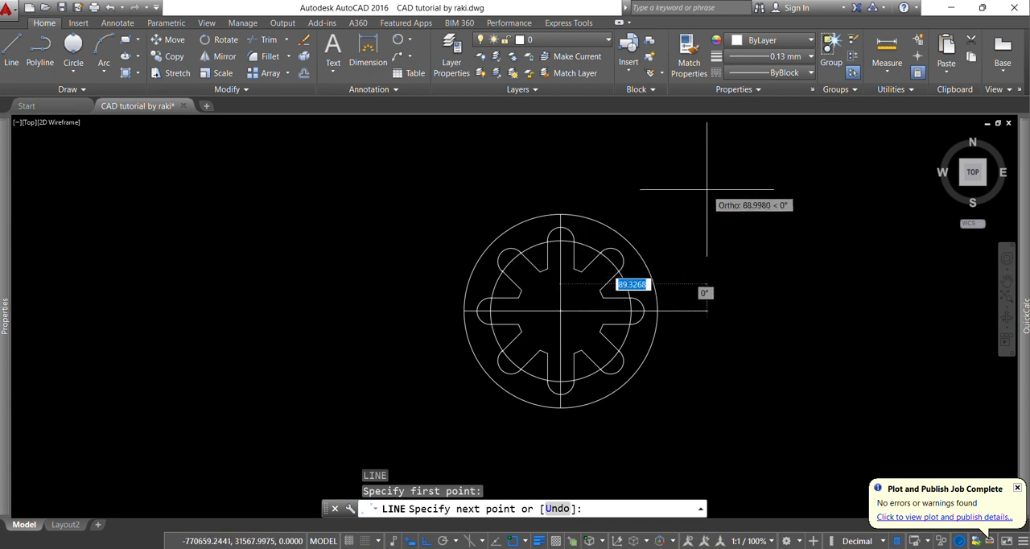
key("F8")
scroll(593, 299, "down", 2)
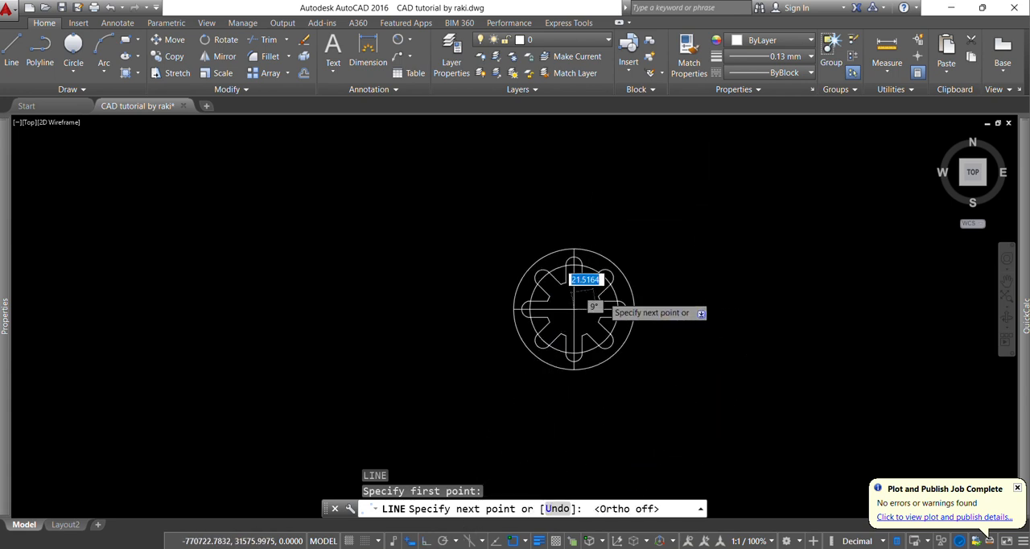
scroll(650, 215, "up", 2)
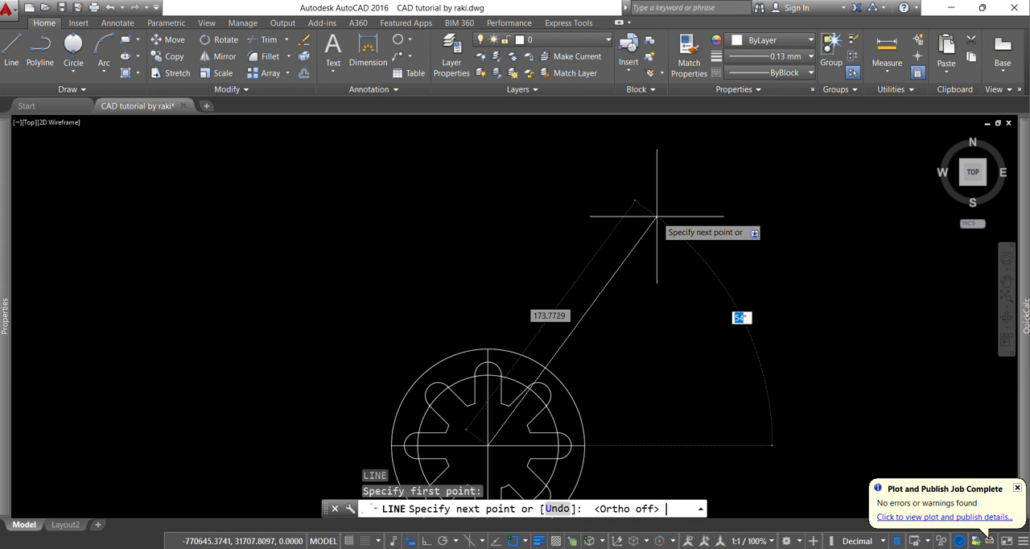
key("Return")
key("Escape")
key("Escape")
key("Escape")
key("Escape")
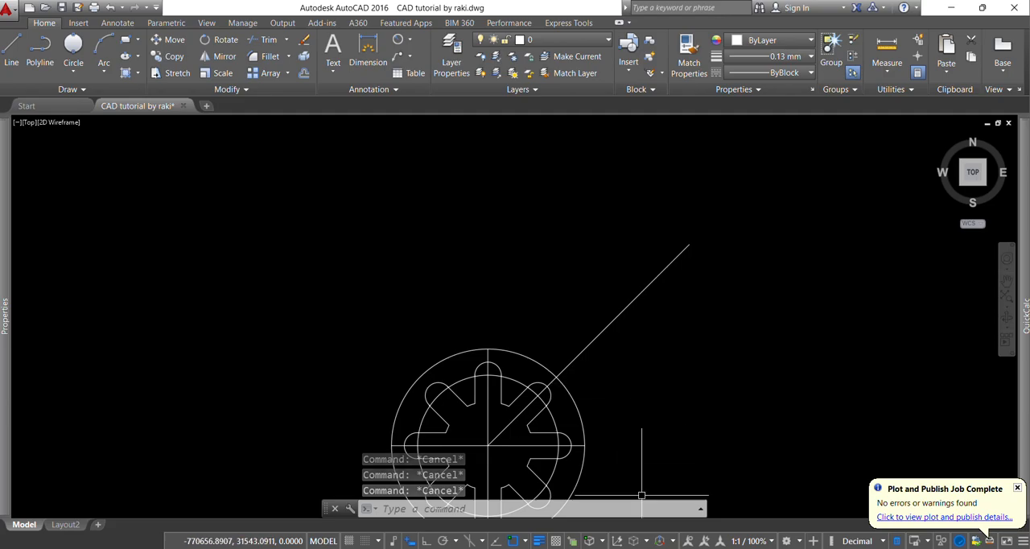
Consult the Exercise No. 15 PDF and draw a 78 mm radius circle concentric with the existing circles
key("alt+Tab")
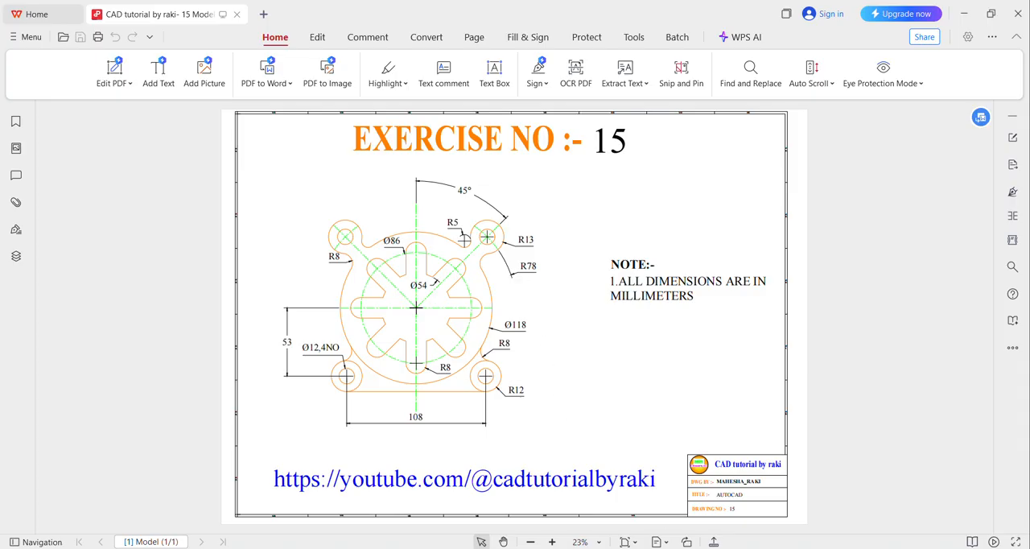
key("alt+Tab")
scroll(643, 314, "down", 3)
type("c")
key("Return")
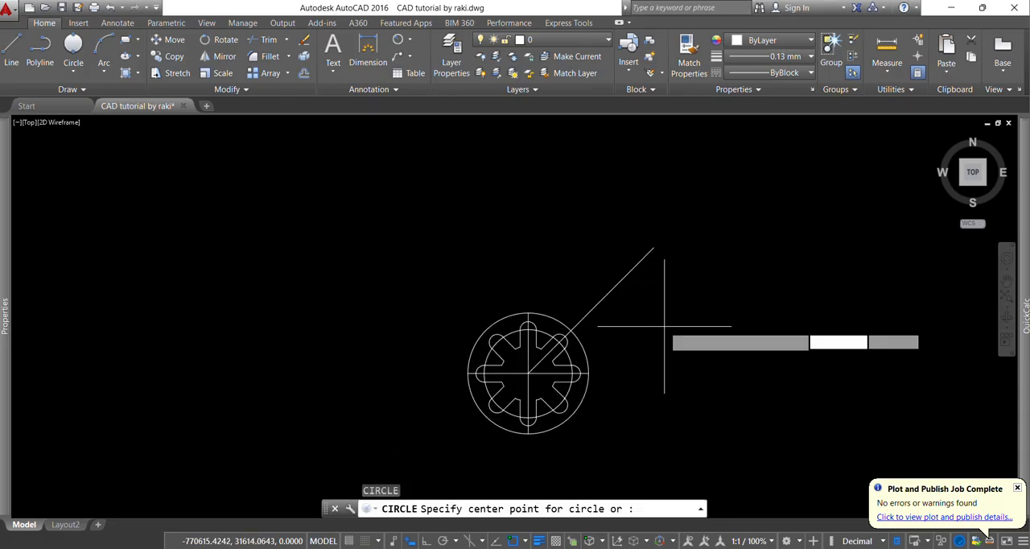
left_click(527, 372)
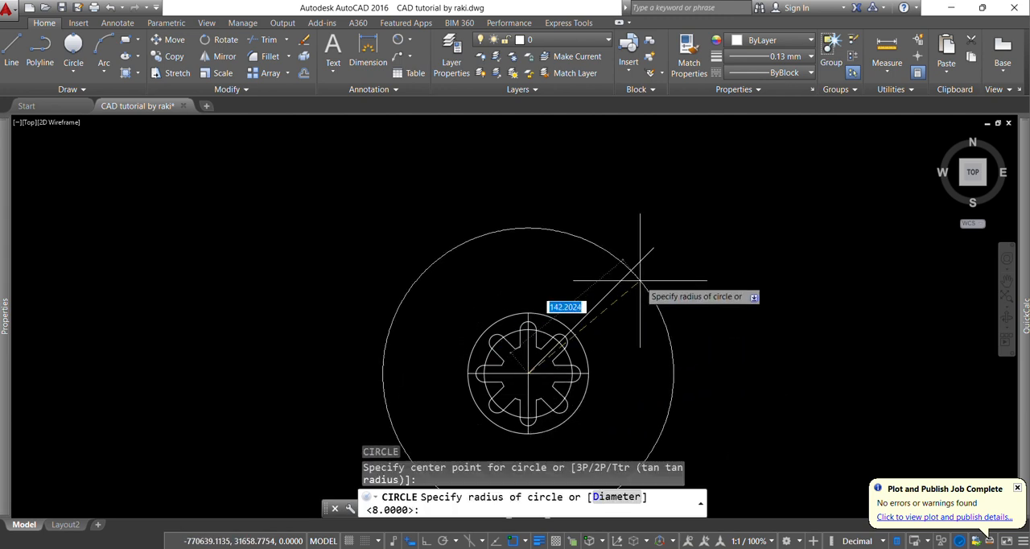
key("Return")
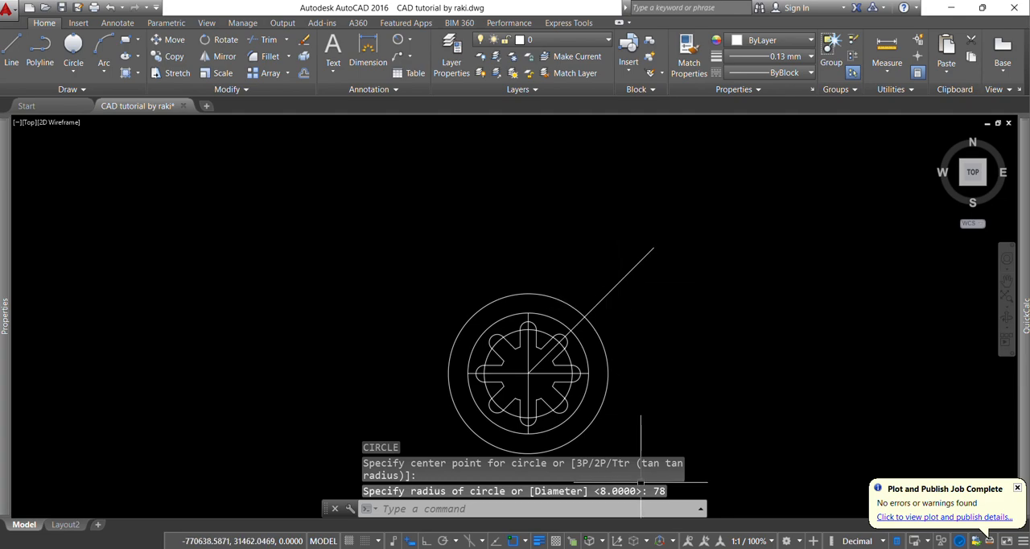
Consult the PDF for the hole size and draw a 12 mm diameter circle where the 45° line crosses the 78 mm radius circle
key("alt+Tab")
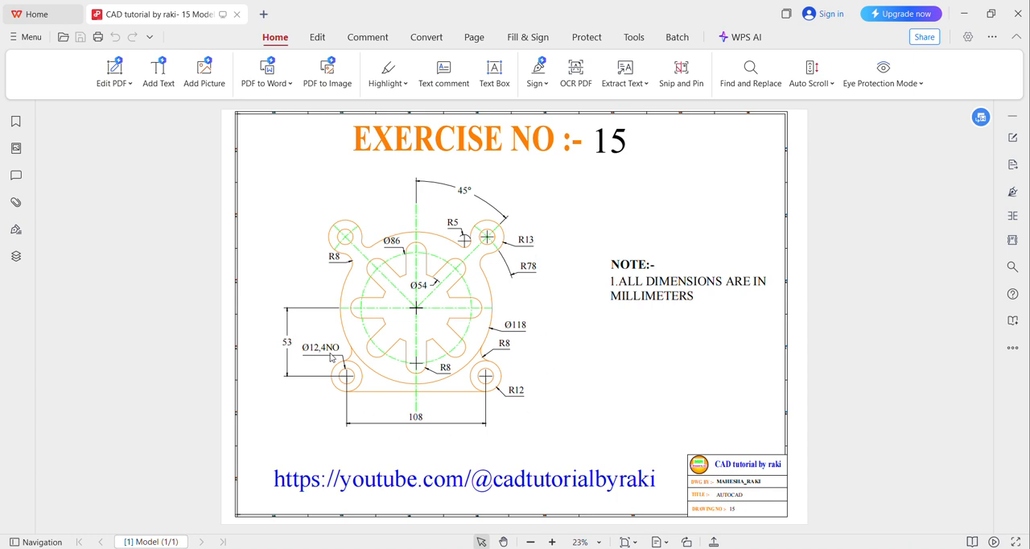
key("alt+Tab")
scroll(615, 336, "up", 2)
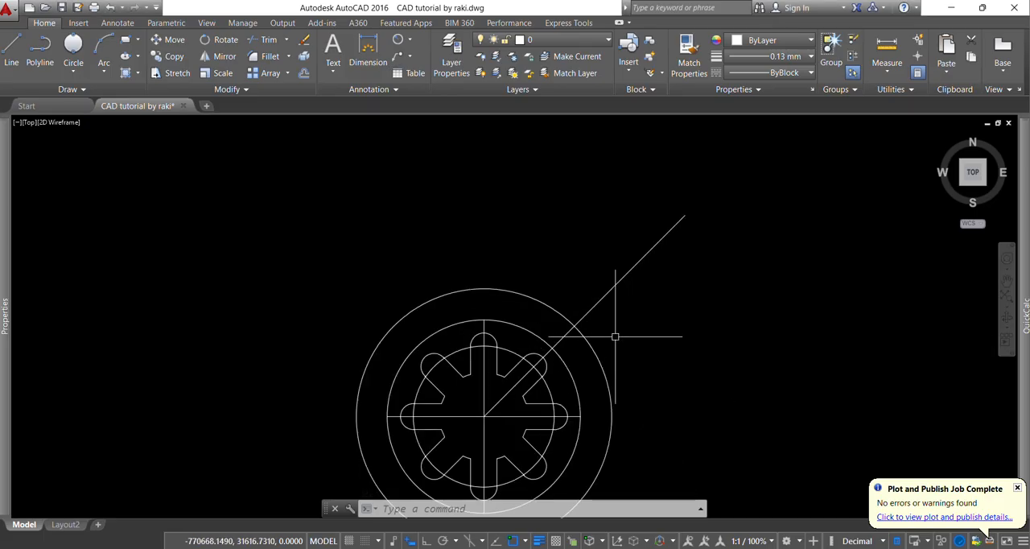
scroll(567, 342, "up", 3)
type("c")
key("Return")
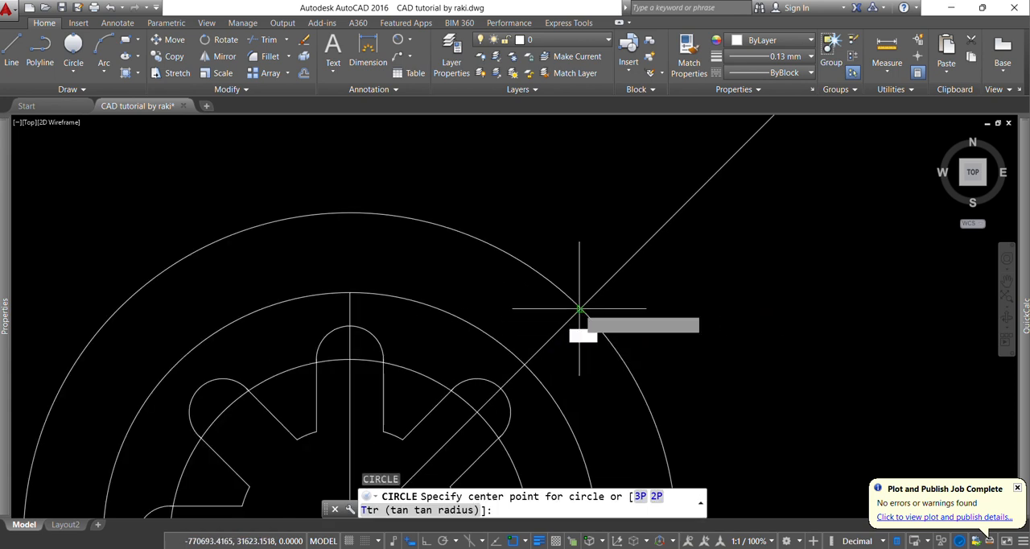
left_click(581, 308)
type("d")
key("Return")
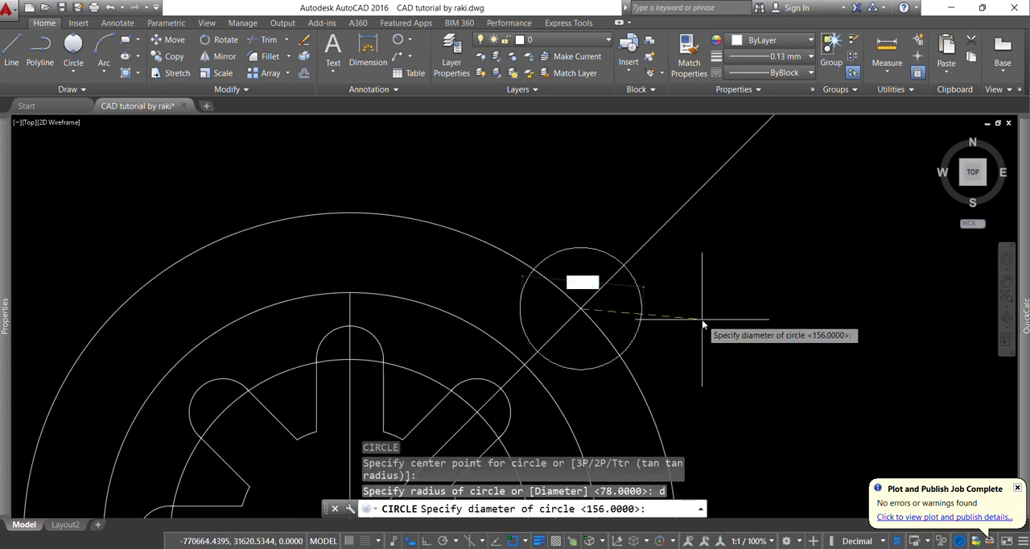
type("12")
key("Return")
key("Return")
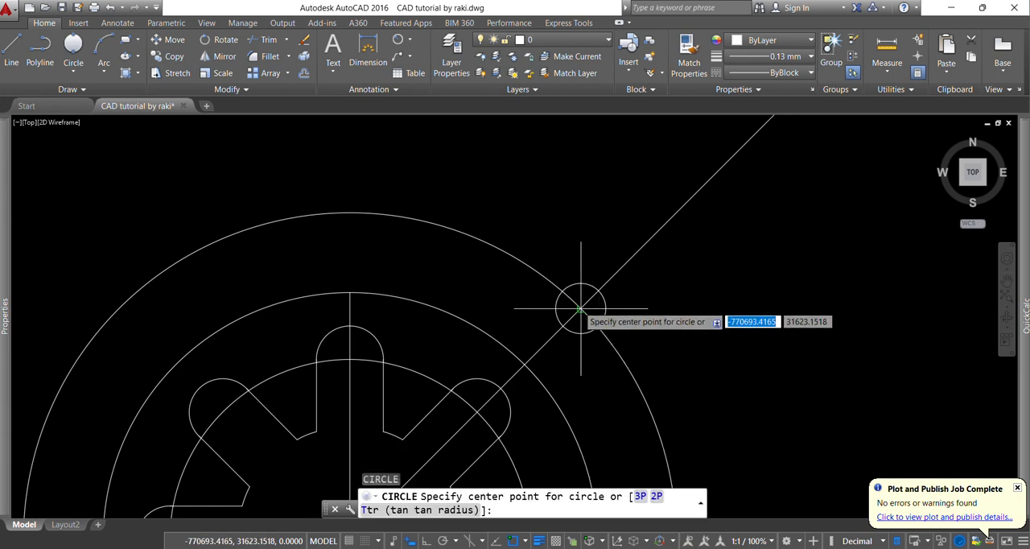
Draw a 13 mm radius circle concentric with the 12 mm hole
left_click(580, 309)
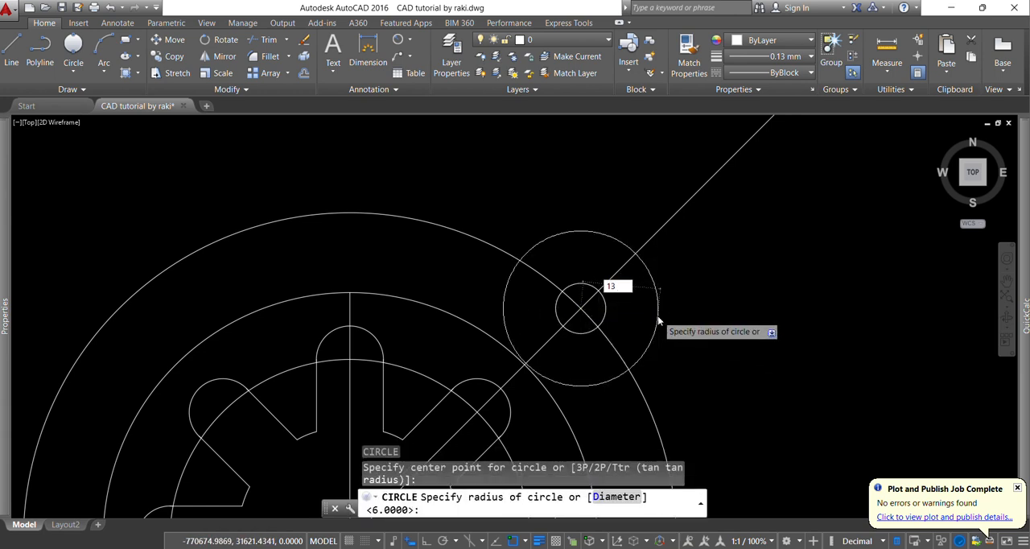
key("Return")
Trim the part of the 45° line that extends beyond the 13 mm radius circle
scroll(645, 313, "down", 3)
type("t")
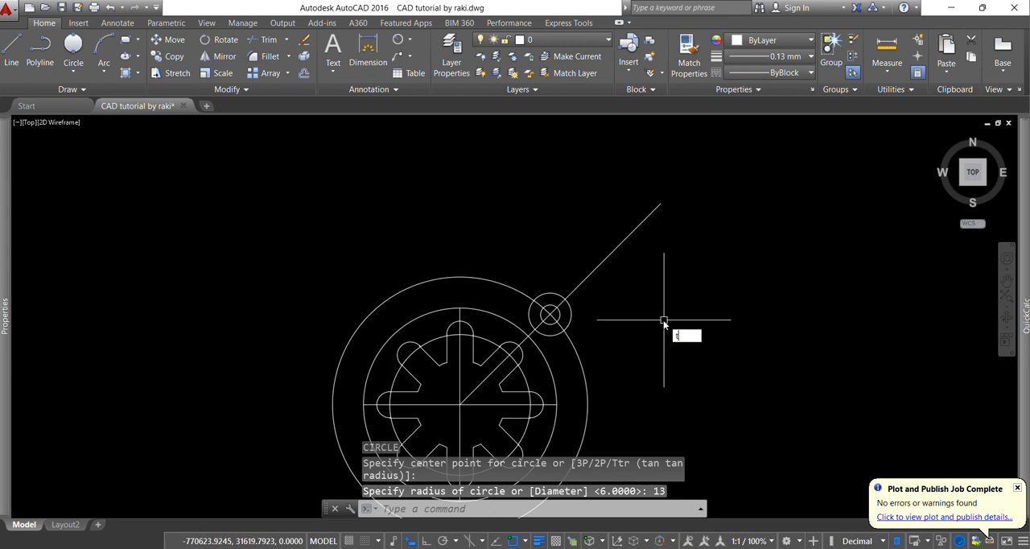
type("r")
key("Return")
key("Return")
left_click(642, 274)
left_click(599, 206)
key("Escape")
key("Escape")
key("Escape")
key("Escape")
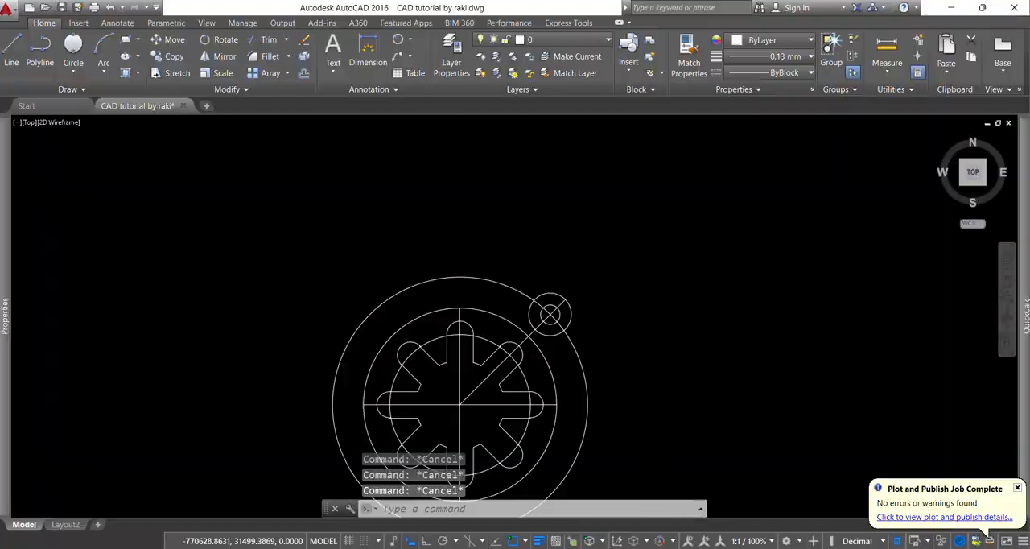
Consult the Exercise No. 15 PDF and add a 5 mm radius fillet between the 118 mm circle and the upper-left side of the 13 mm radius lug
key("alt+Tab")
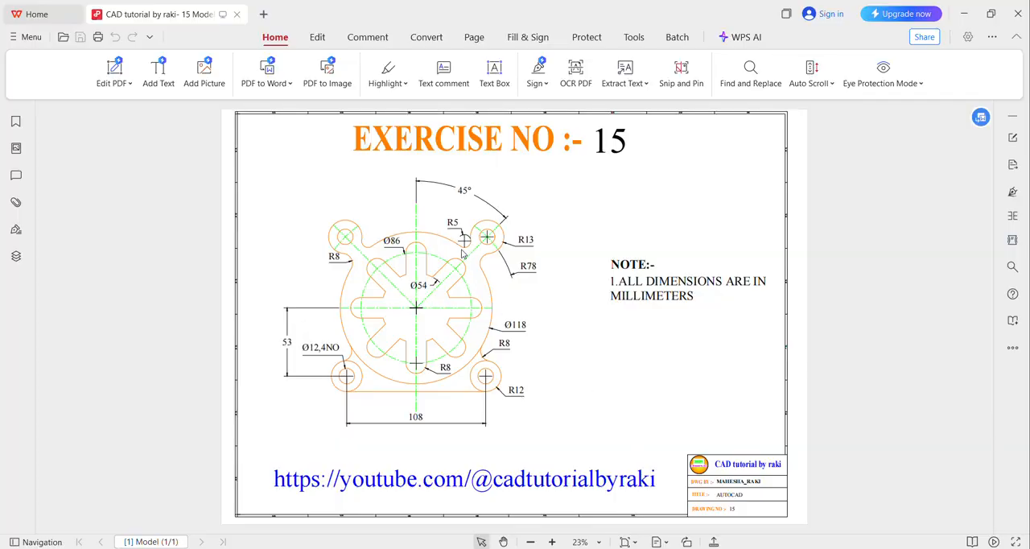
key("alt+Tab")
scroll(489, 320, "up", 5)
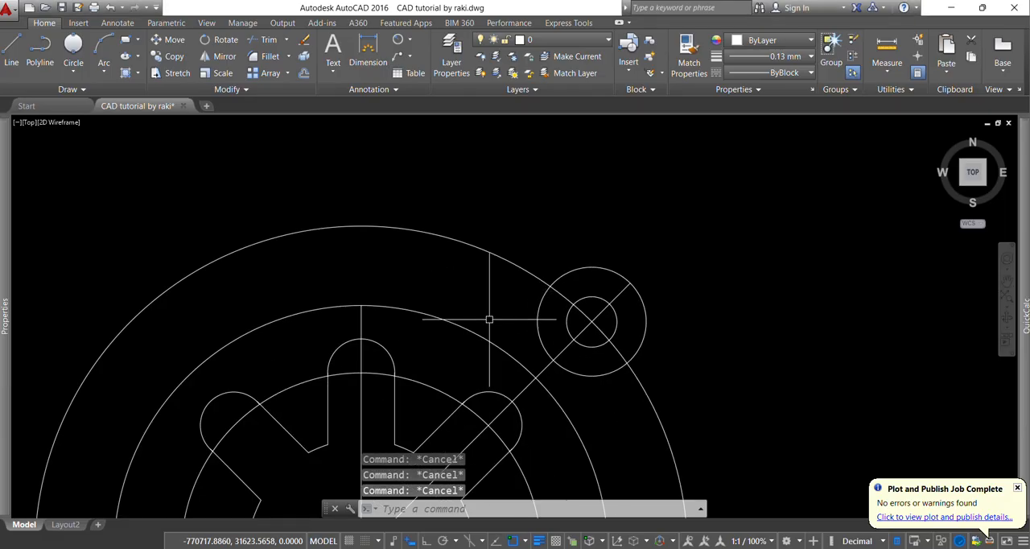
type("f")
key("Return")
type("r")
key("Return")
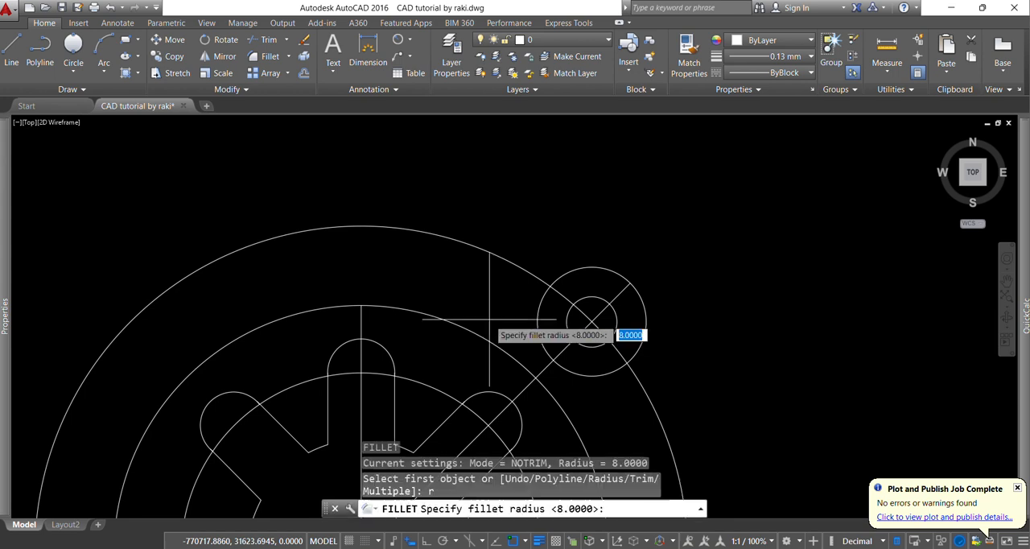
type("5")
key("Return")
left_click(485, 326)
left_click(538, 323)
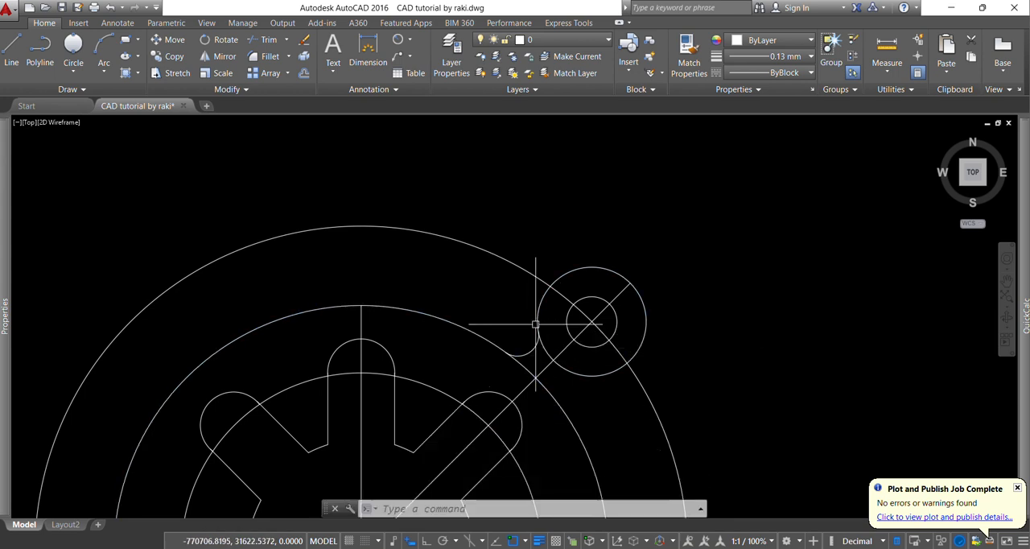
key("Escape")
key("Escape")
key("Escape")
Mirror the lug's two circles and its 5 mm fillet about the vertical centreline, keeping the originals
scroll(617, 242, "down", 3)
left_click(536, 188)
scroll(636, 289, "up", 2)
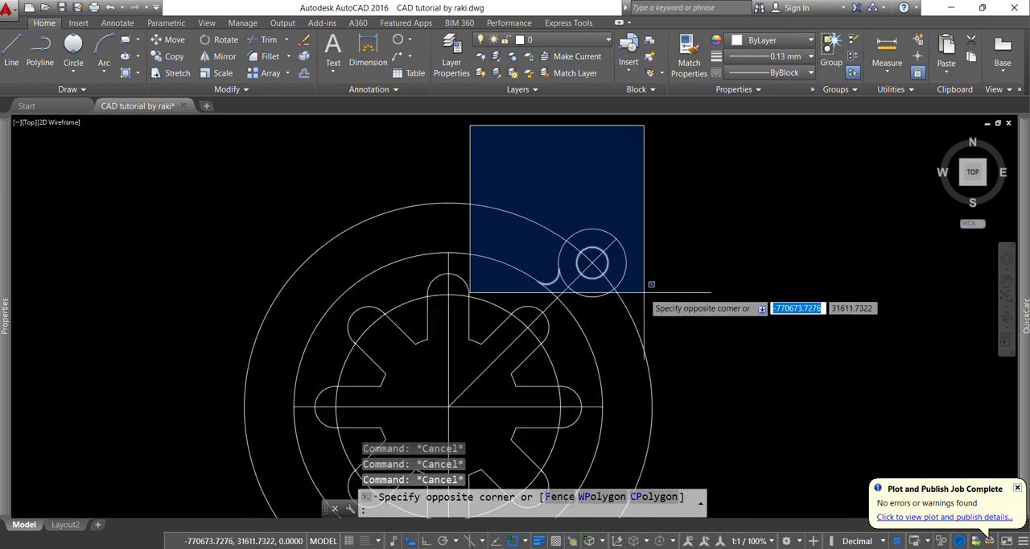
left_click(676, 319)
scroll(513, 347, "down", 3)
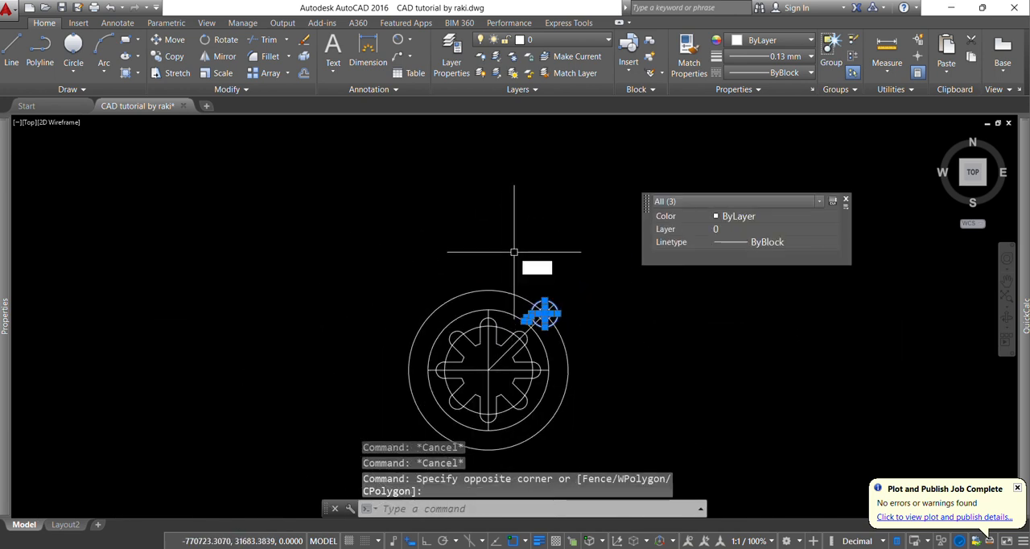
type("mi")
key("Return")
scroll(490, 314, "up", 3)
left_click(487, 305)
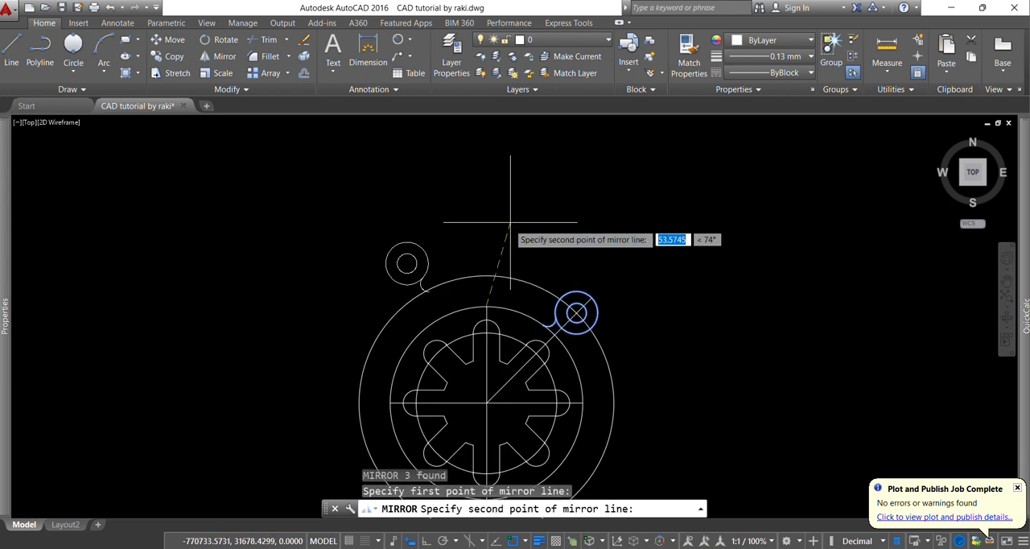
left_click(425, 541)
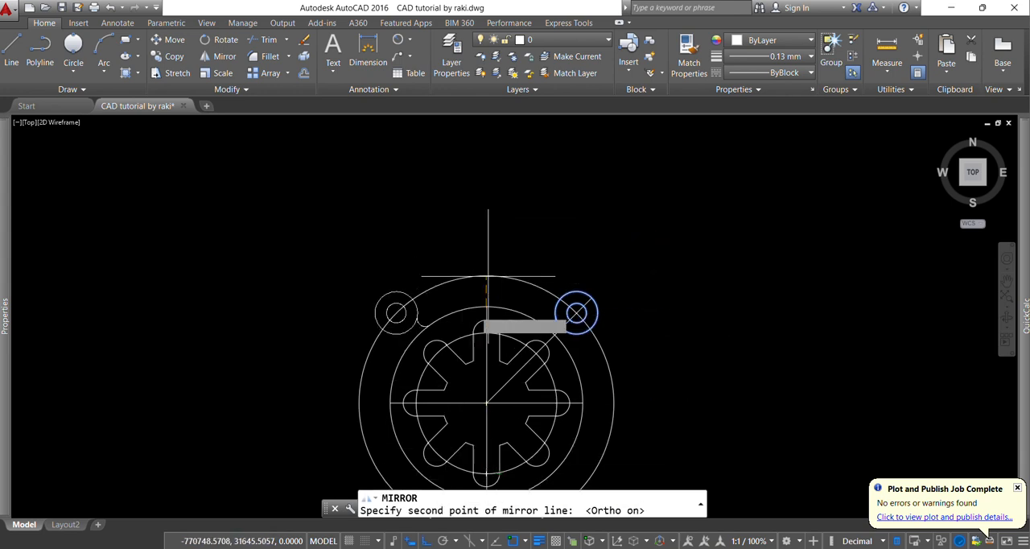
left_click(518, 188)
left_click(547, 233)
scroll(700, 305, "down", 2)
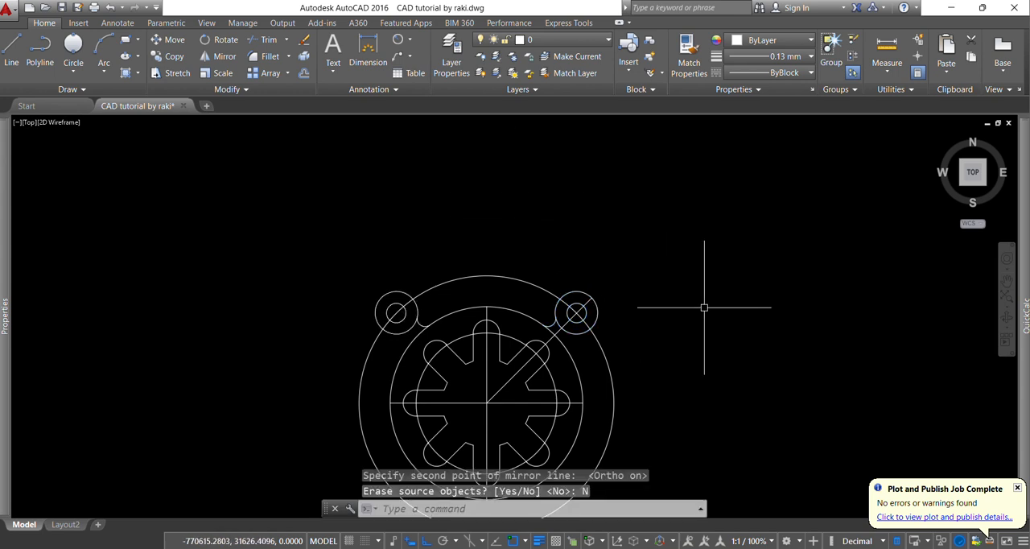
key("Escape")
key("Escape")
key("Escape")
Trim the 78 mm radius circle, leaving only the short arcs inside the two upper lugs
scroll(567, 282, "up", 4)
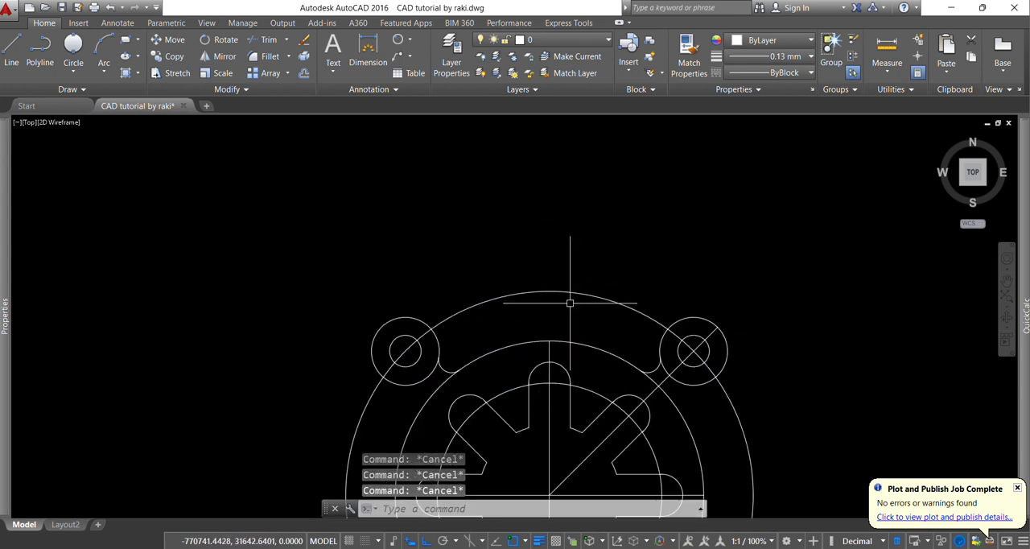
type("tr")
key("Return")
key("Return")
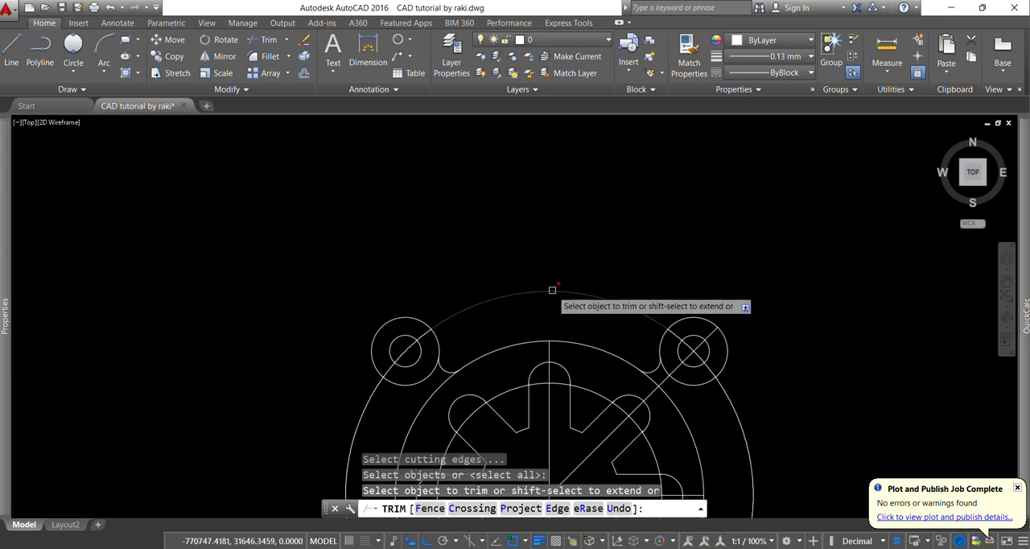
scroll(547, 264, "down", 3)
left_click(628, 335)
left_click(629, 332)
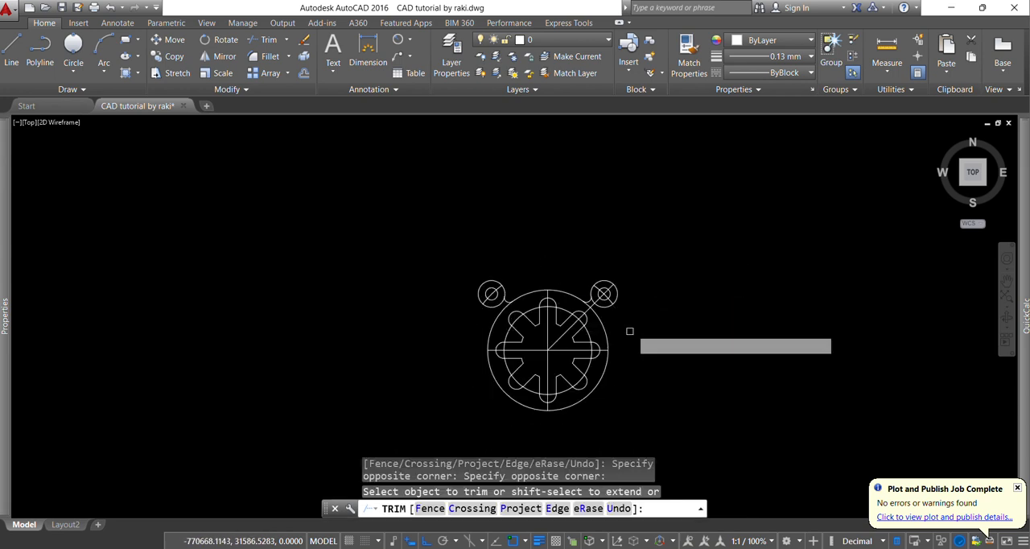
key("Escape")
key("Escape")
key("Escape")
key("Escape")
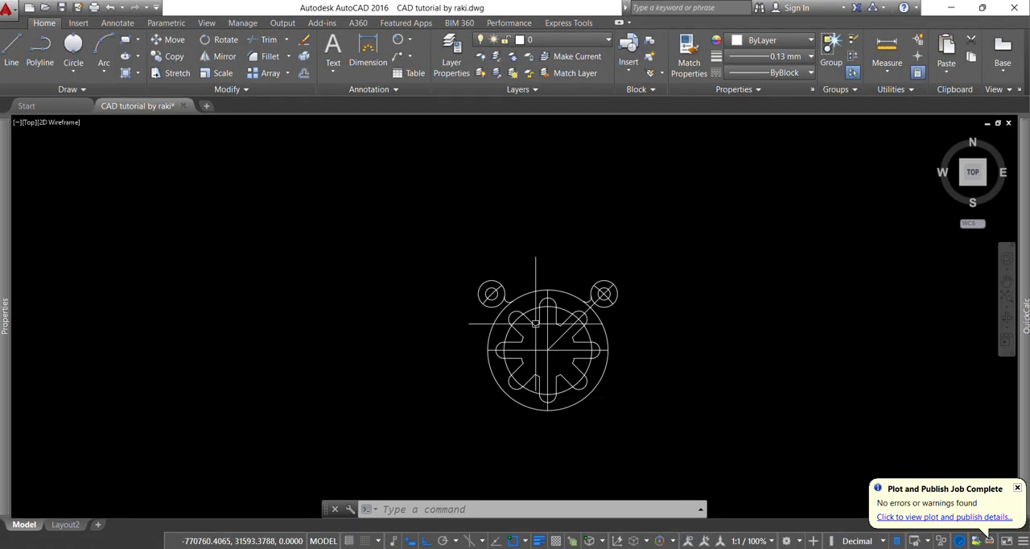
Add an 8 mm radius fillet between the underside of the upper-right lug and the 118 mm circle
scroll(620, 336, "up", 5)
type("f")
key("Return")
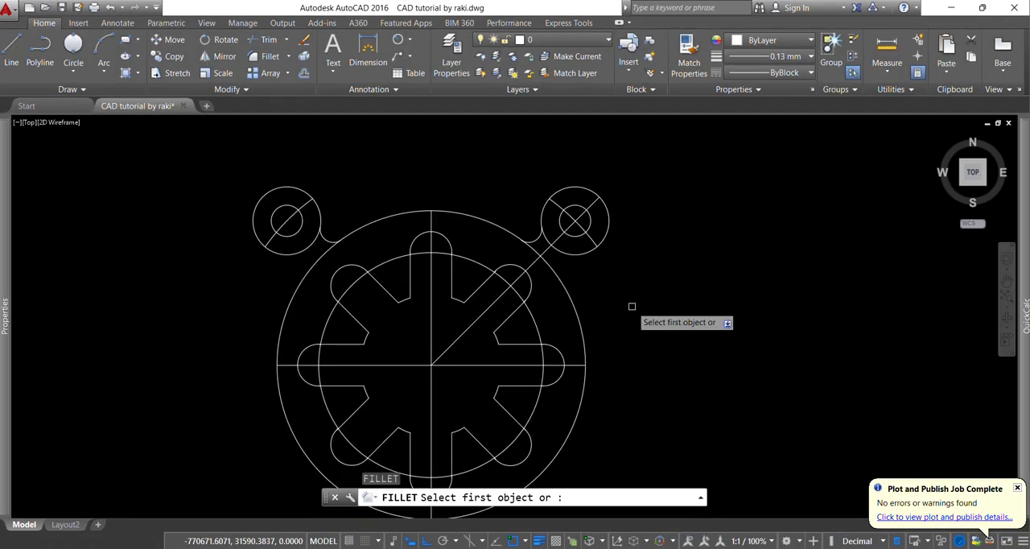
type("r")
key("Return")
type("8")
key("Return")
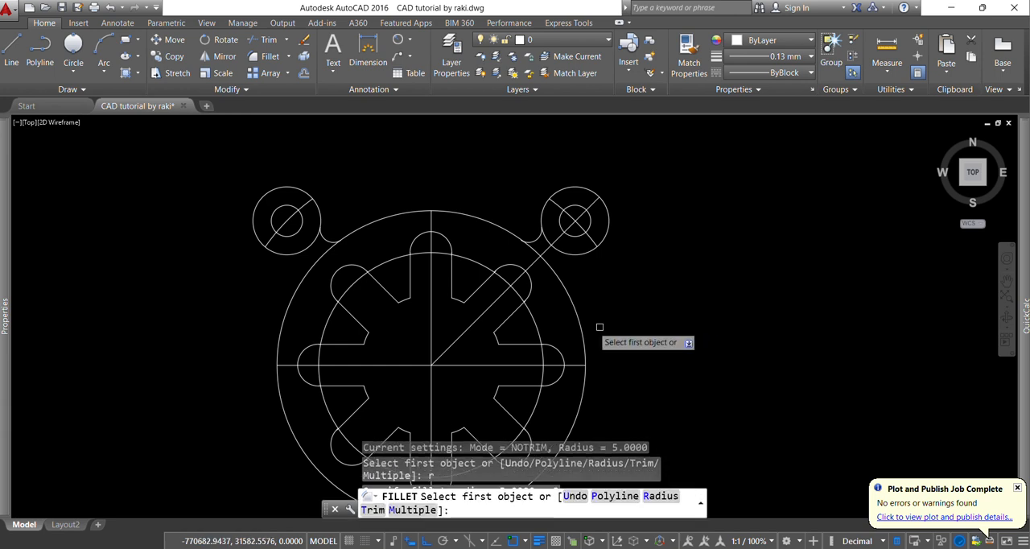
left_click(574, 296)
left_click(576, 258)
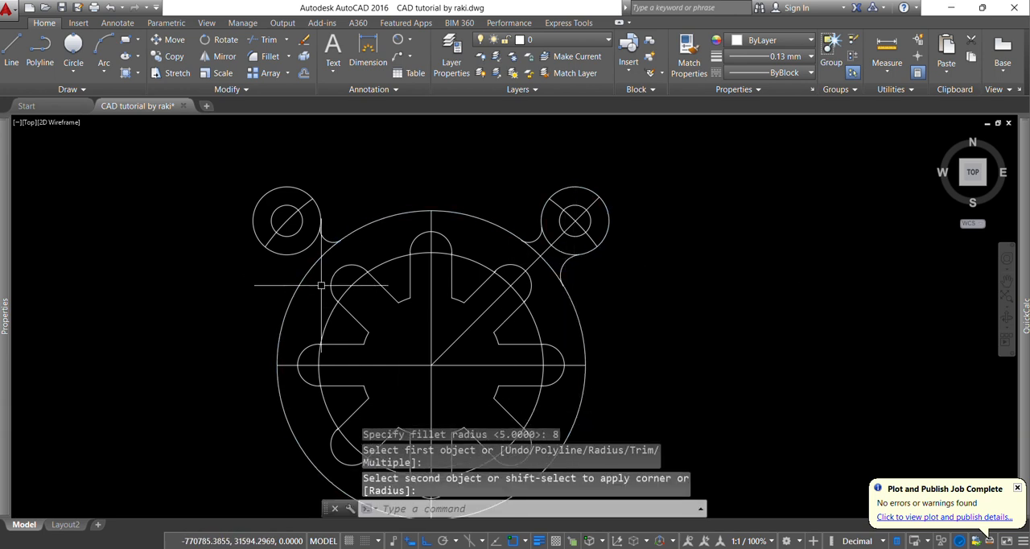
Add a matching 8 mm radius fillet between the underside of the upper-left lug and the 118 mm circle
key("Return")
left_click(304, 246)
left_click(297, 281)
scroll(528, 261, "down", 4)
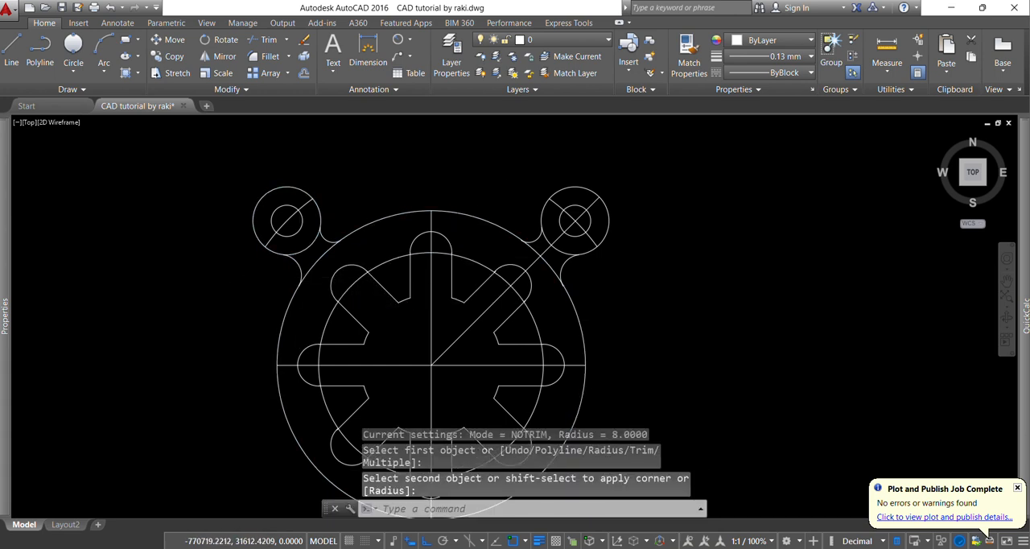
key("Escape")
key("Escape")
key("Escape")
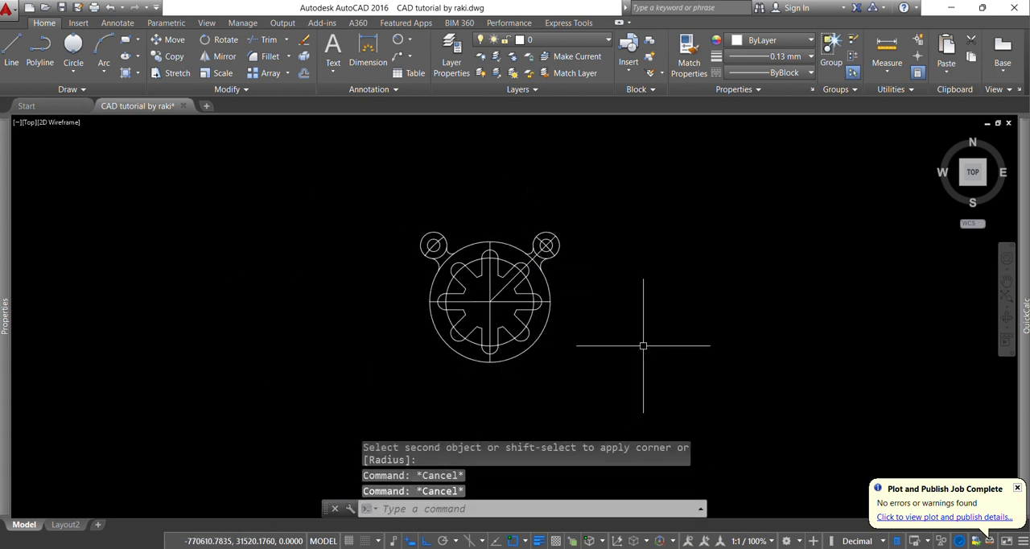
Consult the PDF for the lower hole spacing and offset the horizontal centreline 53 mm downward
scroll(540, 351, "down", 2)
scroll(594, 368, "up", 2)
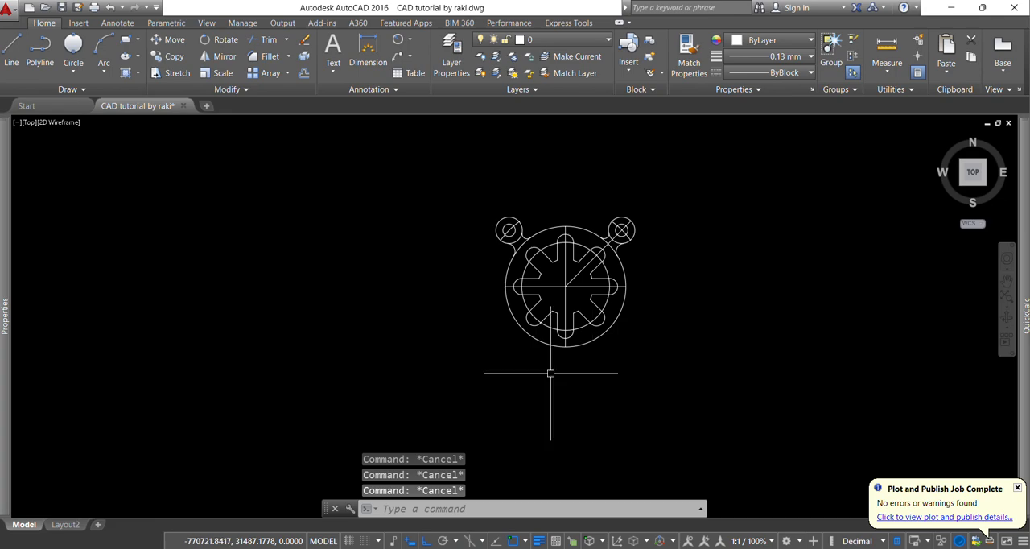
key("alt+Tab")
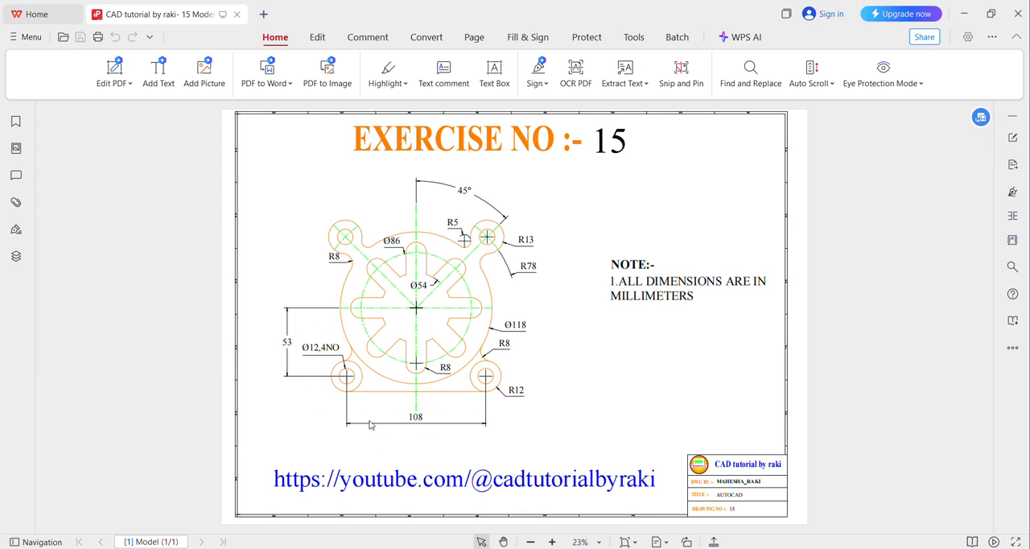
key("alt+Tab")
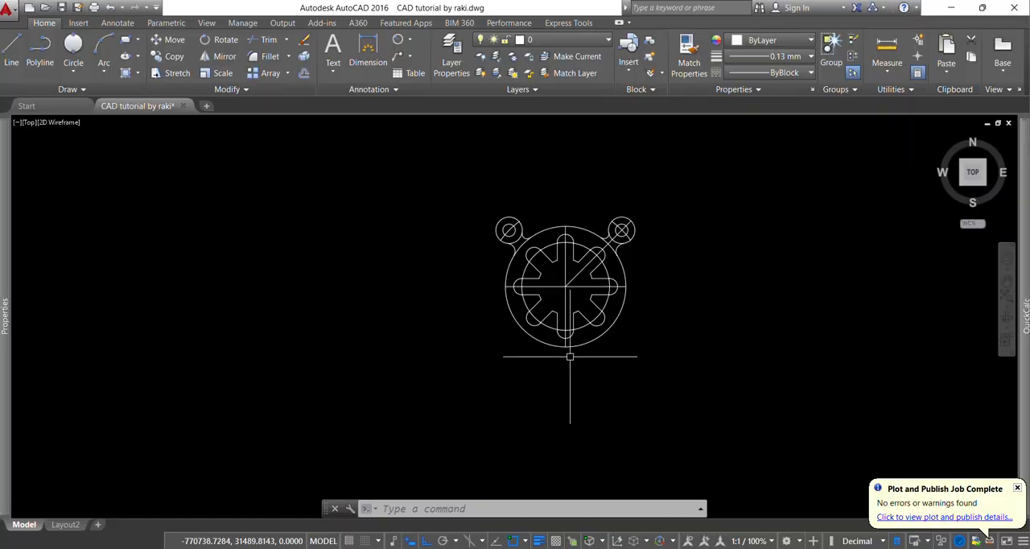
scroll(657, 306, "up", 2)
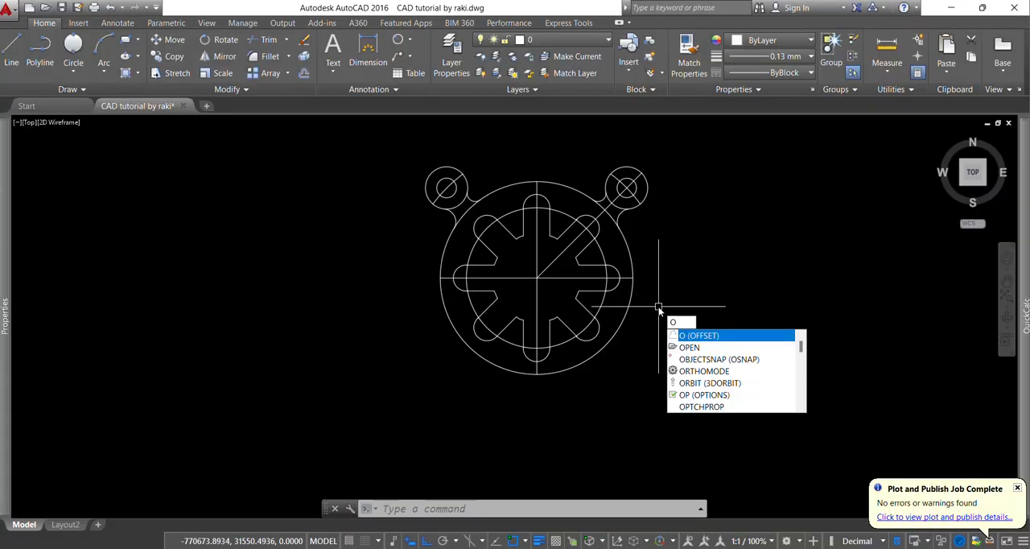
key("Return")
key("Return")
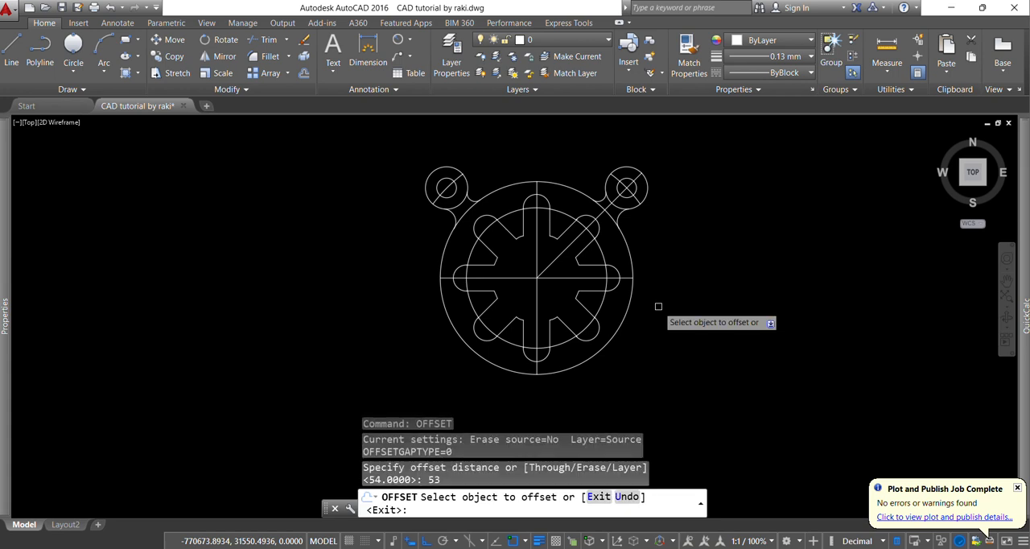
left_click(559, 278)
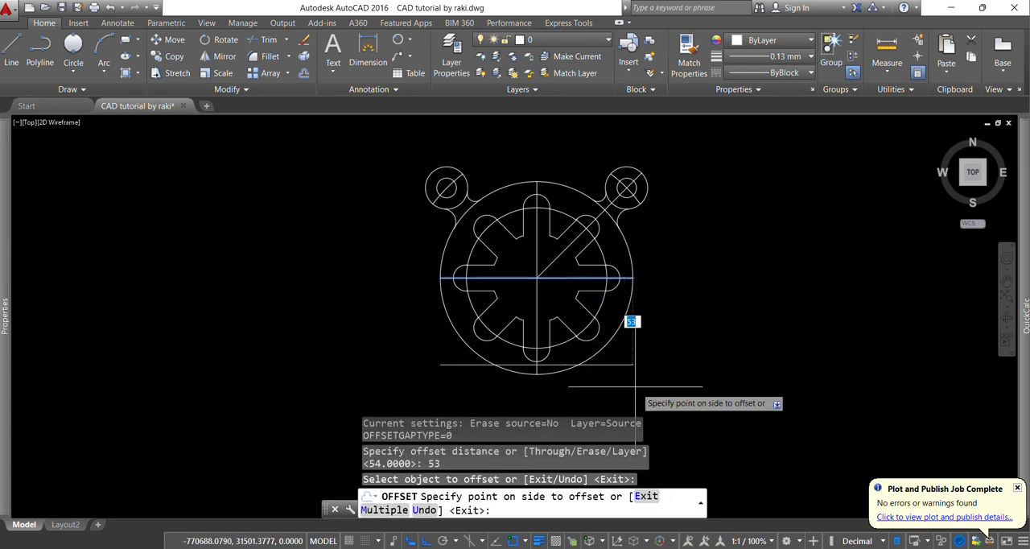
left_click(636, 381)
key("Escape")
key("Escape")
key("Escape")
key("Escape")
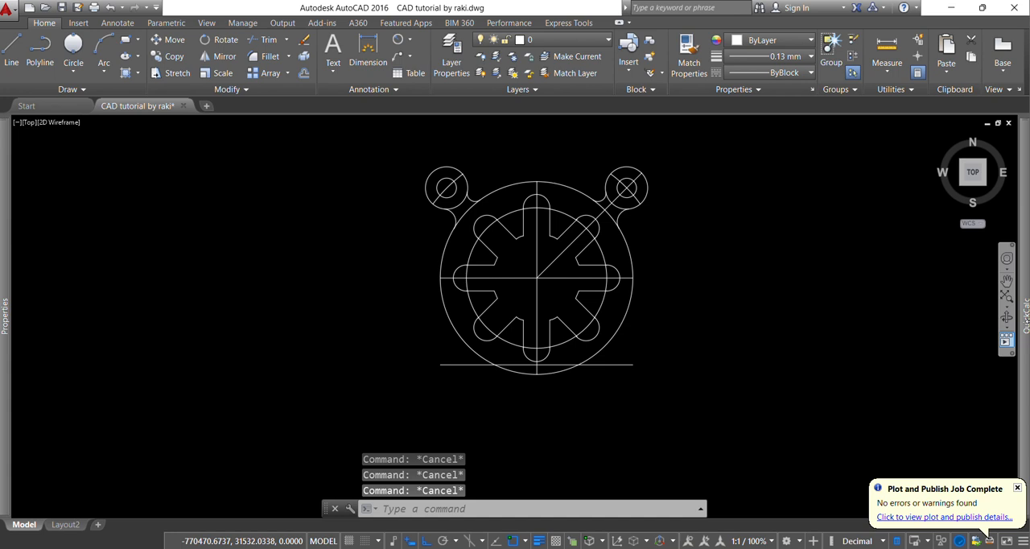
Offset the vertical centreline 54 mm to each side to locate the two lower holes
mouse_move(1026, 247)
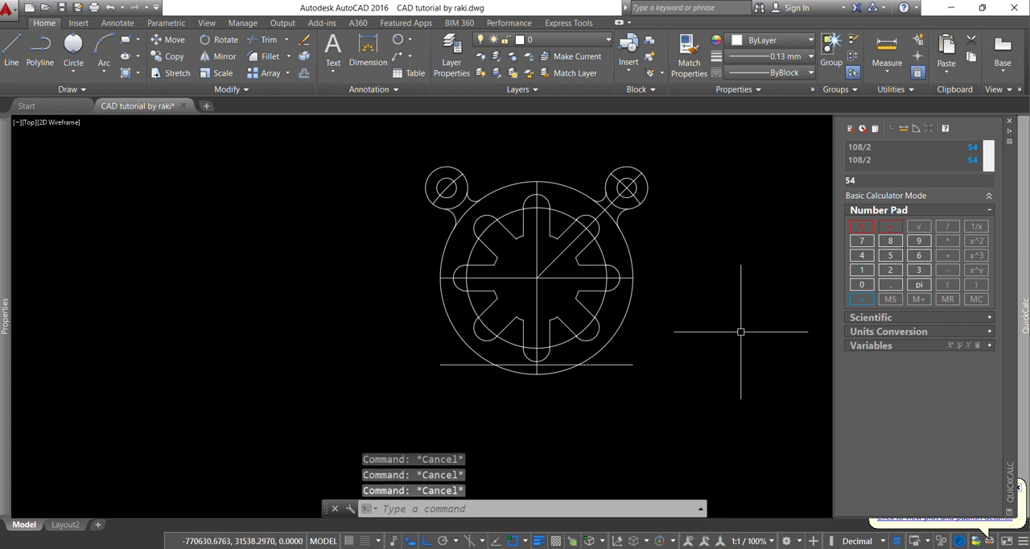
left_click(705, 255)
type("o")
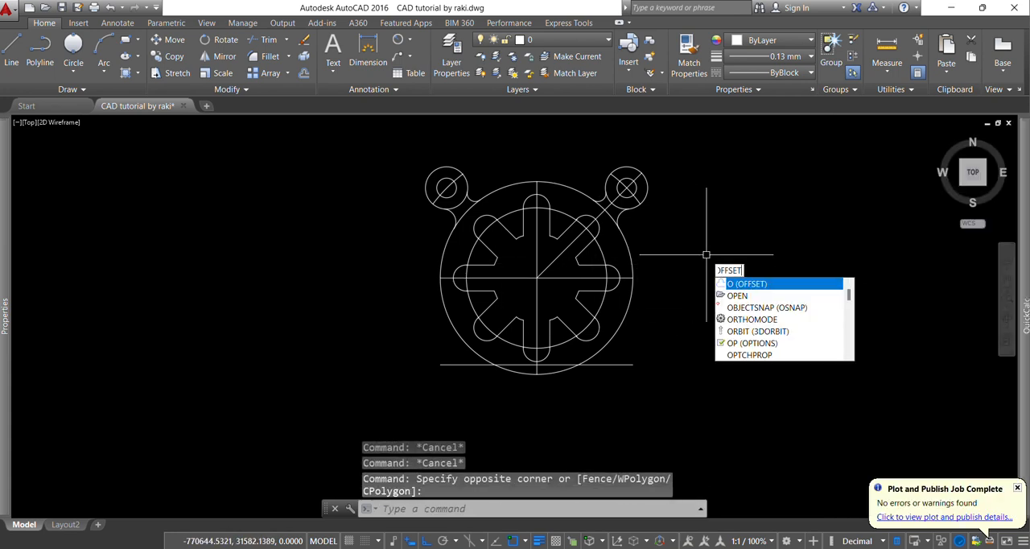
key("Return")
type("54")
key("Return")
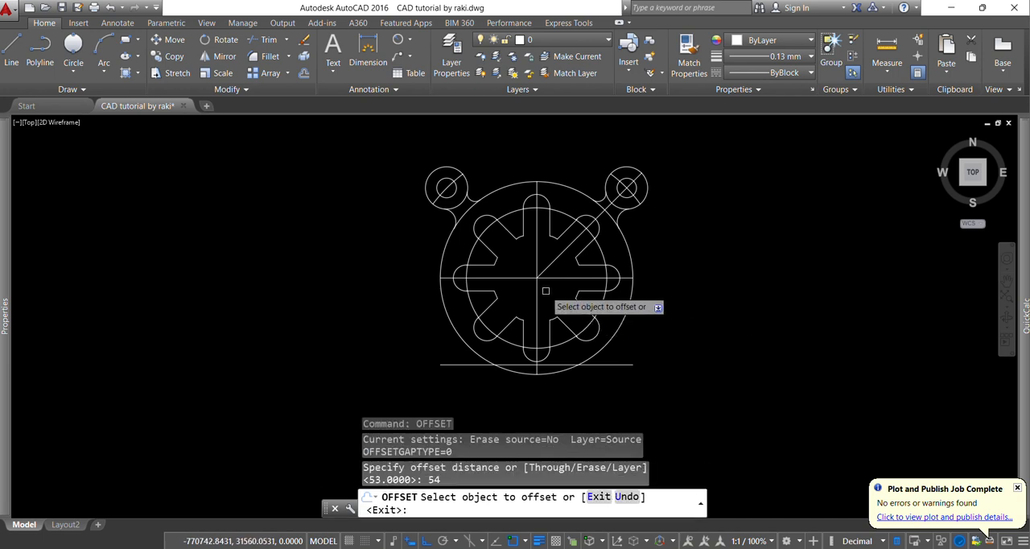
left_click(539, 296)
left_click(672, 279)
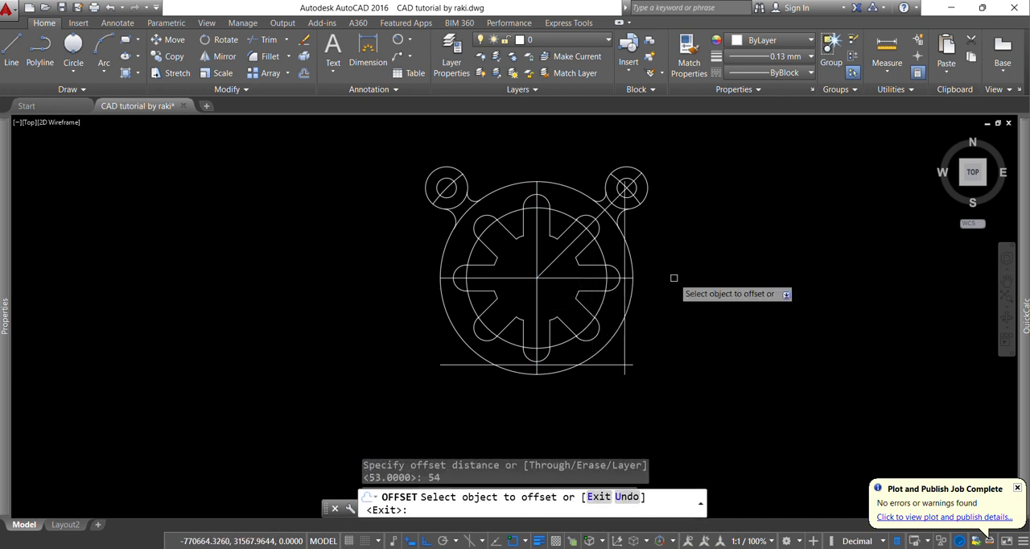
left_click(538, 301)
left_click(418, 345)
key("Escape")
key("Escape")
key("Escape")
key("Escape")
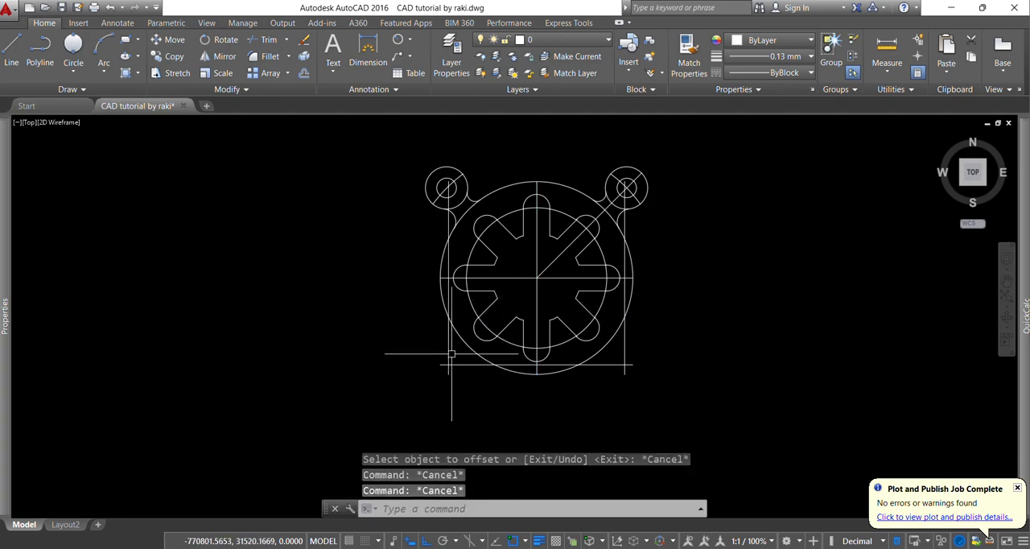
Consult the PDF and draw a 12 mm diameter circle where the left and lower offset lines cross
key("alt+Tab")
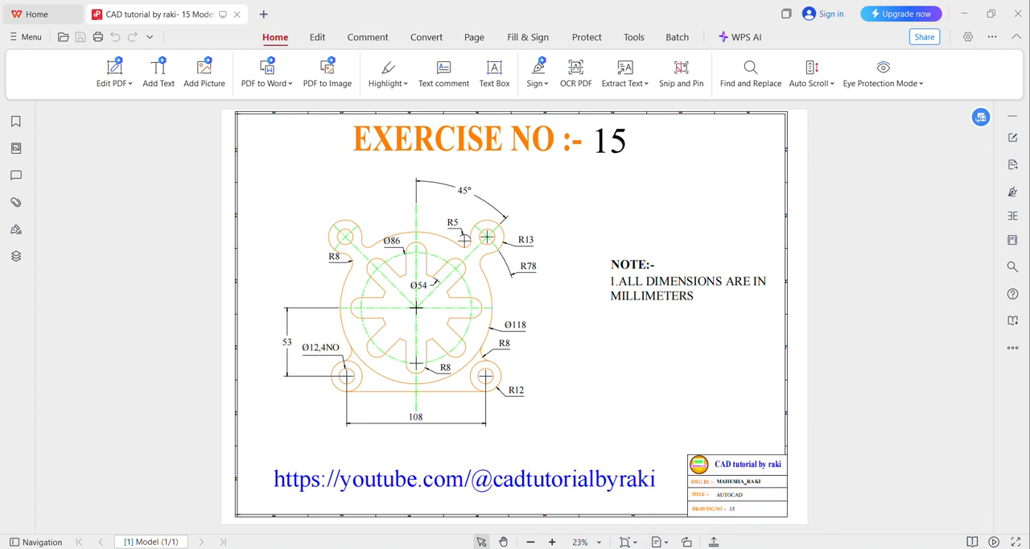
key("alt+Tab")
scroll(468, 385, "up", 4)
type("c")
key("Return")
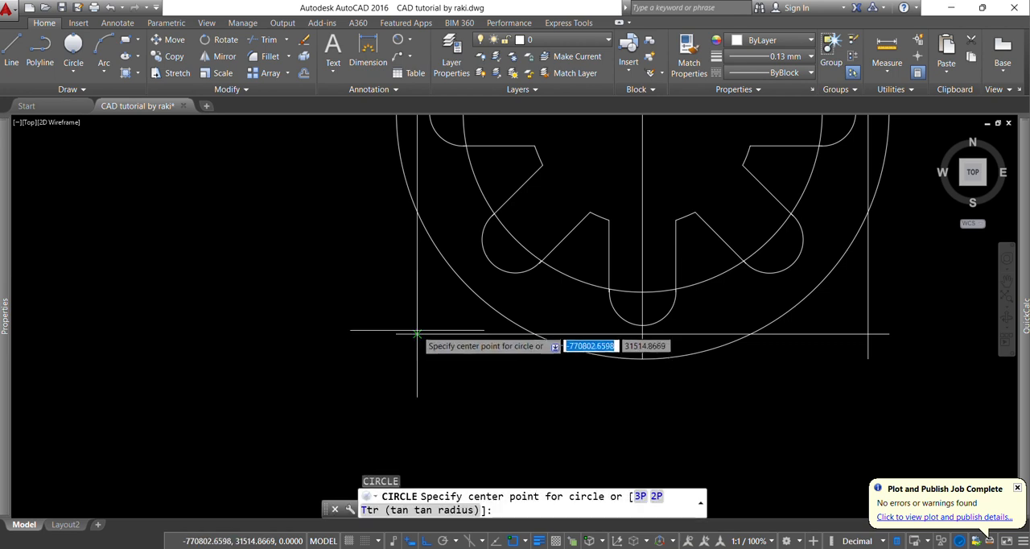
left_click(417, 333)
type("d")
key("Return")
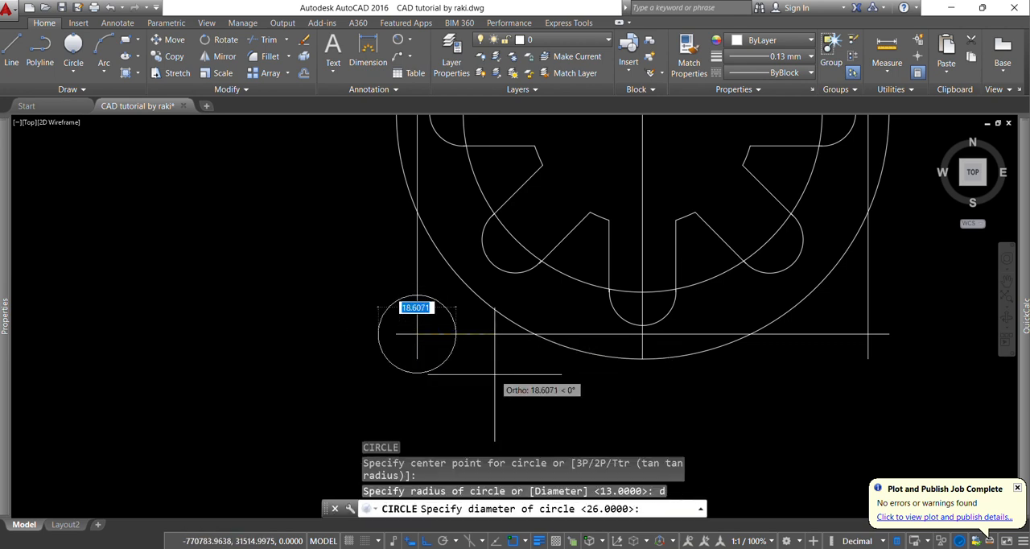
type("12")
key("Return")
key("Return")
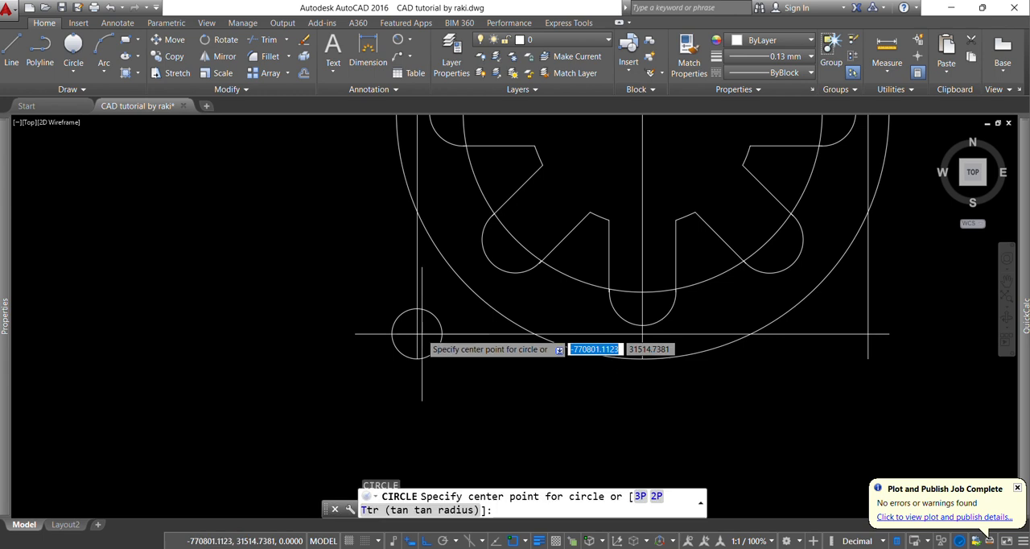
Draw a 12 mm radius circle concentric with the lower-left 12 mm diameter hole
left_click(417, 333)
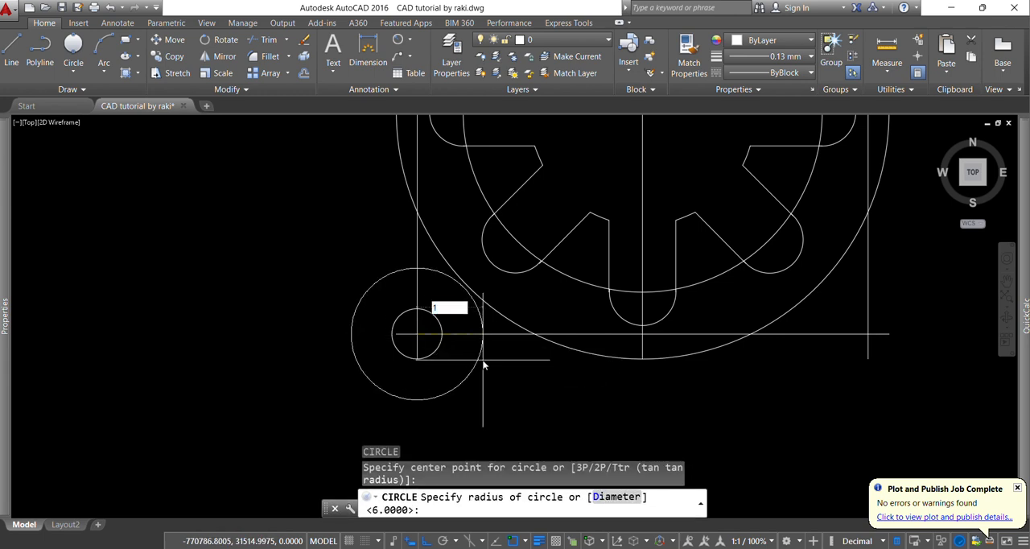
type("12")
key("Return")
scroll(477, 393, "up", 2)
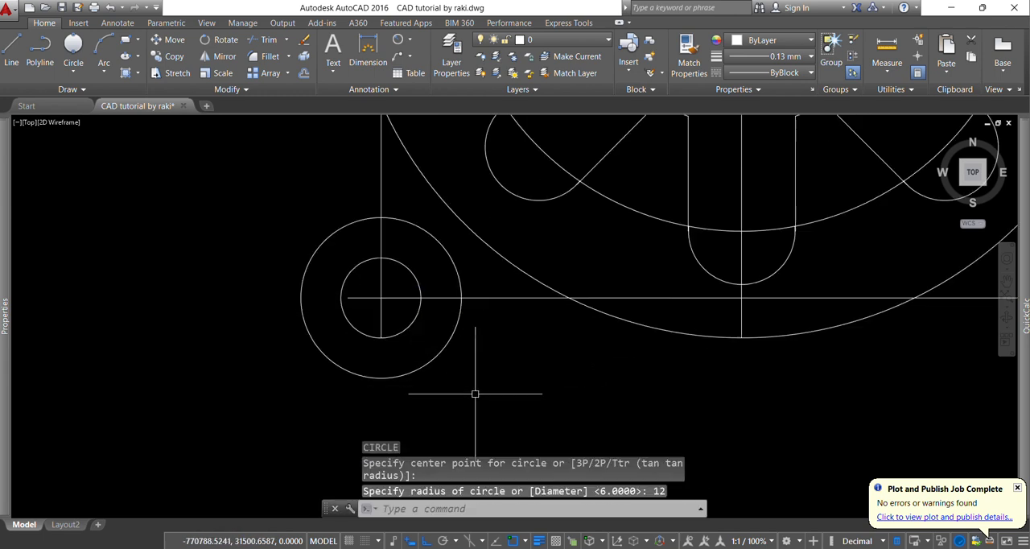
Mirror the two lower-left lug circles about the vertical centreline, keeping the originals
left_click(477, 418)
left_click(395, 317)
scroll(338, 339, "down", 2)
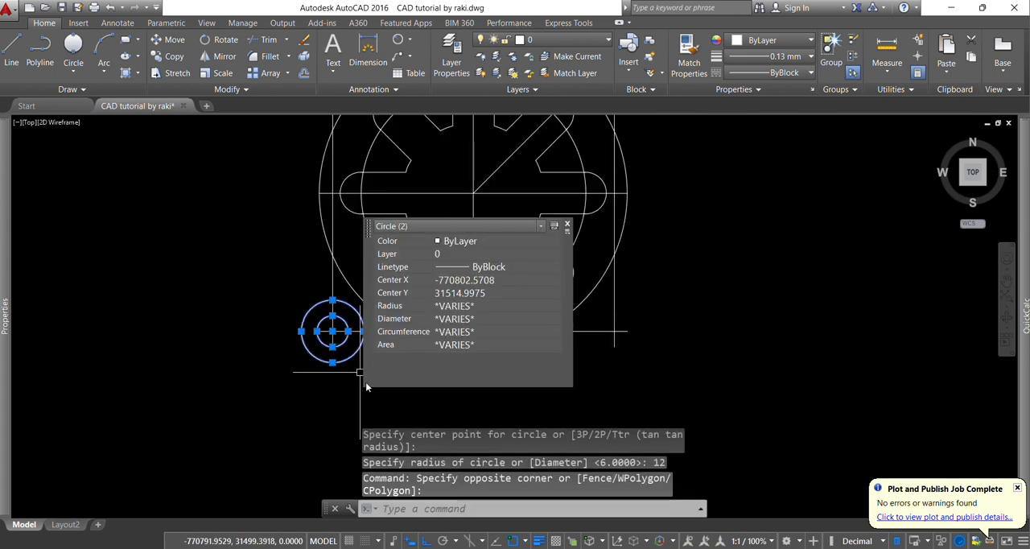
type("mi")
key("Return")
scroll(481, 361, "up", 2)
left_click(475, 339)
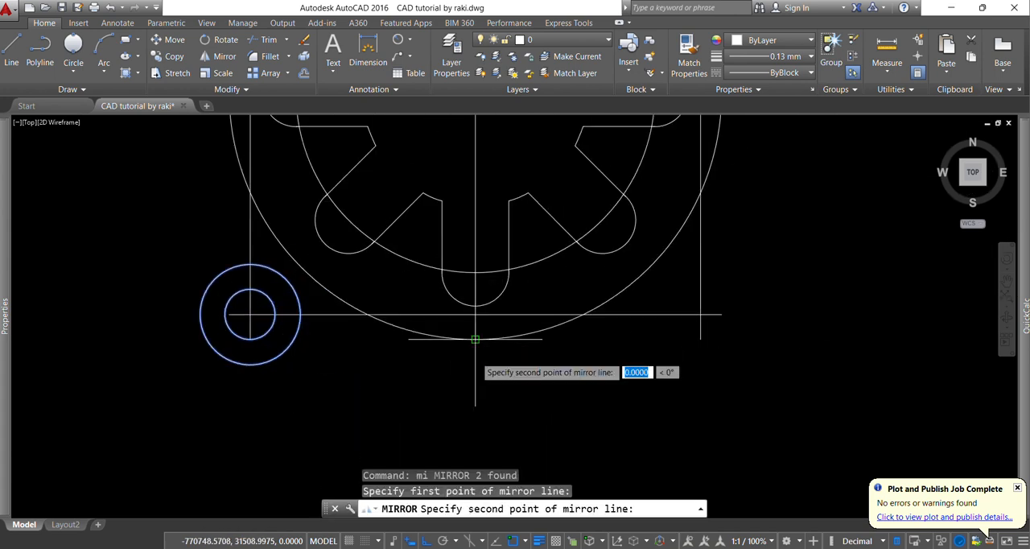
left_click(471, 388)
type("N")
key("Return")
key("Escape")
key("Escape")
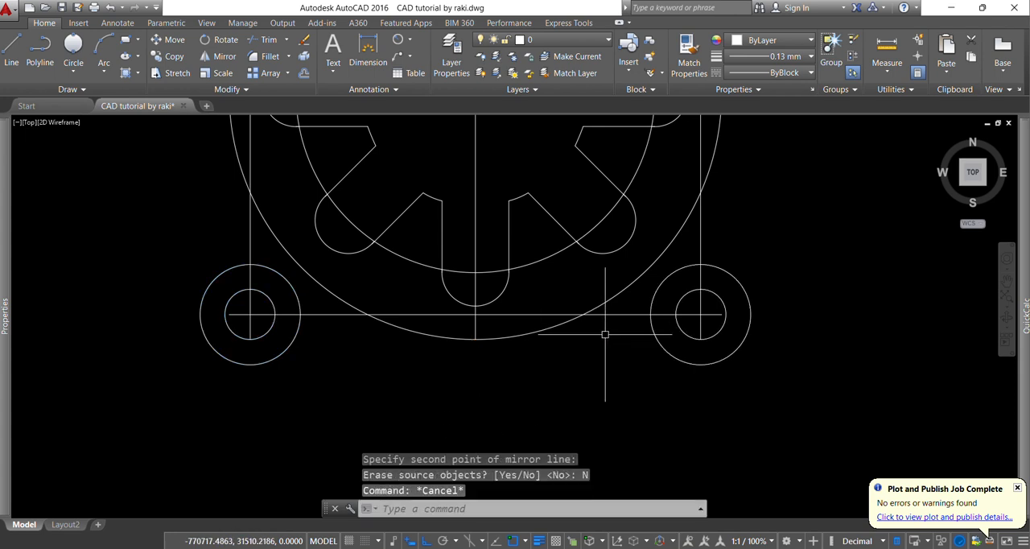
Draw a horizontal line joining the lowest points of the two lower 12 mm radius lug circles
scroll(571, 364, "down", 2)
type("l")
key("Return")
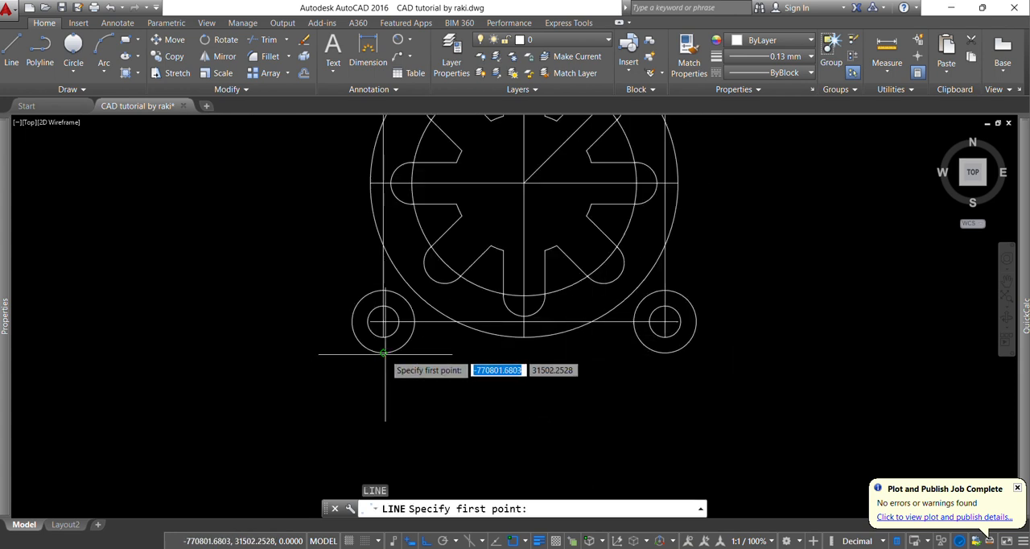
left_click(383, 351)
left_click(664, 354)
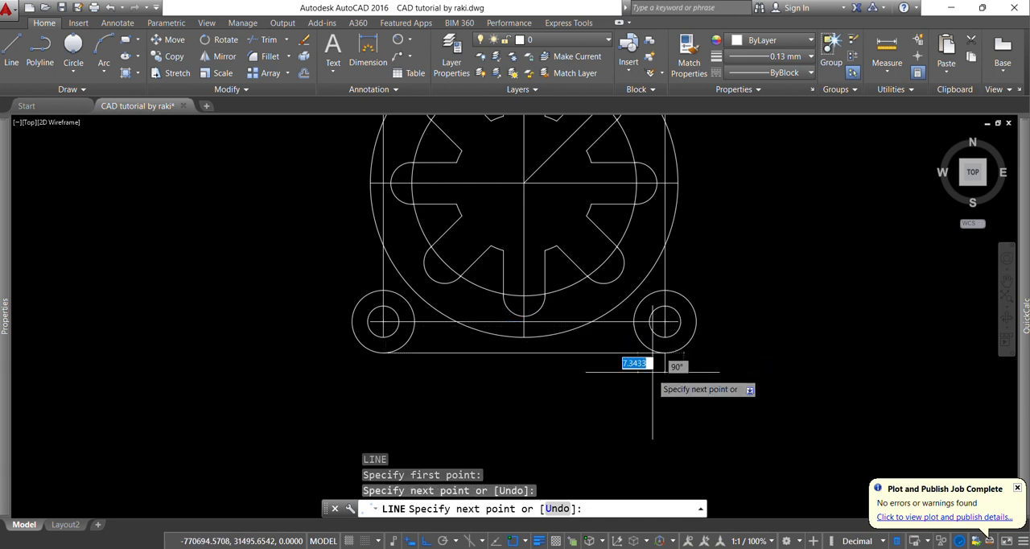
key("Escape")
key("Escape")
key("Escape")
Add an 8 mm radius fillet between the 118 mm circle and the top of the lower-right lug circle
scroll(689, 391, "down", 2)
scroll(650, 317, "up", 4)
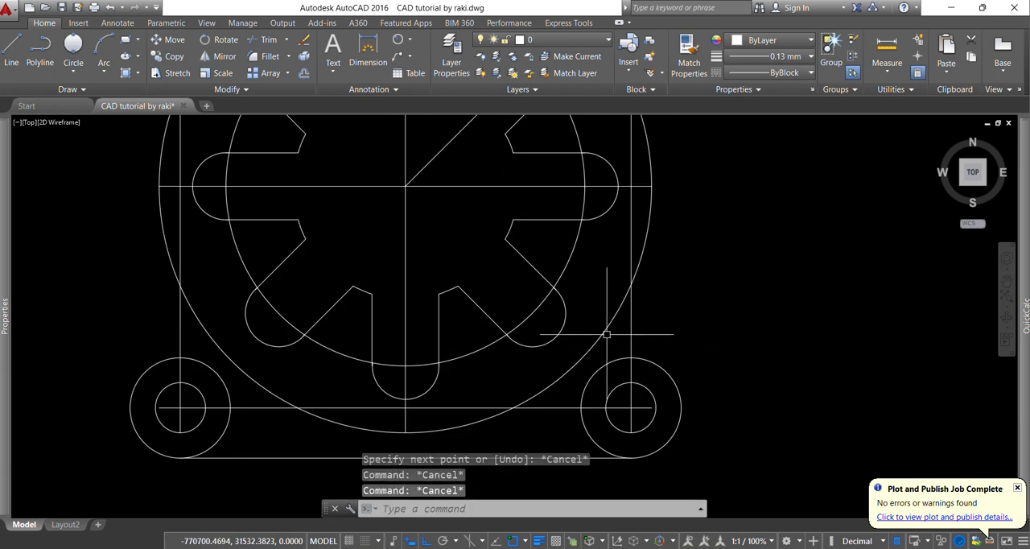
type("f")
key("Return")
type("r")
key("Return")
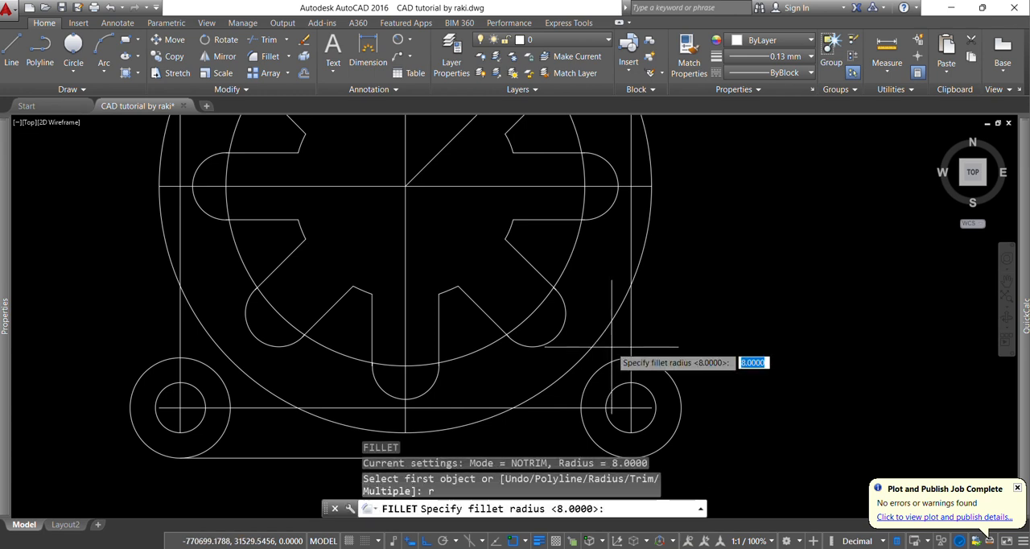
key("Return")
left_click(610, 326)
left_click(613, 358)
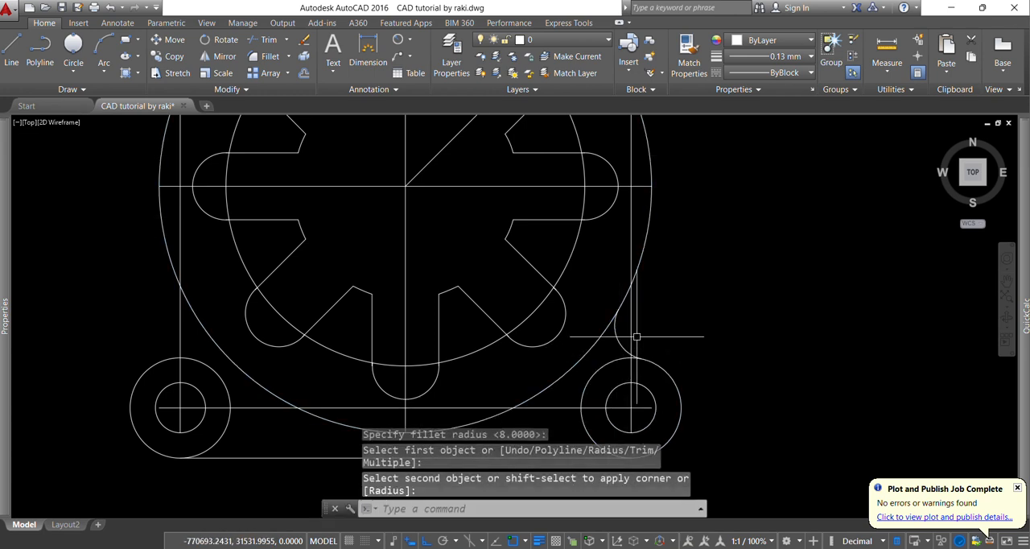
Add a matching 8 mm radius fillet between the 118 mm circle and the lower-left lug circle
scroll(637, 338, "down", 2)
key("Return")
left_click(332, 351)
key("Escape")
key("Escape")
key("Escape")
scroll(423, 351, "down", 3)
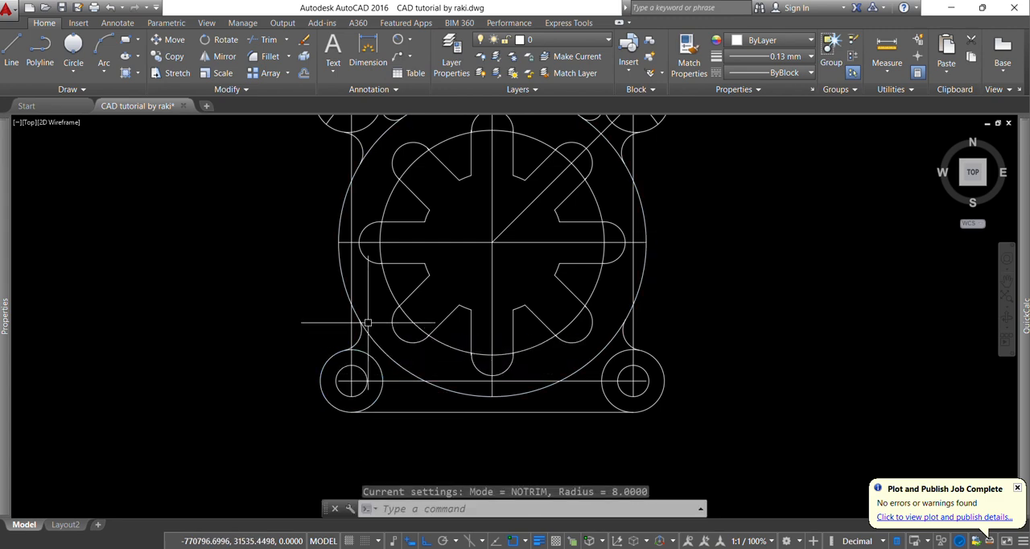
Erase the horizontal and the two vertical construction lines passing through the lower holes
scroll(423, 351, "up", 8)
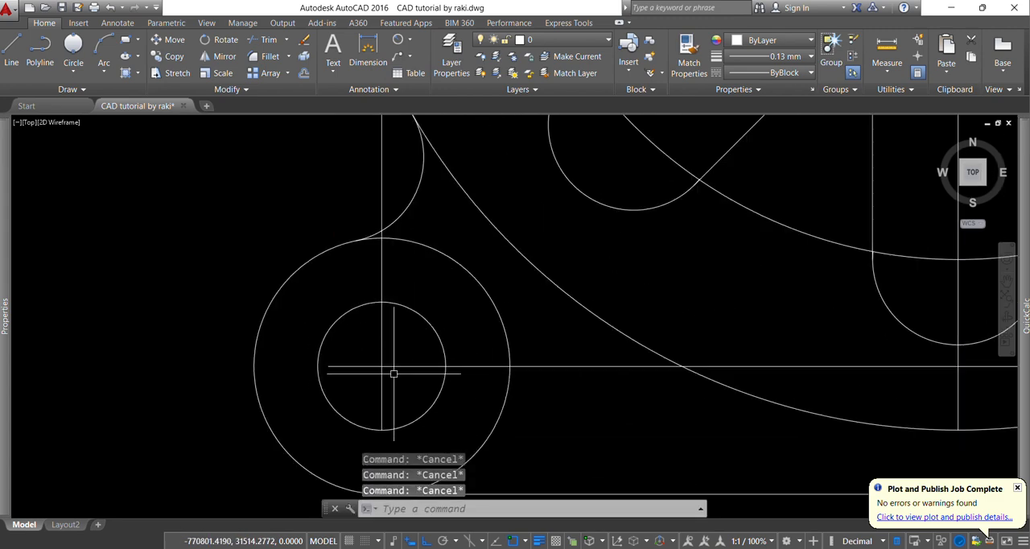
scroll(410, 368, "down", 5)
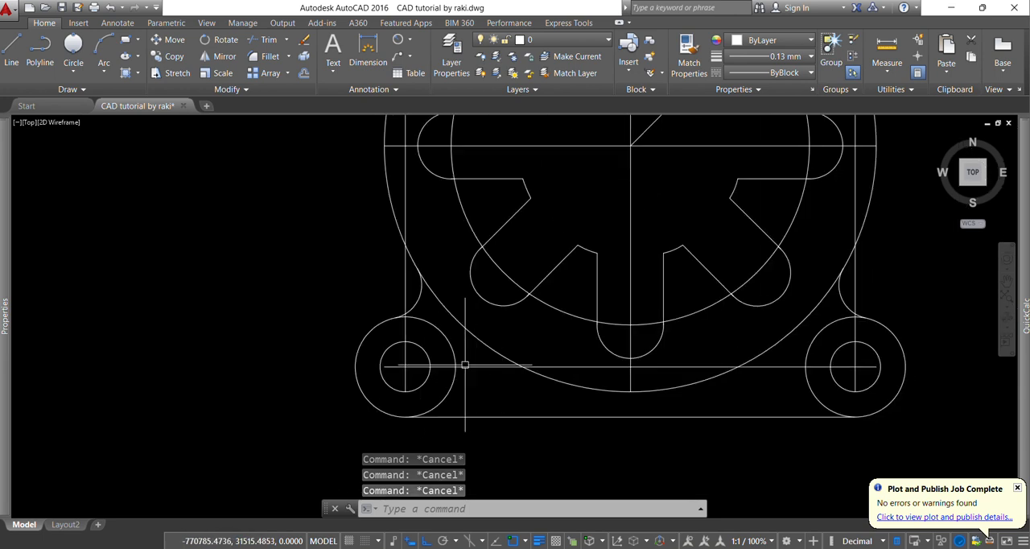
scroll(455, 361, "up", 3)
left_click_drag(489, 392, 480, 379)
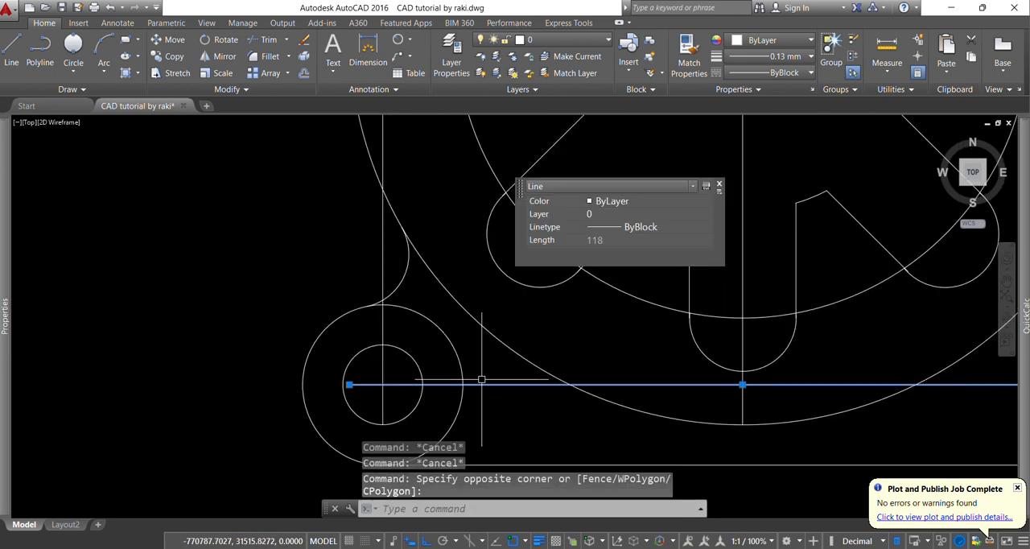
key("Delete")
scroll(483, 382, "down", 2)
scroll(625, 386, "down", 2)
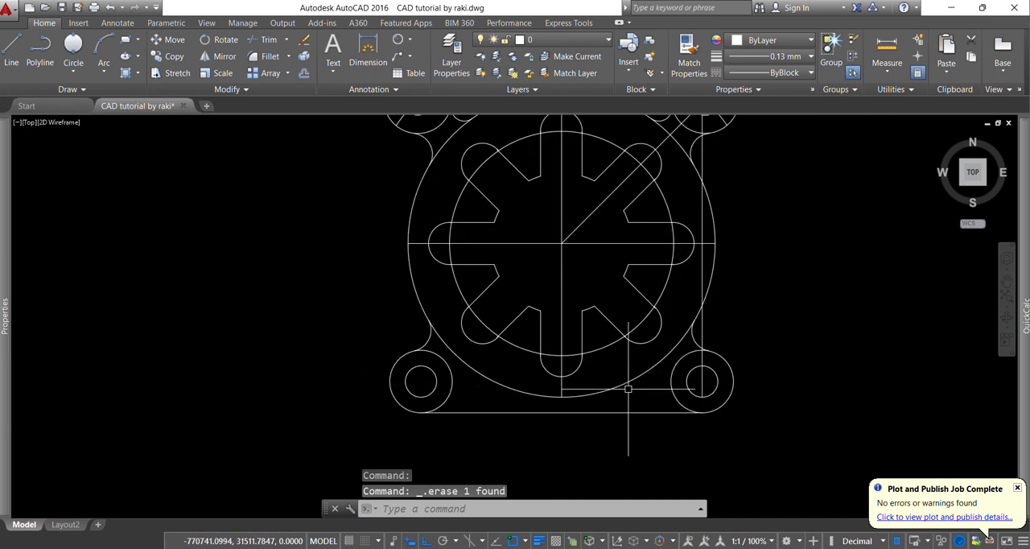
scroll(696, 375, "up", 2)
left_click(700, 378)
left_click(694, 120)
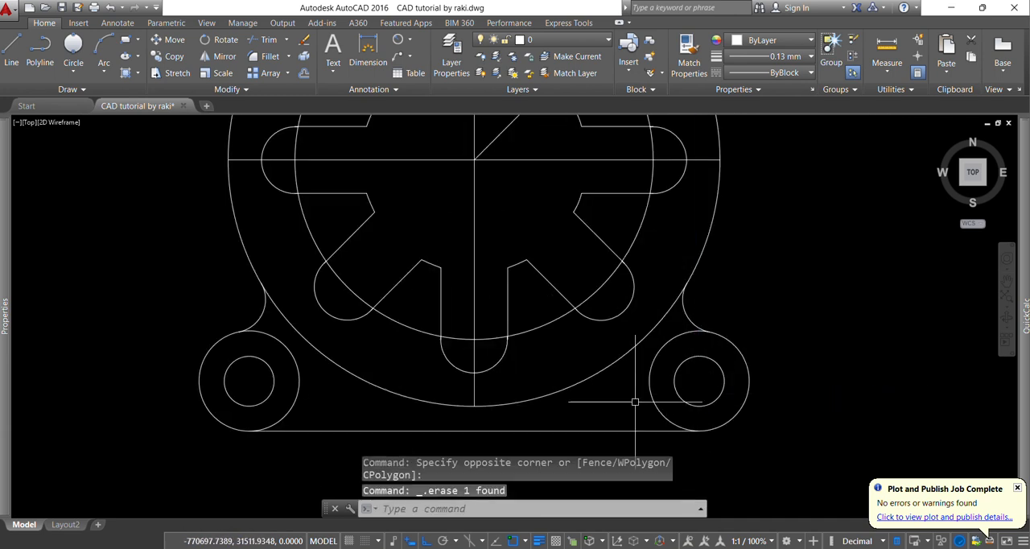
Mirror the upper-right diagonal centreline about the vertical centreline, keeping the original line
scroll(637, 261, "down", 3)
scroll(539, 268, "up", 2)
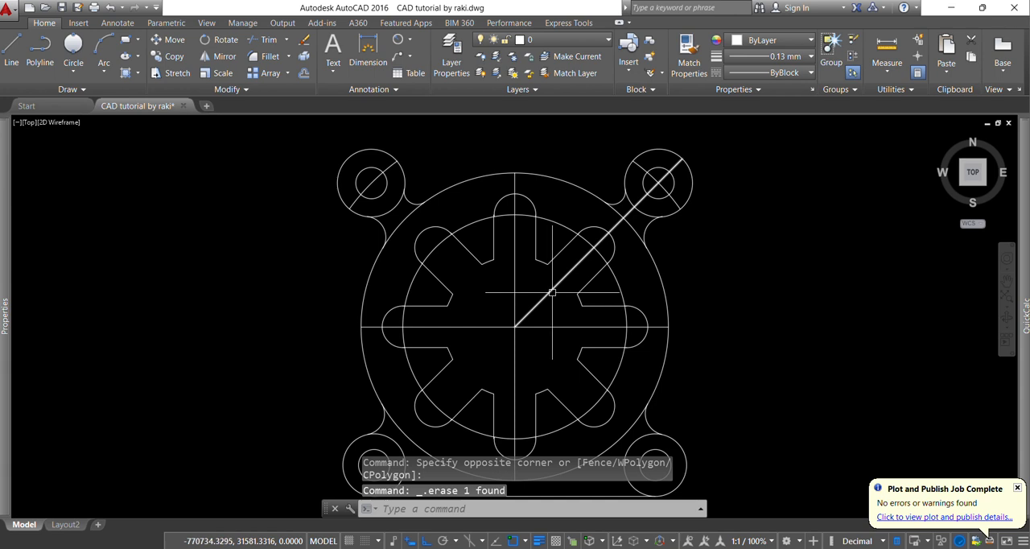
left_click(553, 292)
key("Return")
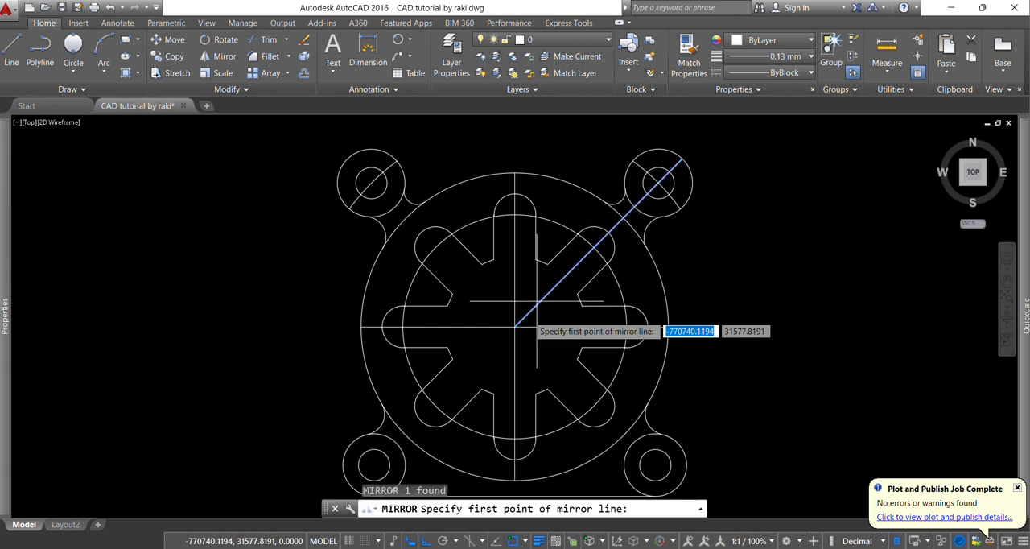
left_click(514, 326)
left_click(543, 178)
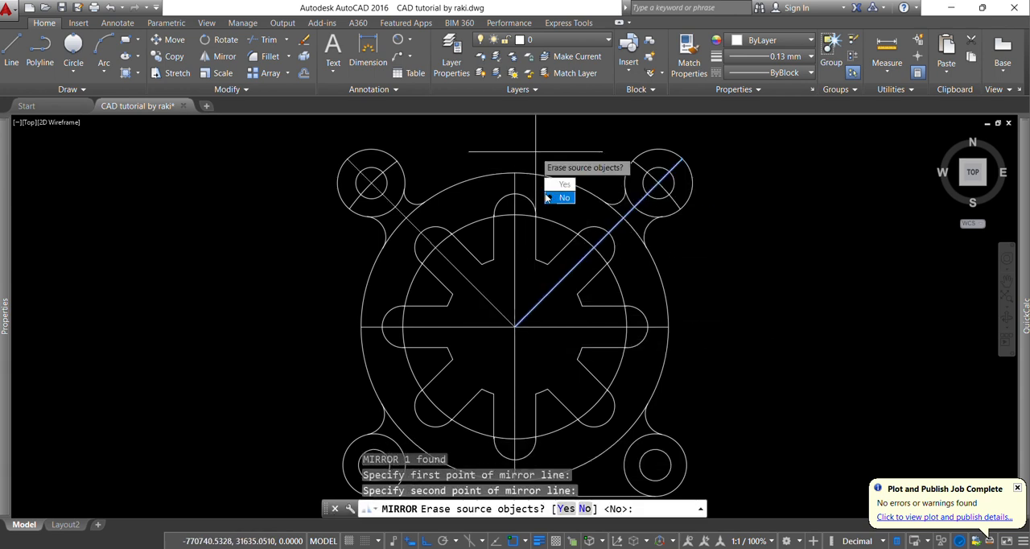
left_click(552, 198)
key("Escape")
key("Escape")
scroll(534, 209, "down", 2)
key("Escape")
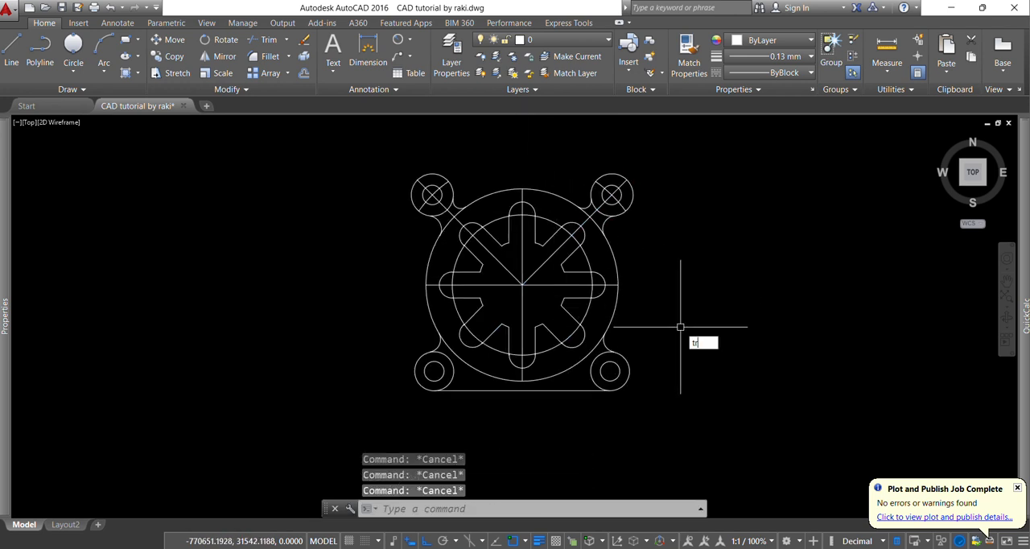
Trim away the inner arcs of the two lower lug circles between their fillets and the bottom line
key("Return")
key("Return")
scroll(458, 378, "up", 2)
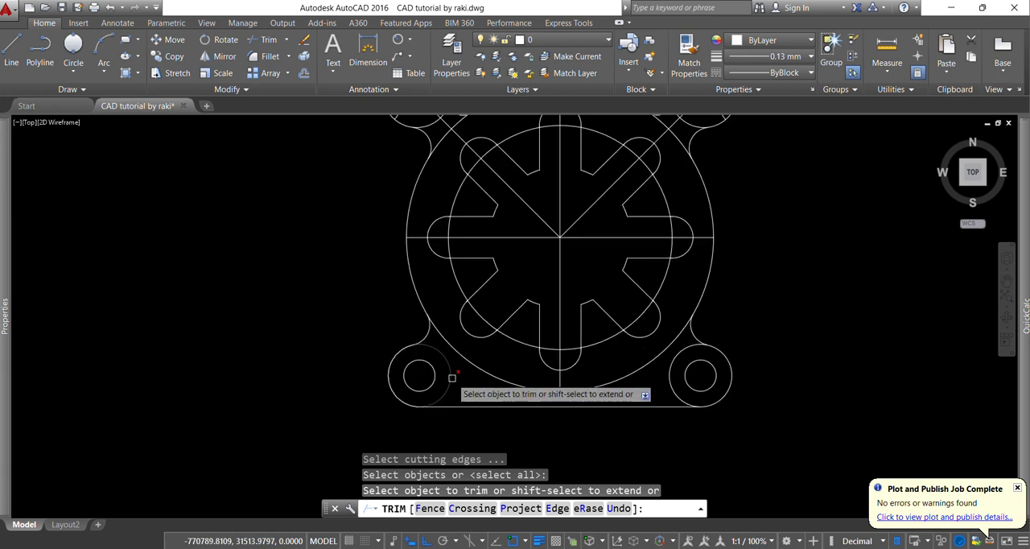
left_click(452, 377)
scroll(670, 402, "down", 2)
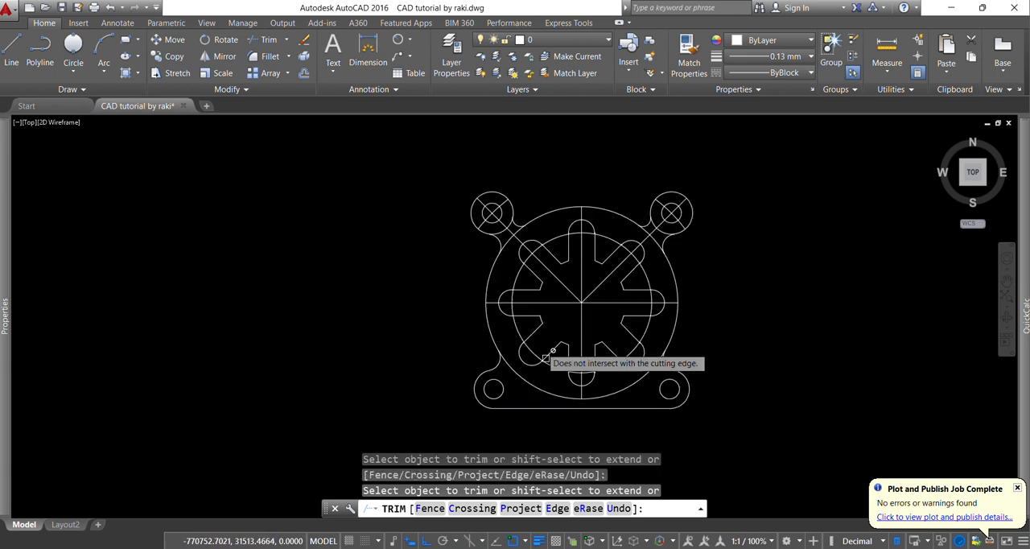
Trim the 118 mm circle between the fillets at both upper lugs, along with the lugs' inner arcs
scroll(499, 222, "up", 4)
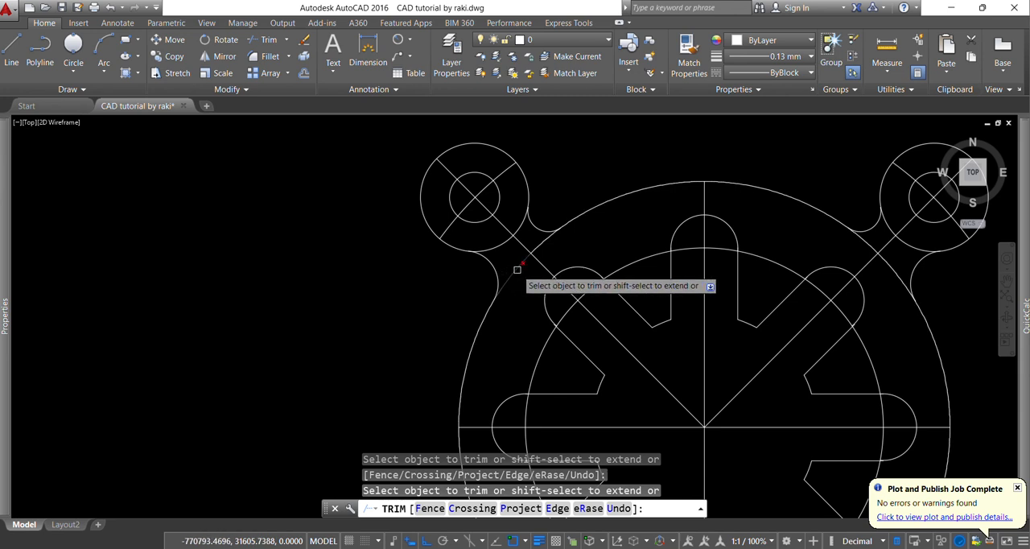
left_click(517, 274)
left_click(522, 260)
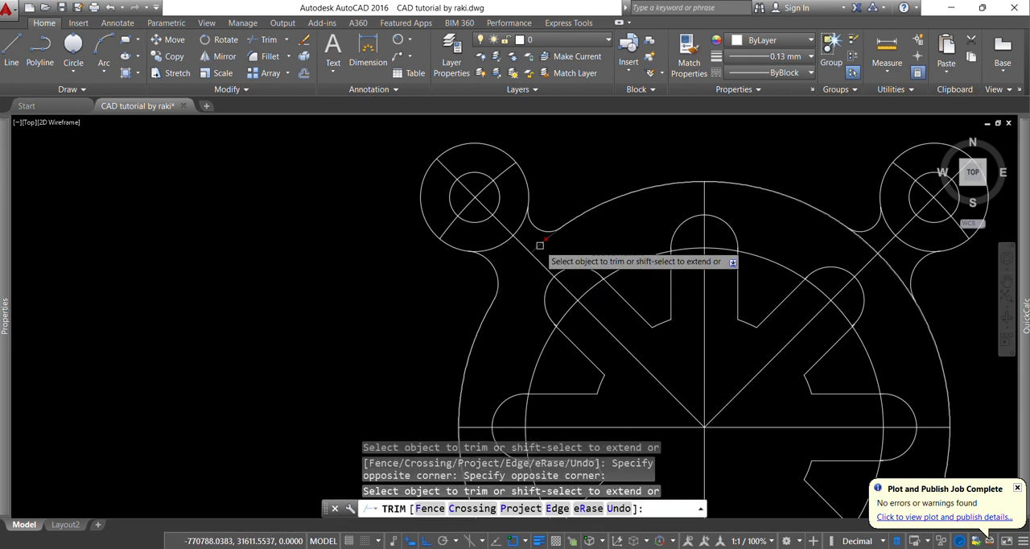
left_click(540, 246)
scroll(510, 273, "down", 2)
scroll(786, 244, "up", 2)
left_click(696, 257)
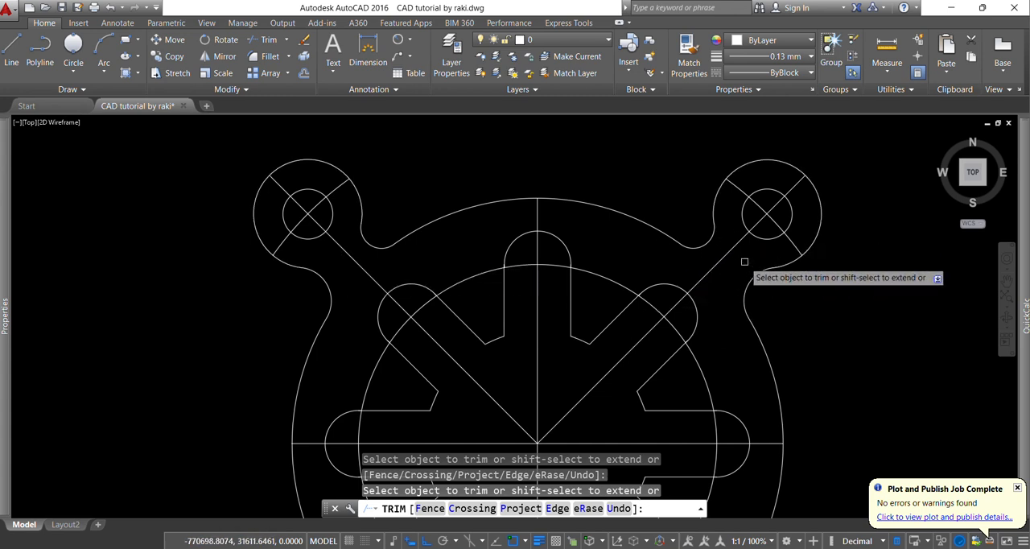
scroll(744, 262, "down", 5)
key("Escape")
key("Escape")
Consult the PDF for the centreline style and set the horizontal centreline's linetype to CENTER
scroll(748, 329, "up", 2)
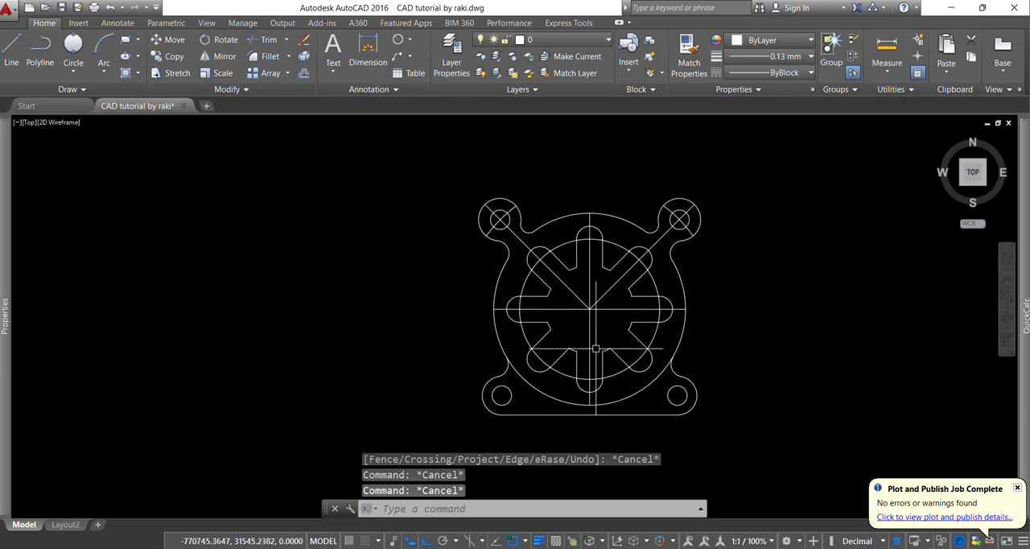
key("alt+Tab")
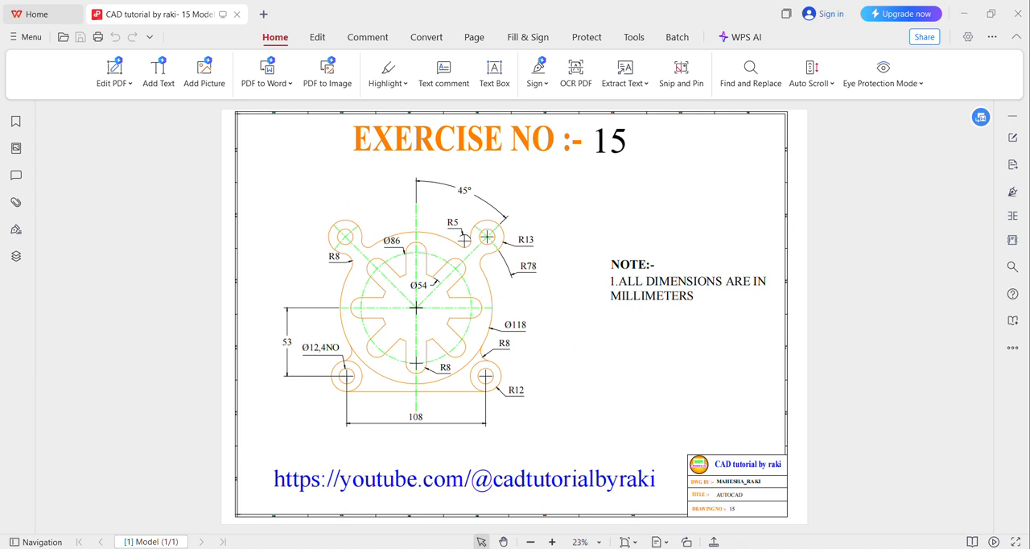
key("alt+Tab")
scroll(615, 324, "up", 5)
left_click(617, 324)
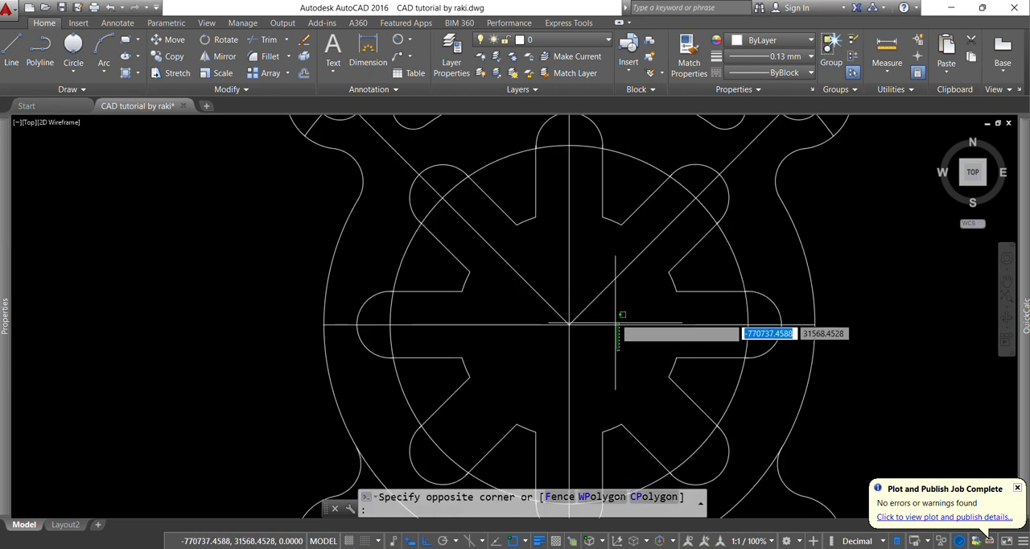
left_click(616, 317)
left_click(797, 239)
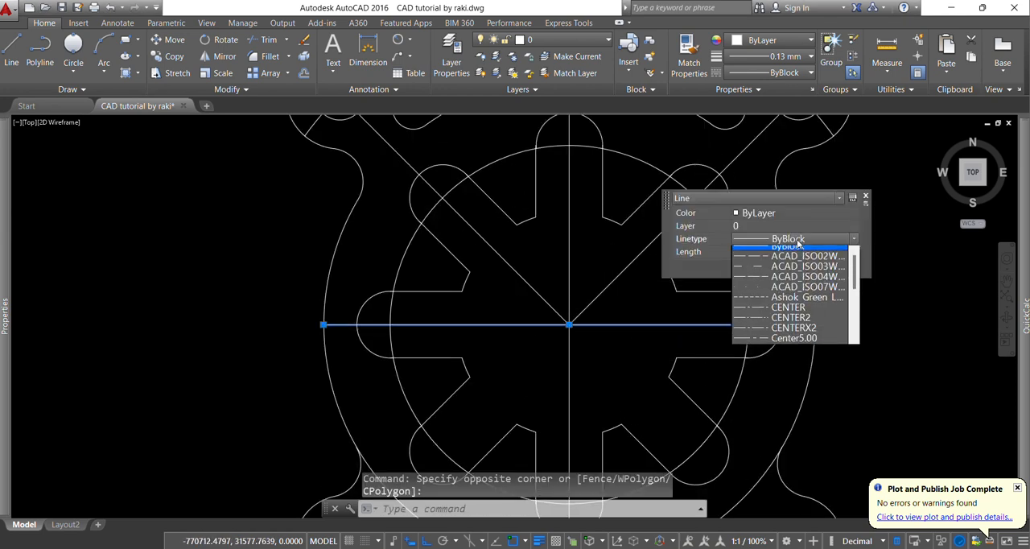
left_click(796, 314)
key("Escape")
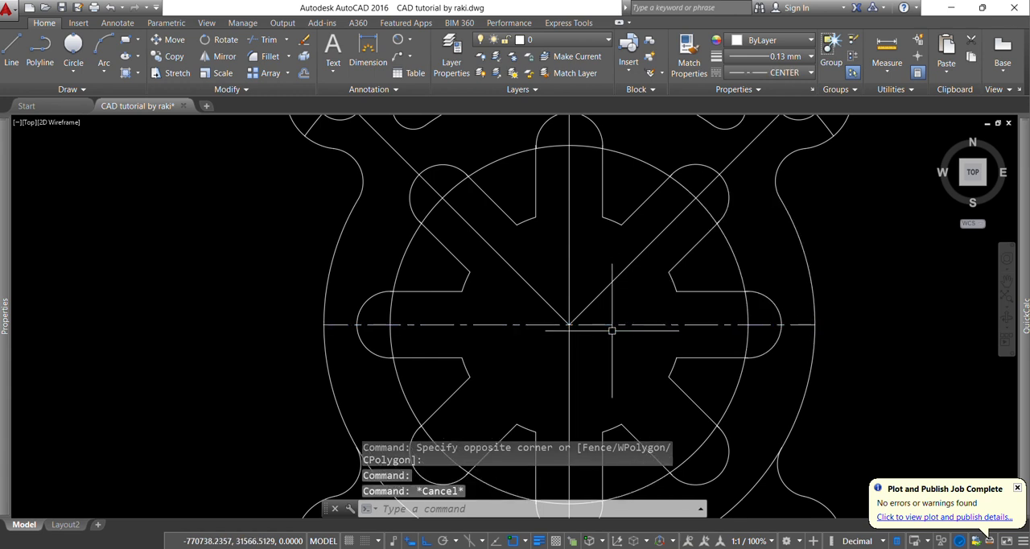
Set the horizontal centreline's colour to Green
left_click(623, 333)
left_click(610, 313)
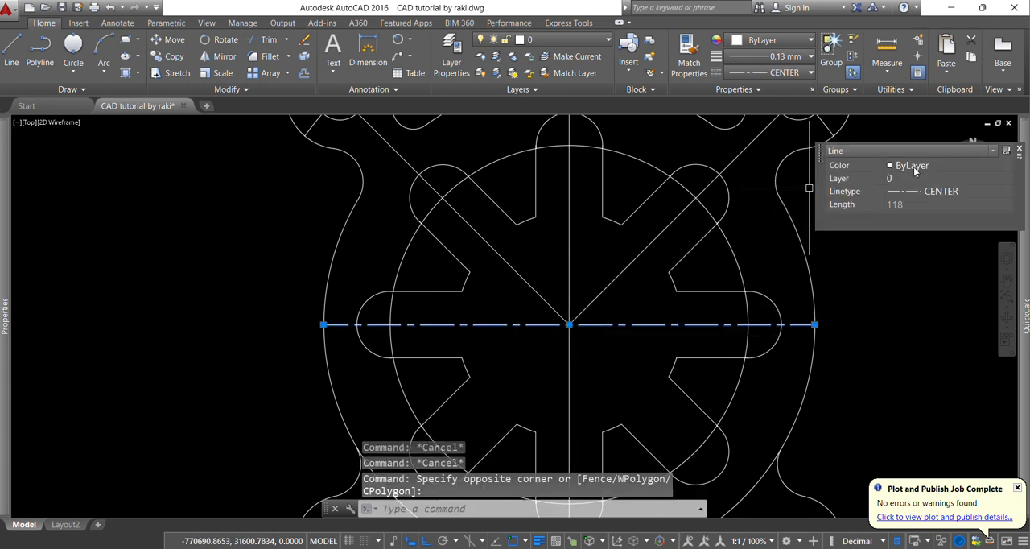
left_click(913, 167)
left_click(930, 229)
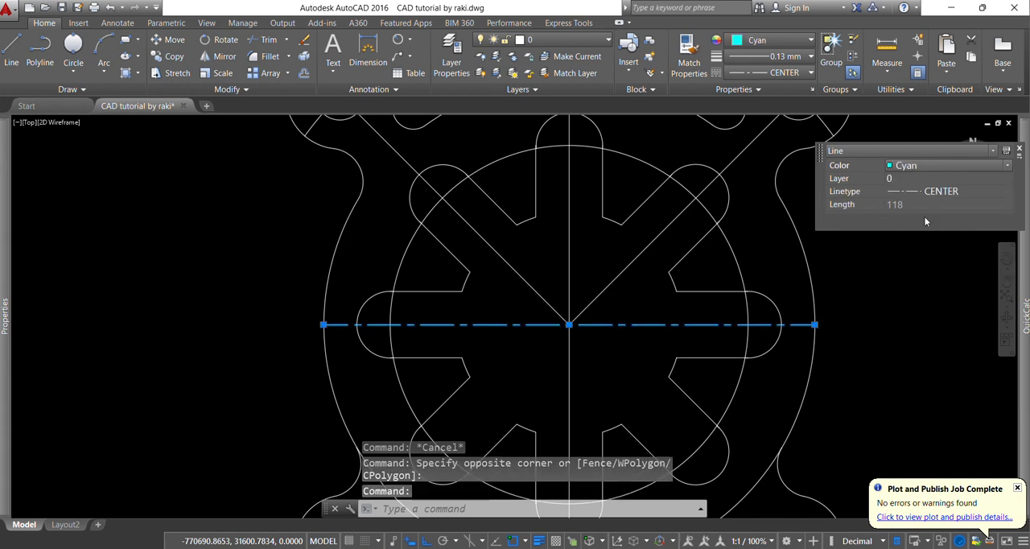
left_click(917, 166)
key("Escape")
key("Escape")
Match the horizontal centreline's properties onto the vertical centreline and both diagonal centrelines
scroll(576, 319, "down", 2)
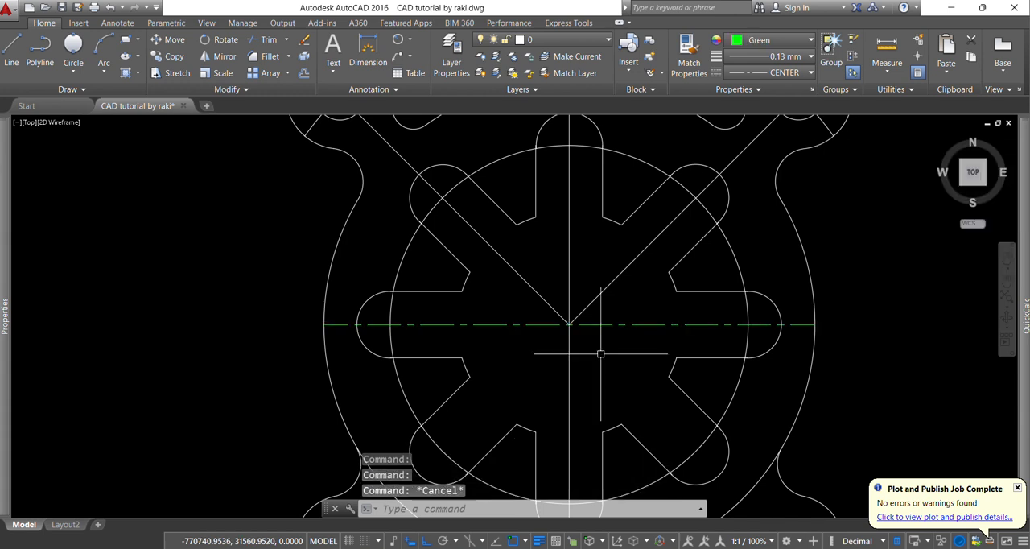
type("ma")
key("Return")
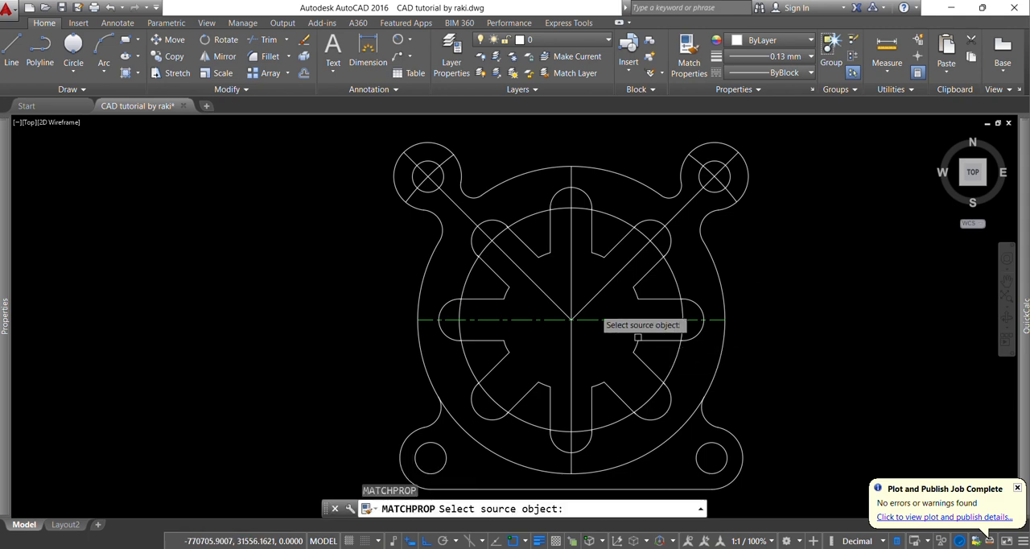
scroll(602, 330, "up", 2)
left_click(603, 325)
left_click(557, 324)
left_click(537, 296)
scroll(576, 333, "down", 2)
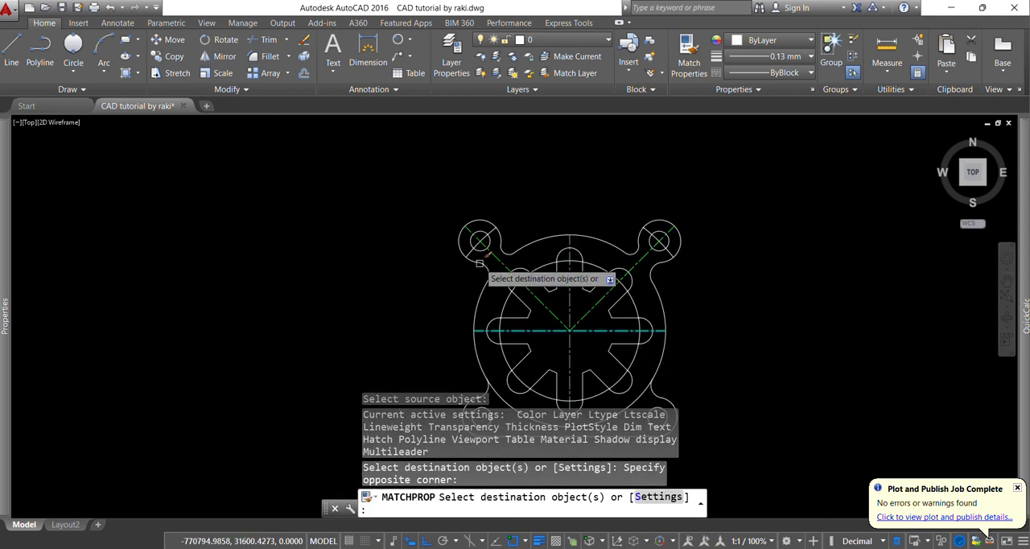
Match the same centreline properties onto the short cross lines through both upper lug holes
scroll(483, 238, "up", 4)
left_click(485, 234)
left_click(441, 216)
scroll(439, 218, "down", 3)
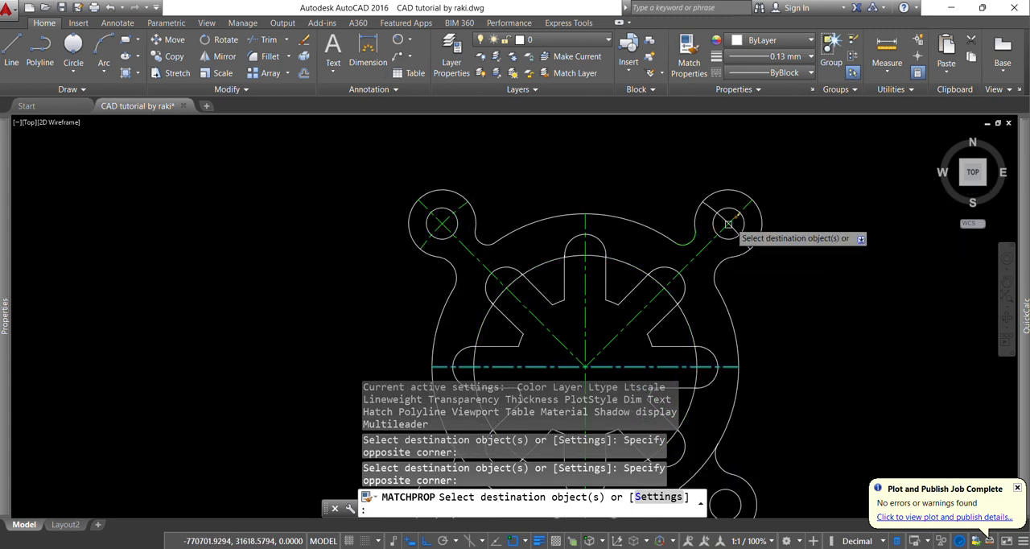
scroll(728, 216, "up", 4)
left_click(728, 215)
left_click(689, 251)
scroll(687, 245, "down", 6)
Match the centreline properties onto the 86 mm pitch circle through the slot ends and finish the matching
scroll(689, 321, "up", 5)
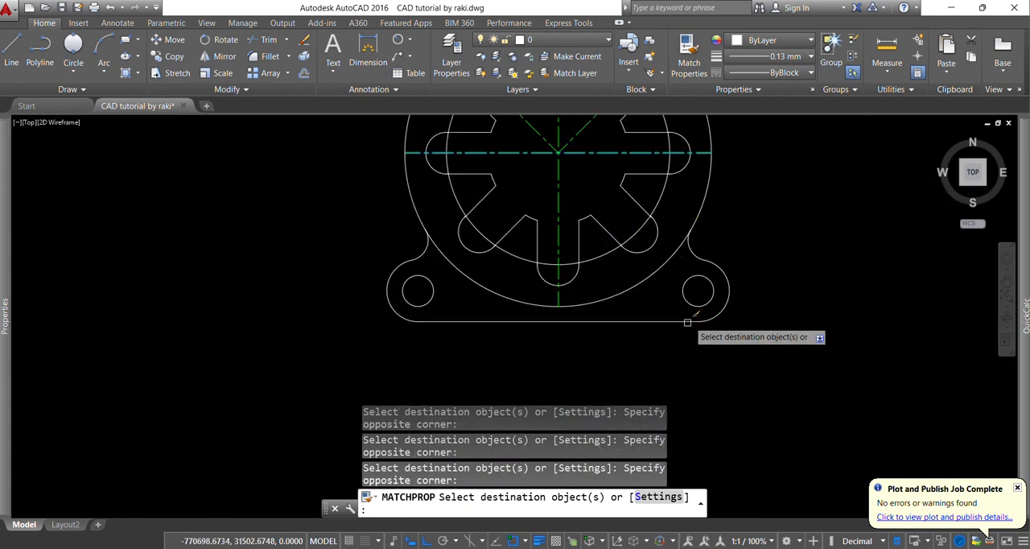
scroll(719, 233, "down", 4)
scroll(651, 222, "up", 4)
left_click(631, 282)
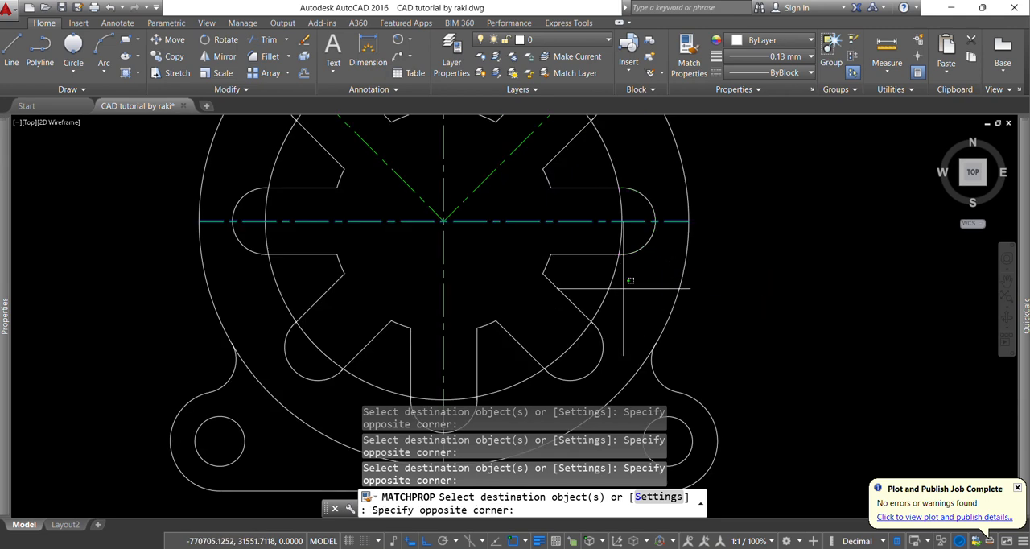
left_click(609, 282)
scroll(579, 316, "down", 4)
key("Escape")
key("Escape")
key("Escape")
scroll(618, 241, "up", 4)
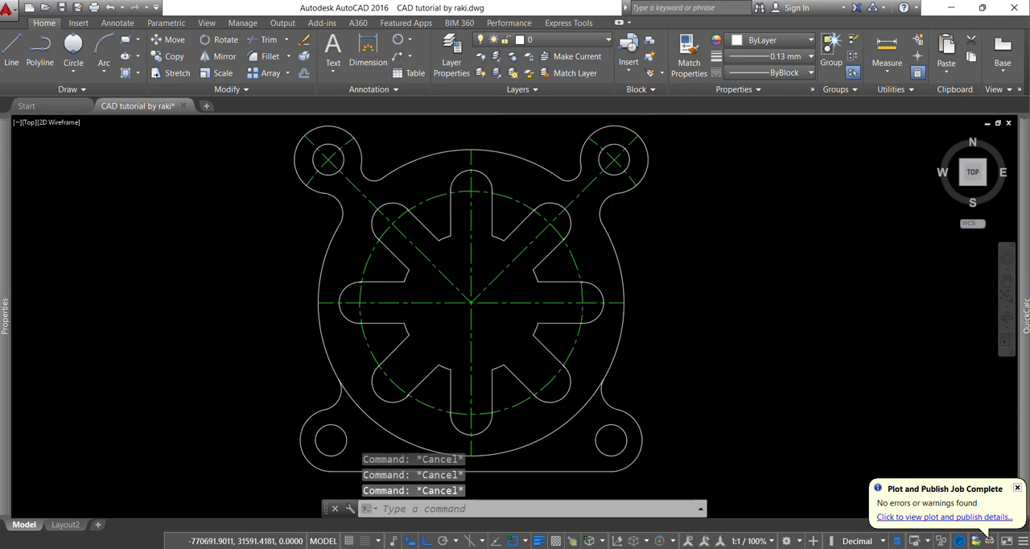
Set the colour of the large outer arc around the body to Color 30
left_click(632, 224)
left_click(605, 258)
left_click(828, 161)
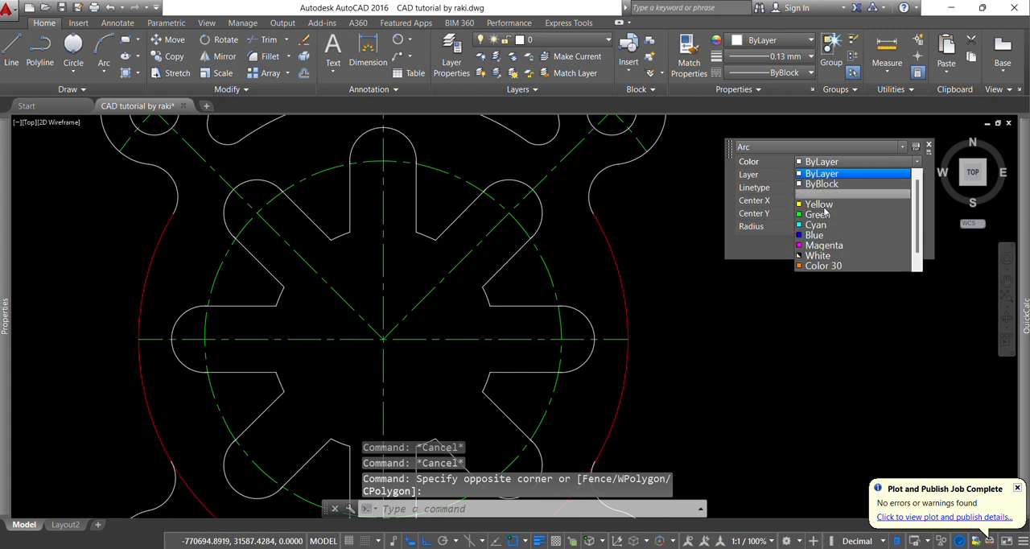
left_click(828, 267)
key("Escape")
key("Escape")
key("Escape")
scroll(615, 283, "down", 4)
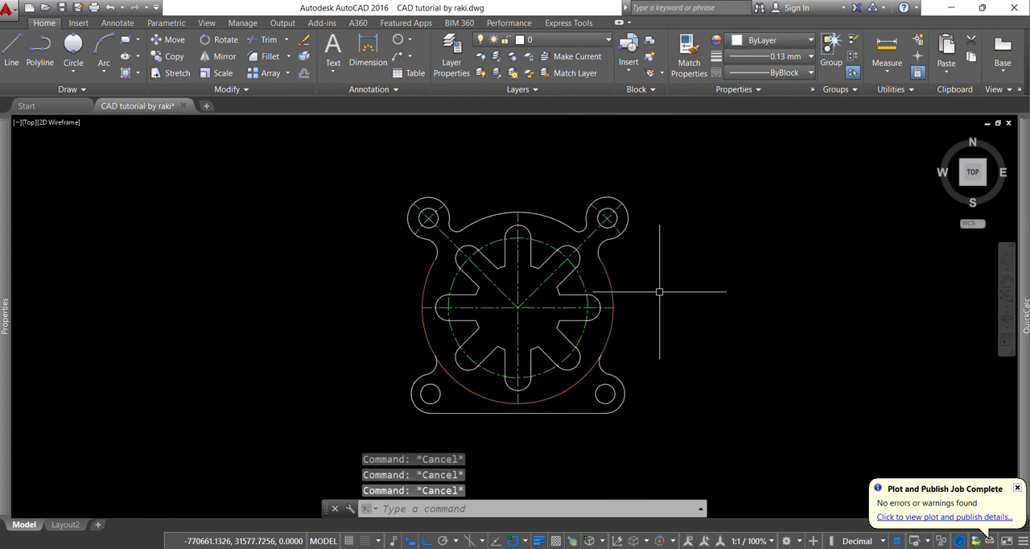
Match the large outer arc's properties onto the upper-right lug's outline, its lower fillet and its hole
type("ma")
key("Return")
left_click(609, 275)
scroll(616, 281, "up", 5)
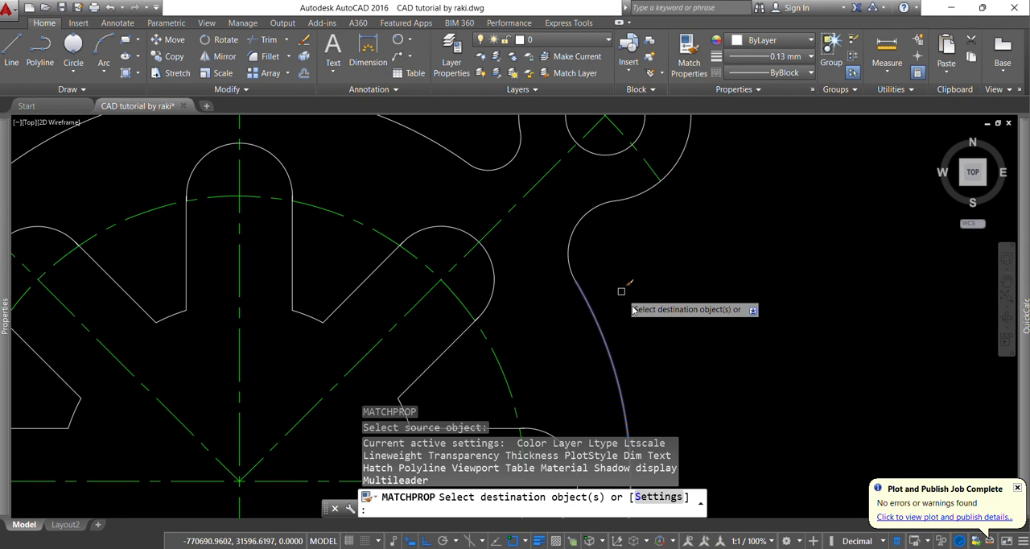
left_click(633, 306)
left_click(565, 209)
scroll(674, 228, "down", 2)
scroll(655, 170, "up", 4)
left_click(663, 152)
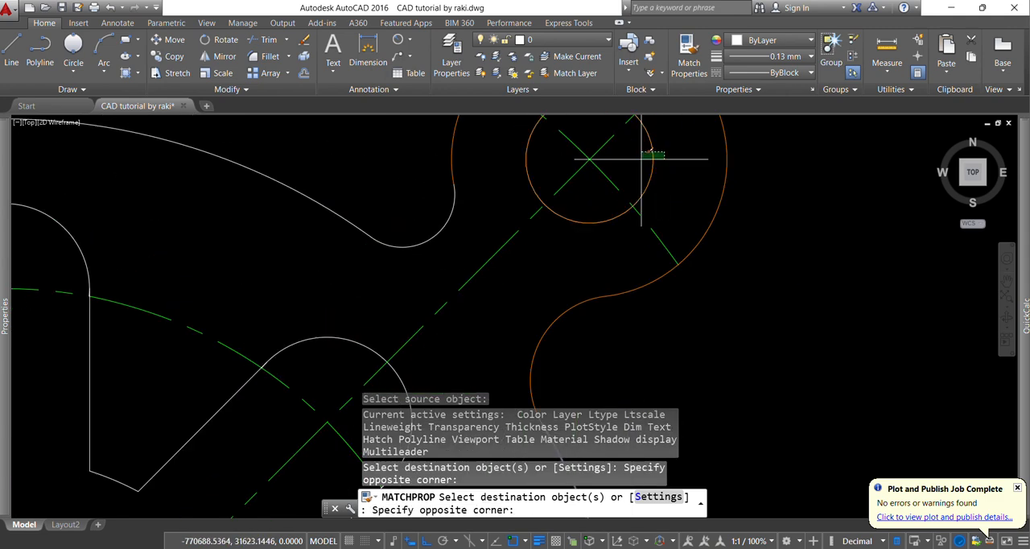
left_click(631, 172)
Match the outer arc's properties onto the upper body arc with its fillets and onto the upper-left lug with its hole
left_click(478, 230)
left_click(305, 180)
scroll(824, 266, "down", 3)
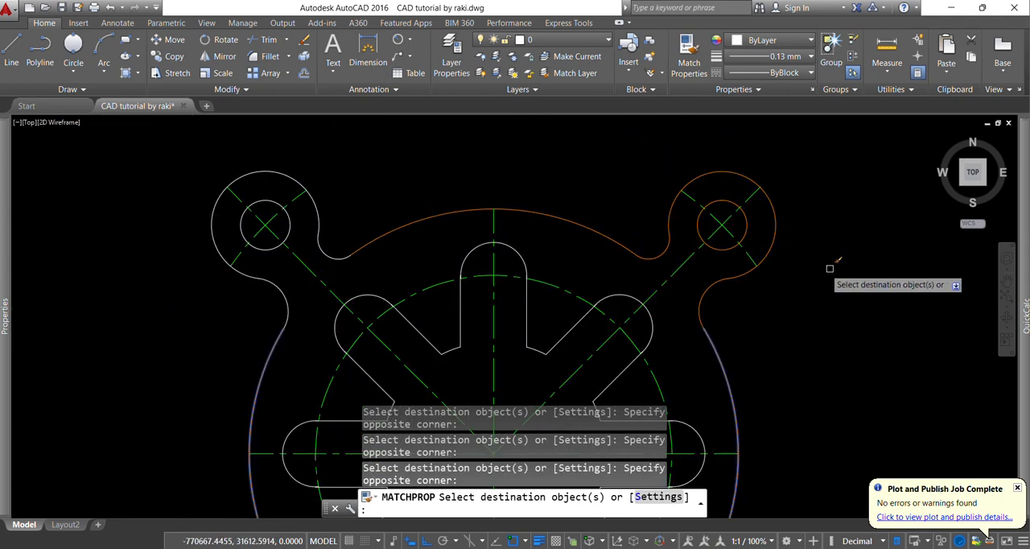
left_click(165, 135)
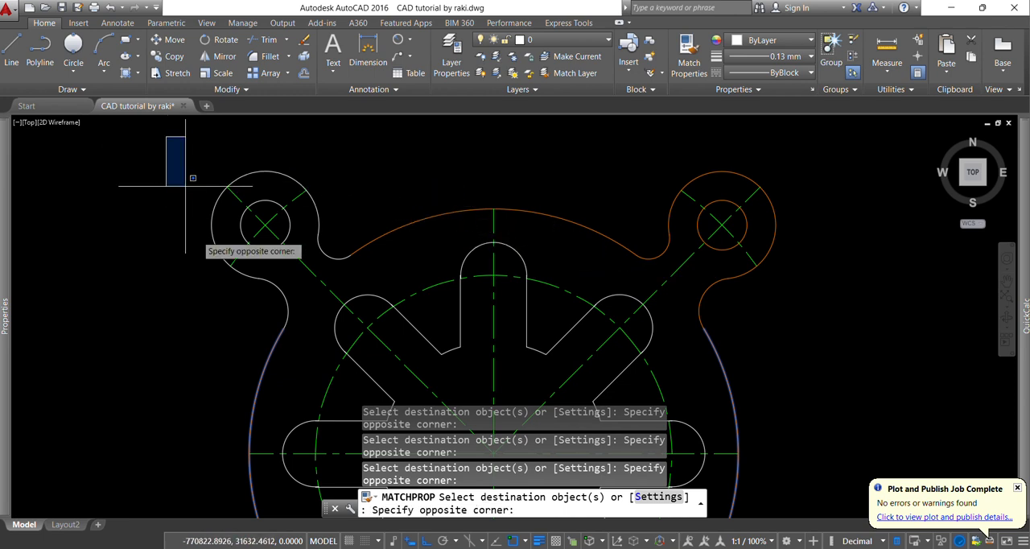
left_click(294, 336)
scroll(322, 233, "down", 5)
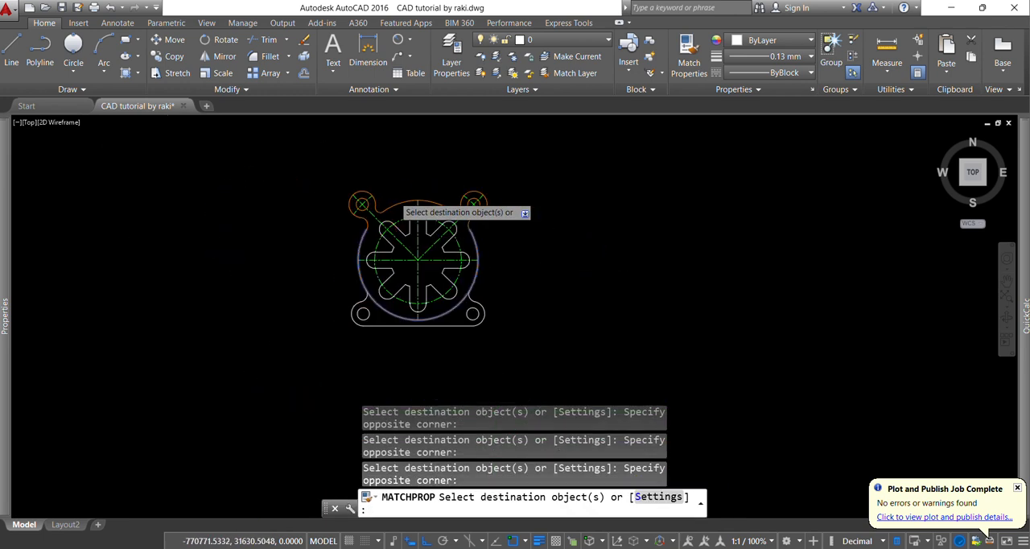
Match the outer arc's properties onto the side, diagonal and lower slots and onto both lower lugs with their holes
scroll(338, 193, "up", 4)
left_click(262, 154)
scroll(402, 346, "down", 4)
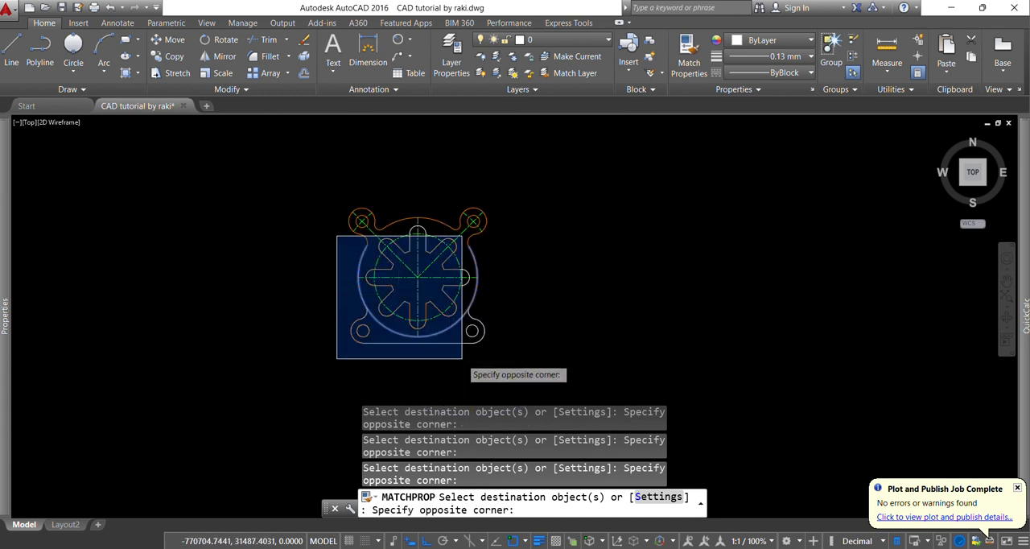
left_click(462, 359)
scroll(455, 279, "up", 5)
scroll(455, 254, "down", 4)
left_click(476, 265)
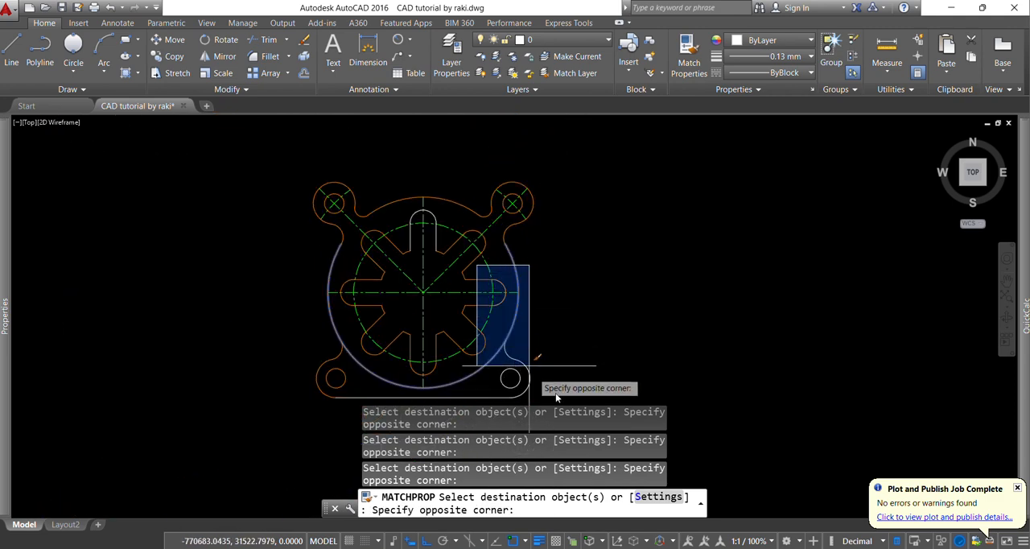
scroll(531, 354, "down", 5)
left_click(542, 325)
Match the outer arc's properties onto the upper vertical slot's outline and end the command
scroll(483, 273, "up", 9)
left_click(432, 148)
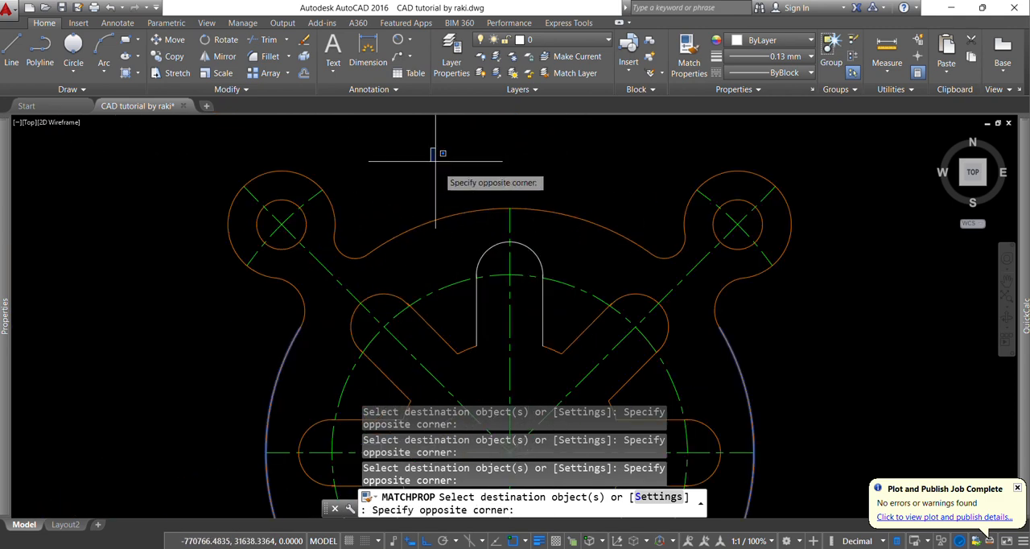
scroll(483, 242, "down", 4)
left_click(545, 333)
scroll(517, 276, "down", 6)
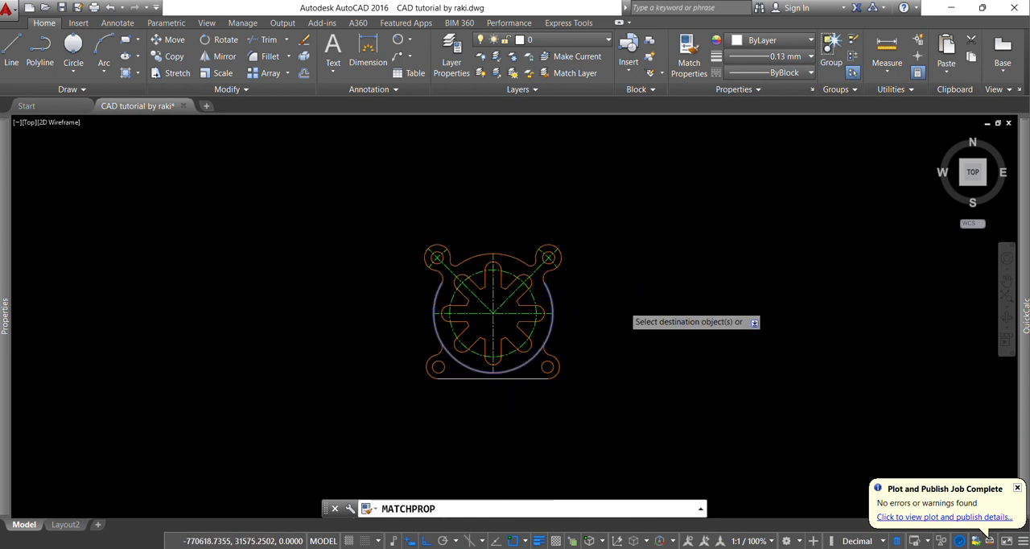
key("Escape")
key("Escape")
key("Escape")
scroll(527, 388, "up", 2)
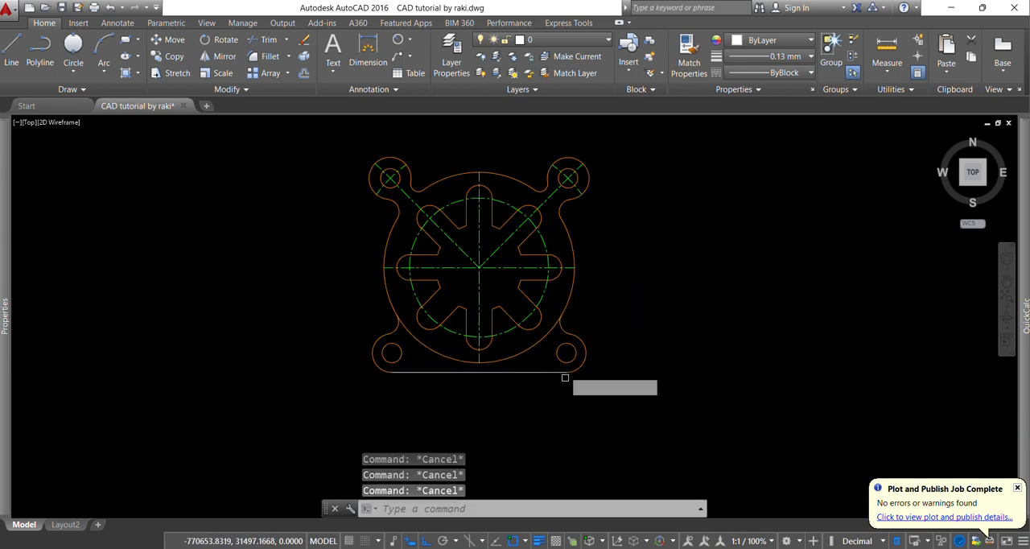
Match the orange outline's properties onto the straight bottom line between the lower lugs
key("Return")
scroll(564, 378, "up", 2)
left_click(585, 362)
left_click(526, 352)
key("Escape")
key("Escape")
key("Escape")
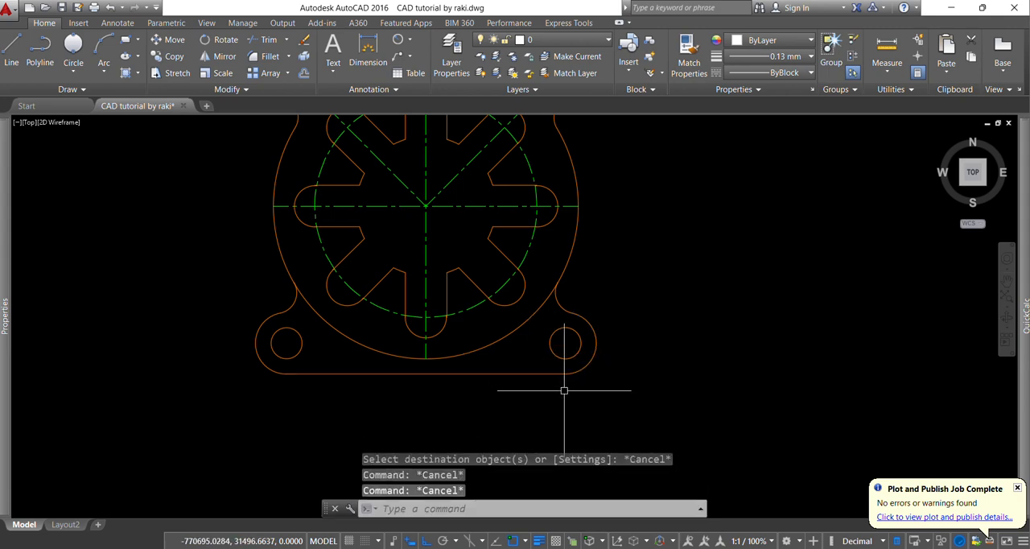
key("Escape")
scroll(564, 390, "down", 4)
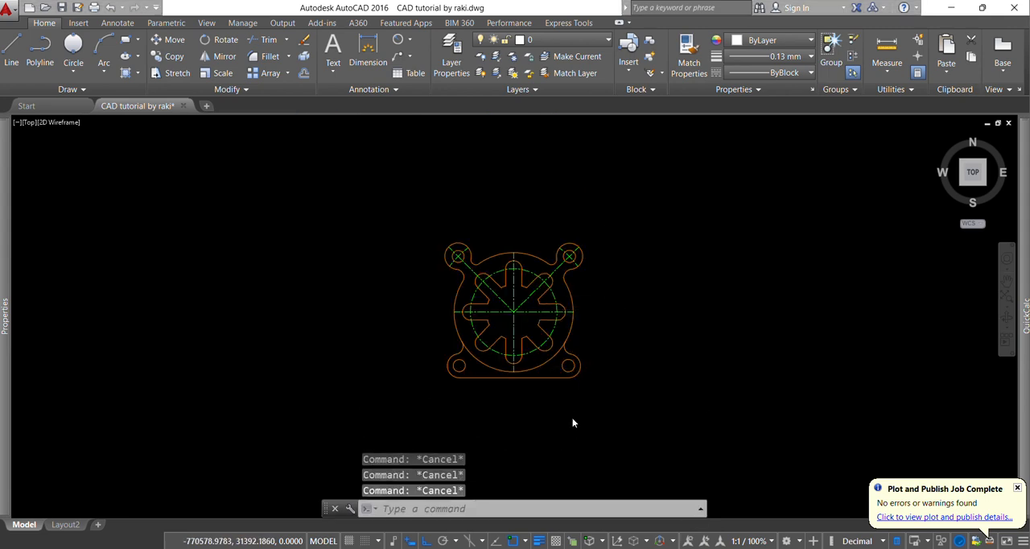
Consult the reference PDF's dimensions and add a diameter dimension to the large outer arc, placed right of the part
key("alt+Tab")
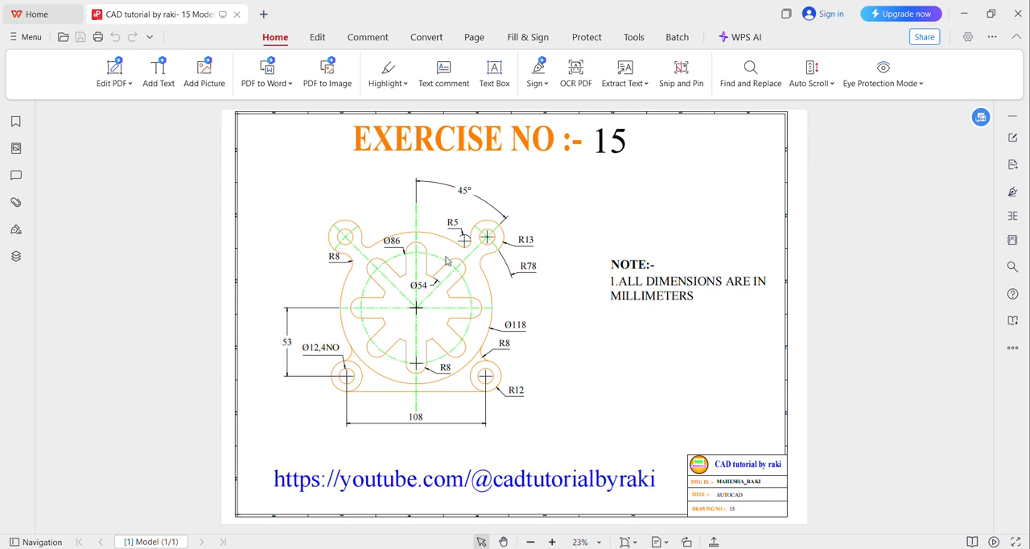
key("alt+Tab")
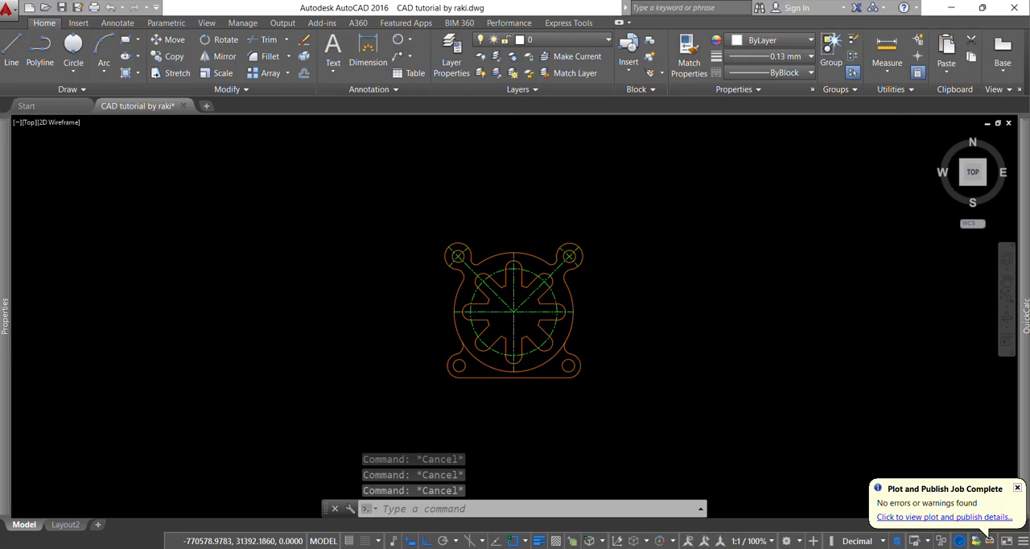
left_click(405, 39)
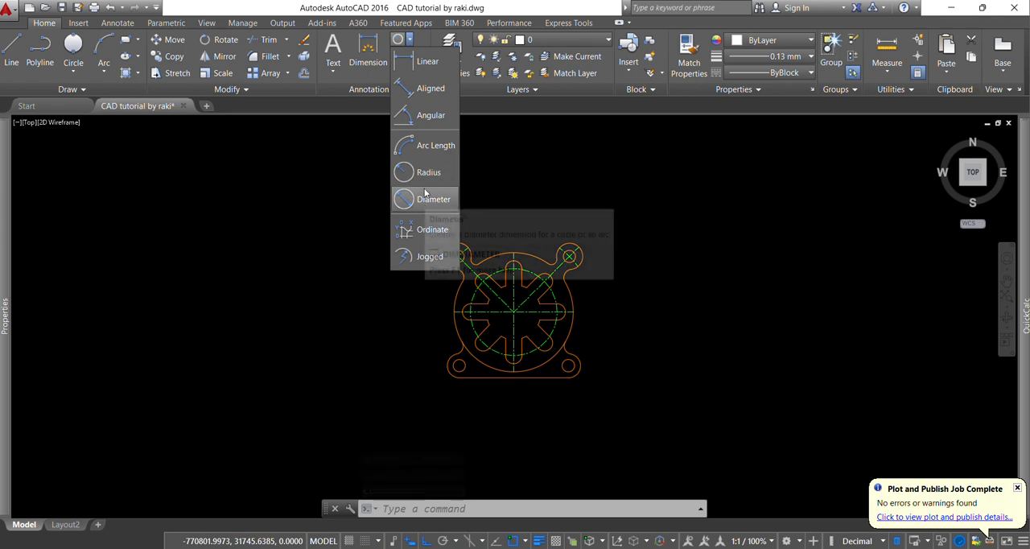
left_click(427, 198)
scroll(575, 314, "up", 5)
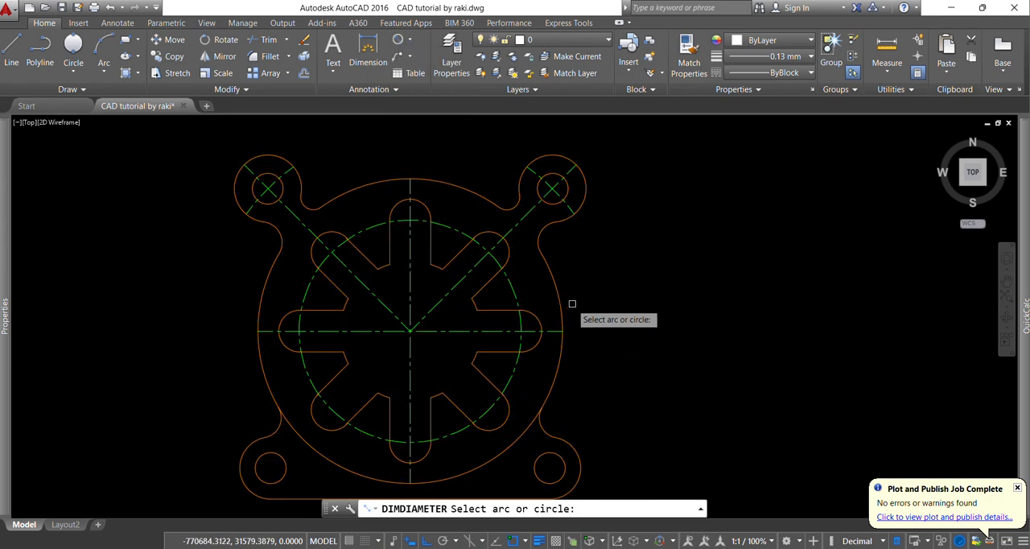
left_click(561, 324)
scroll(555, 322, "up", 2)
left_click(593, 282)
scroll(594, 282, "down", 4)
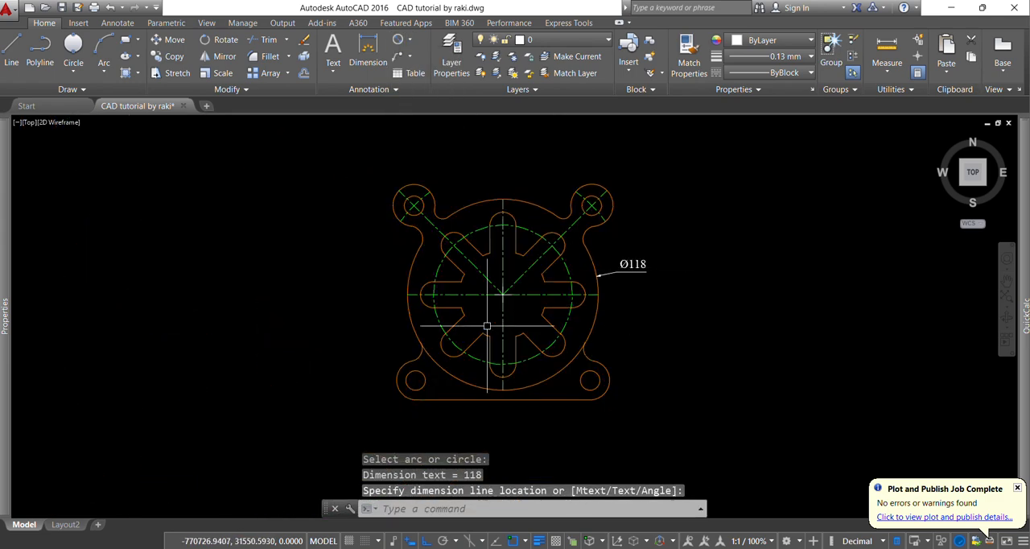
scroll(438, 333, "up", 2)
Add a diameter dimension to the green pitch circle, with its text outside the part at the lower left
key("Return")
left_click(454, 320)
scroll(438, 338, "up", 3)
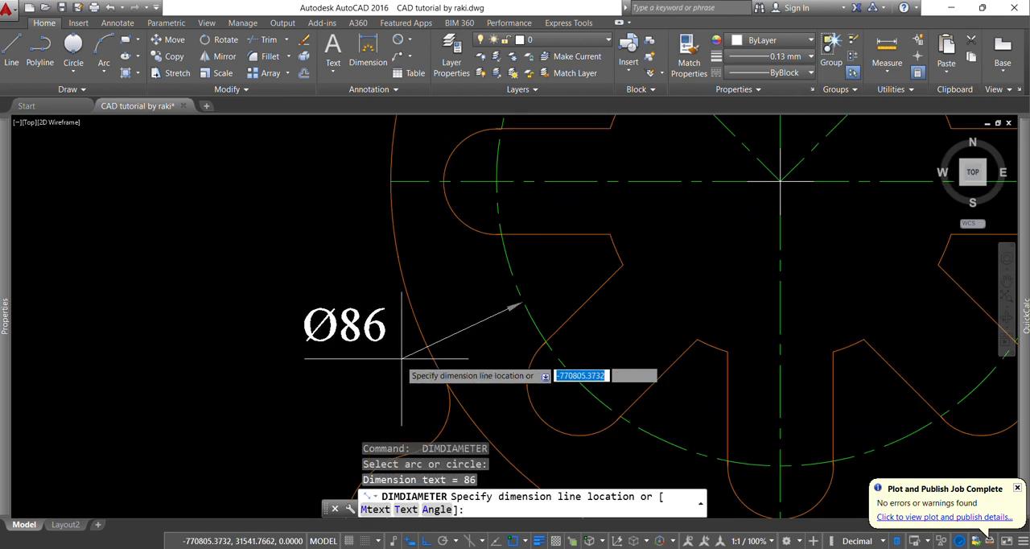
left_click(379, 349)
scroll(412, 334, "down", 2)
Add a diameter dimension to the short inner arc between the left and lower-left slots, with its text inside the part
key("Return")
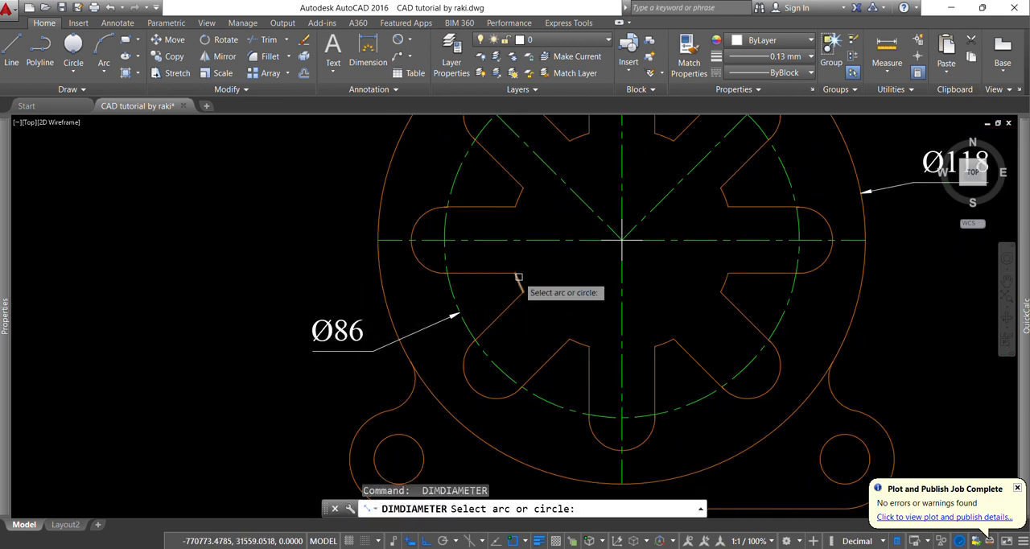
left_click(523, 294)
scroll(555, 286, "up", 2)
left_click(556, 284)
scroll(471, 316, "down", 5)
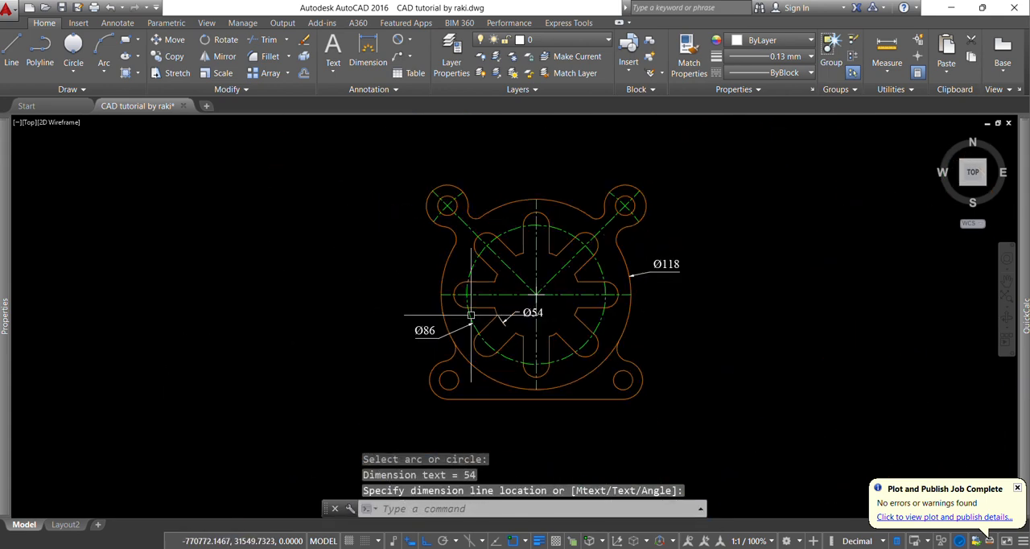
Add a diameter dimension to the lower-right lug hole, with its text above and to the right of the lug
key("Return")
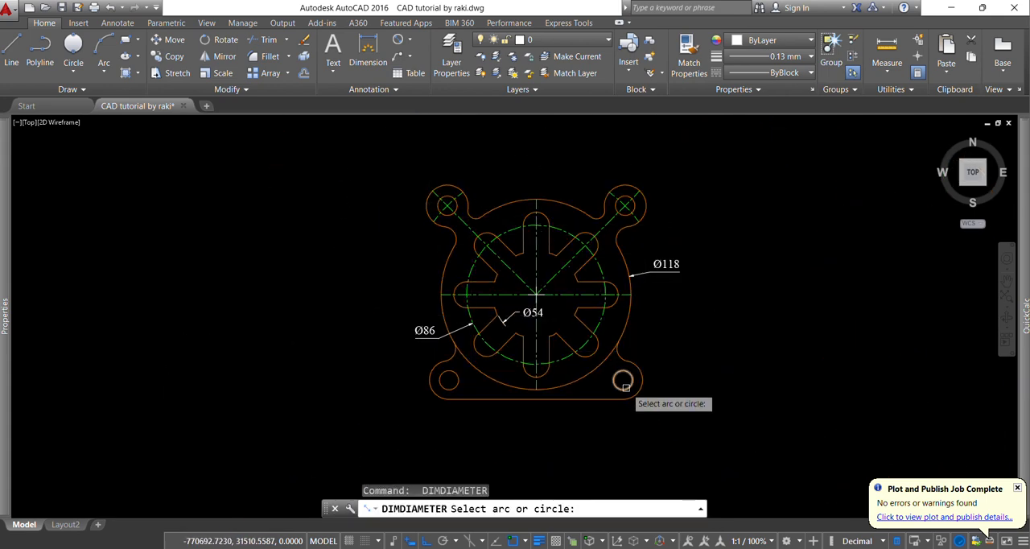
left_click(627, 388)
scroll(649, 349, "up", 4)
left_click(687, 351)
key("Escape")
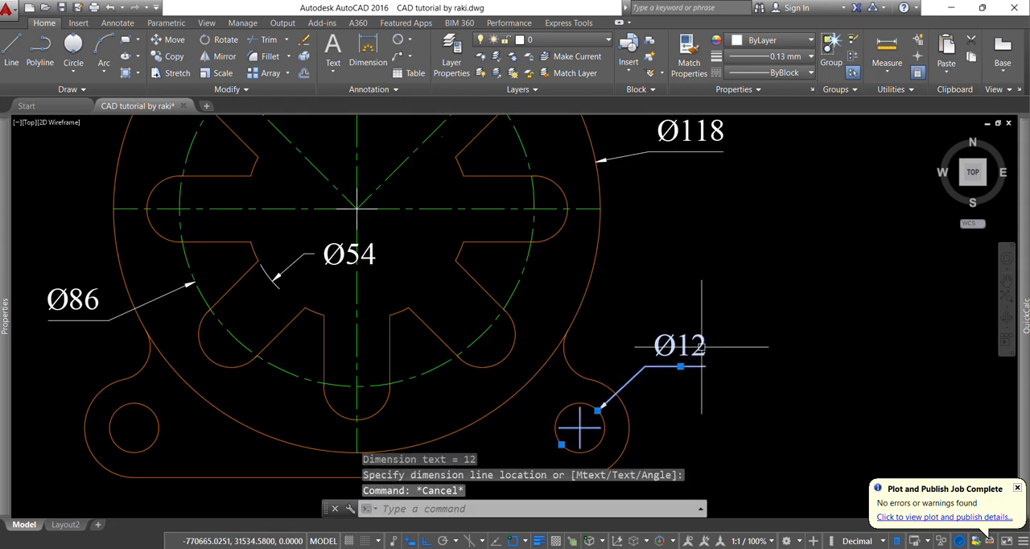
Change the lower-right hole's dimension text to read Ø12,4nos
double_click(679, 346)
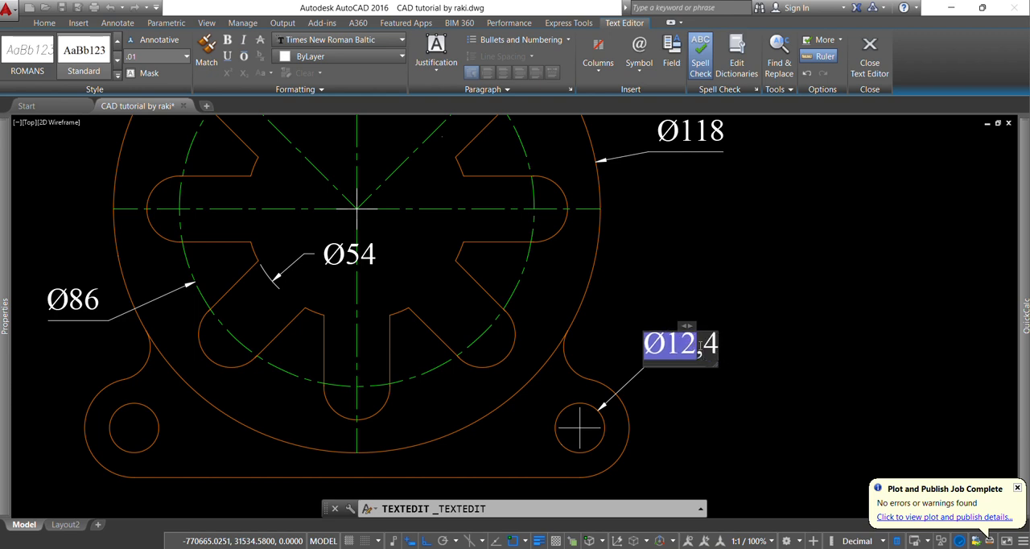
scroll(593, 425, "down", 4)
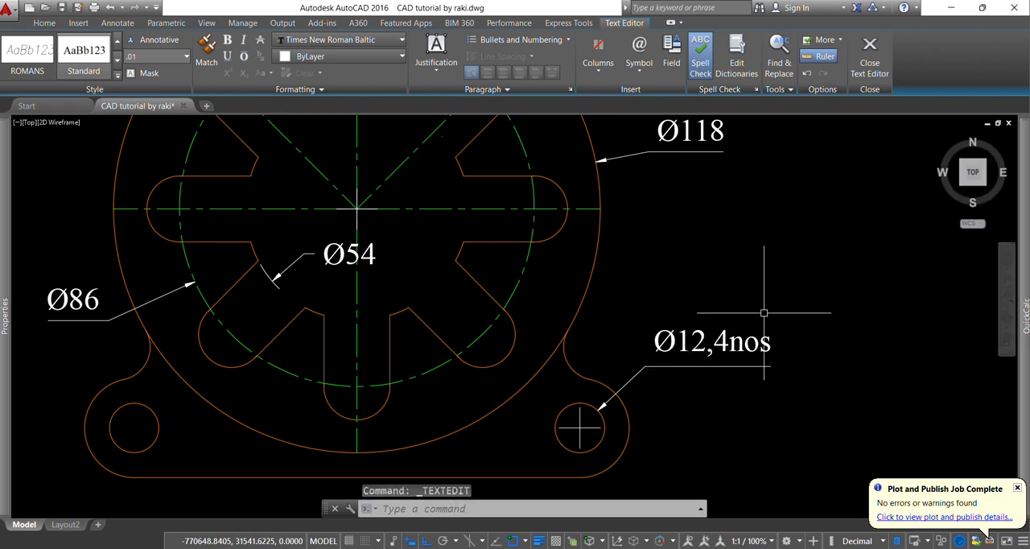
key("Escape")
key("Escape")
Add a radius dimension to the outer arc of the lower-left lug, with its text below and to the left
left_click(411, 40)
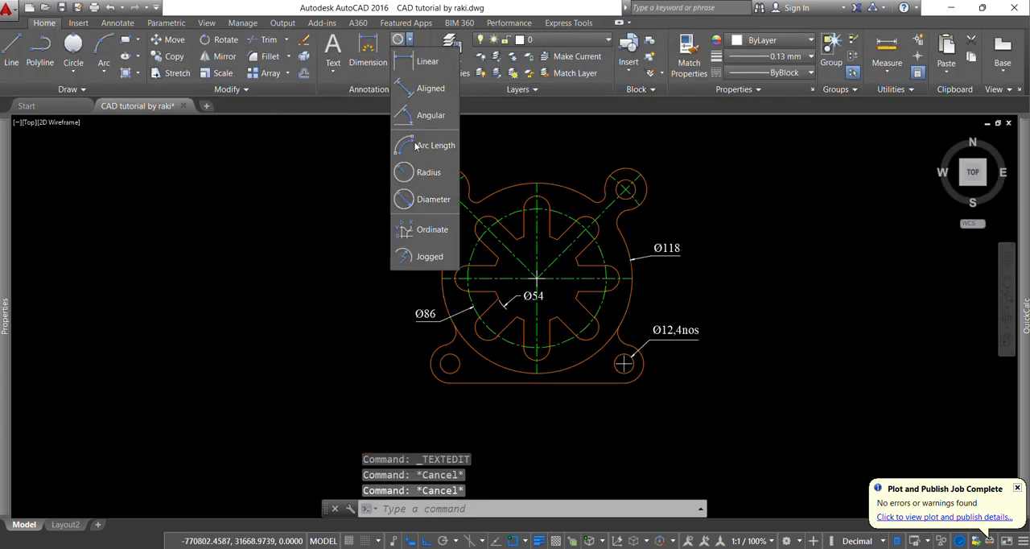
left_click(413, 180)
scroll(433, 365, "up", 4)
left_click(419, 306)
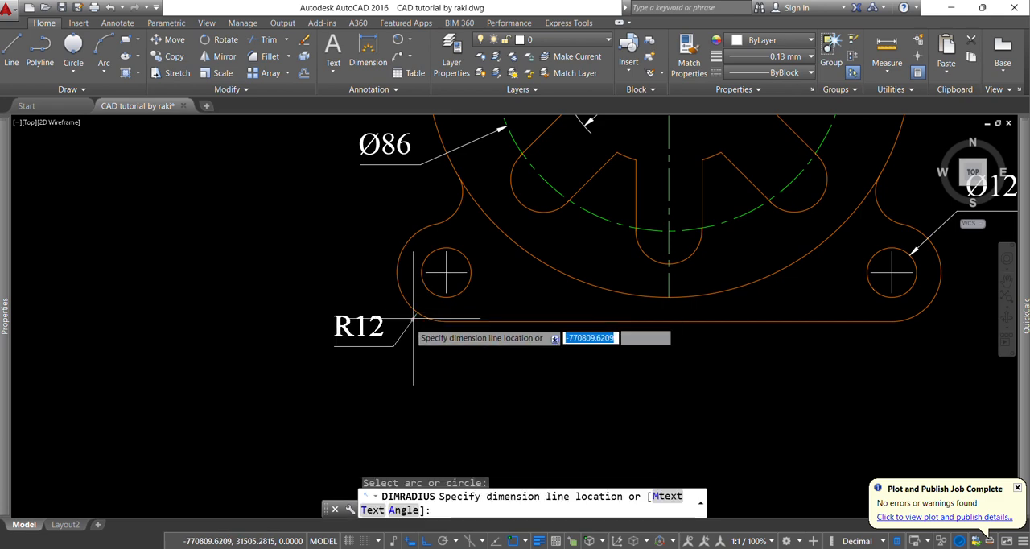
left_click(364, 326)
scroll(404, 370, "down", 4)
Add a radius dimension to the outer arc of the upper-left lug, with its text outside to the left
key("Return")
scroll(400, 165, "up", 4)
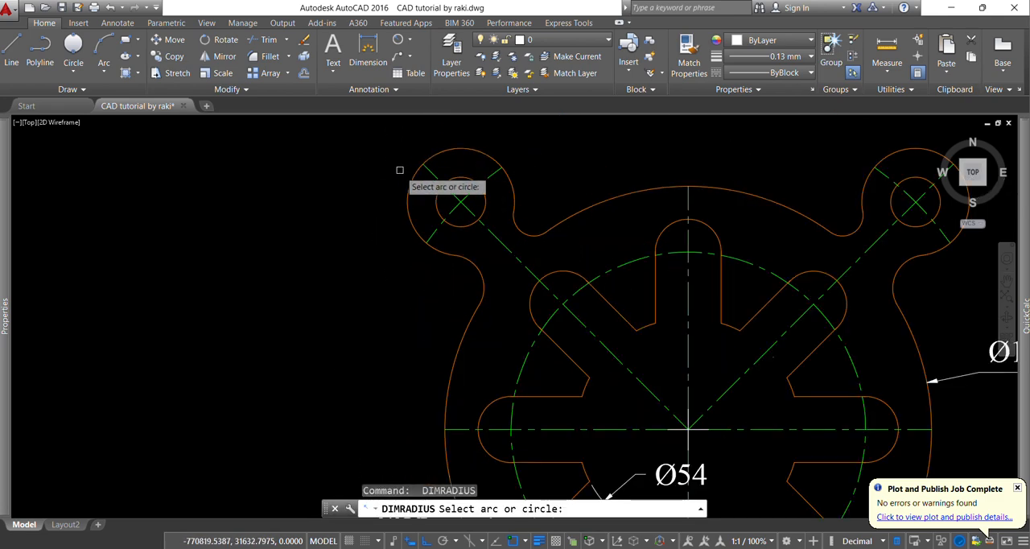
left_click(407, 185)
left_click(378, 219)
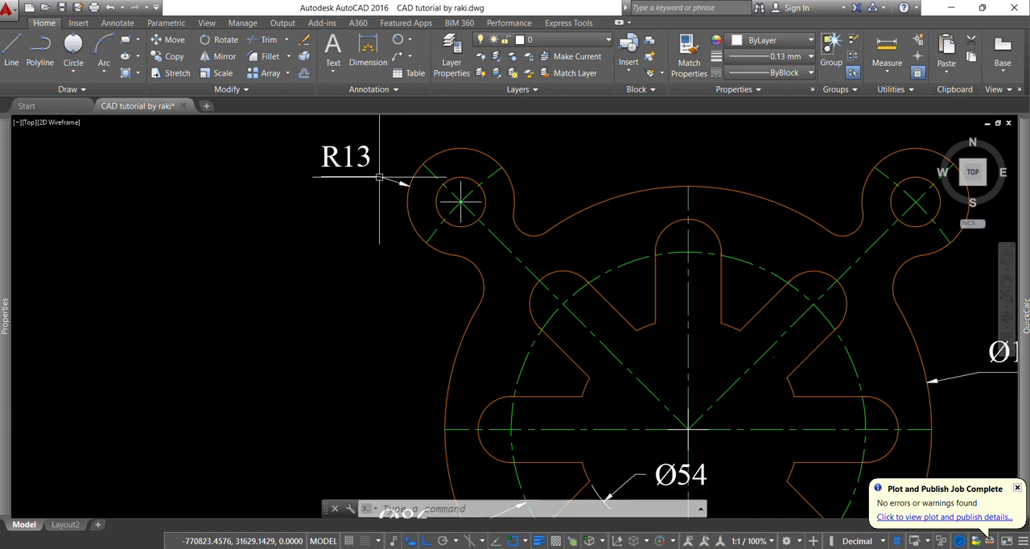
scroll(407, 231, "down", 4)
left_click(409, 41)
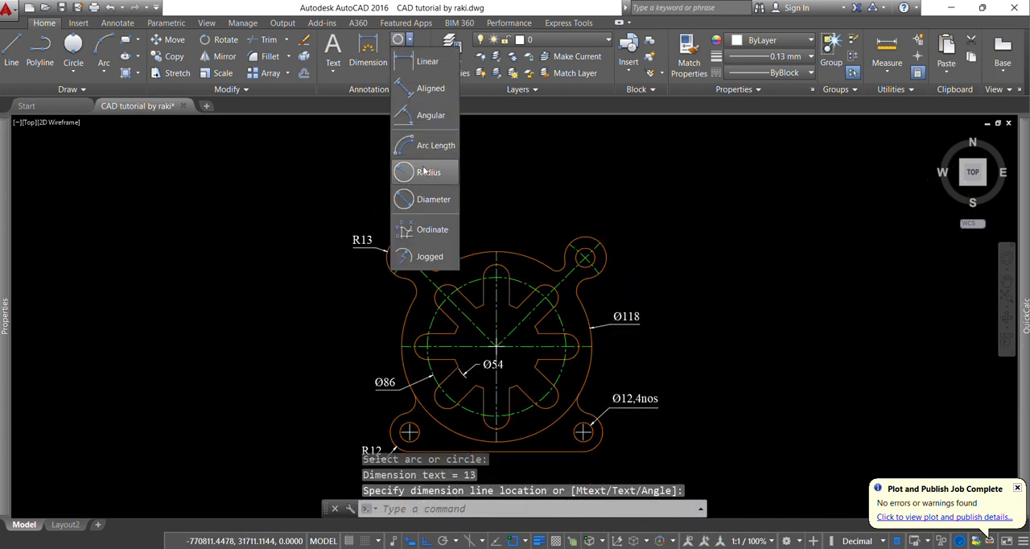
left_click(427, 197)
key("Escape")
key("Escape")
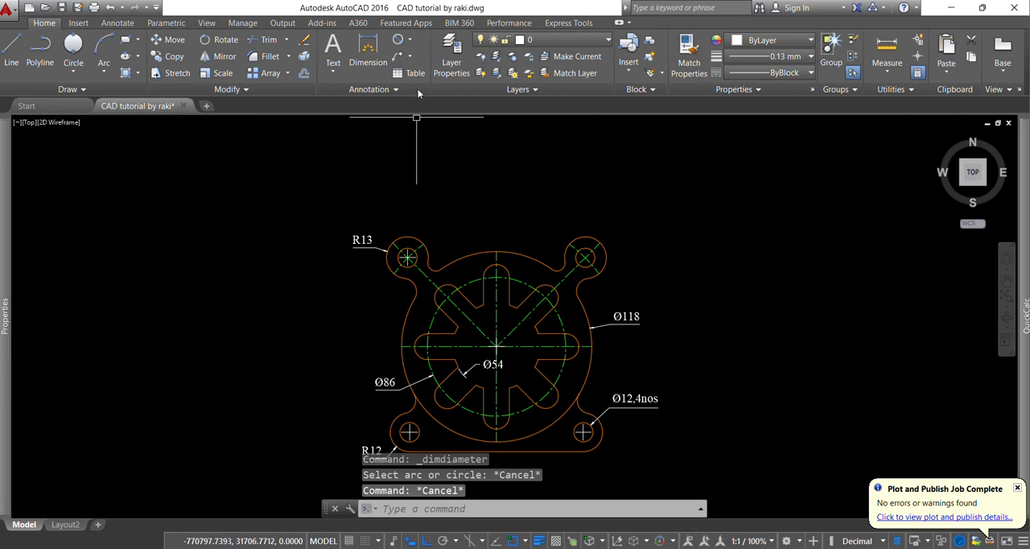
Add an angular dimension between the vertical centreline and the upper-right diagonal centreline, placed above the part
left_click(411, 42)
left_click(422, 116)
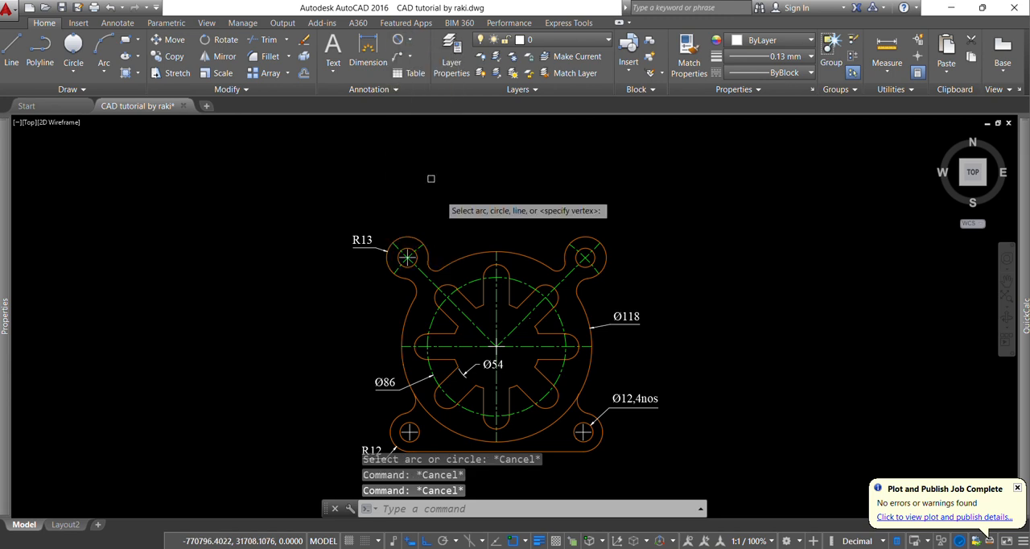
scroll(496, 262, "up", 2)
left_click(497, 279)
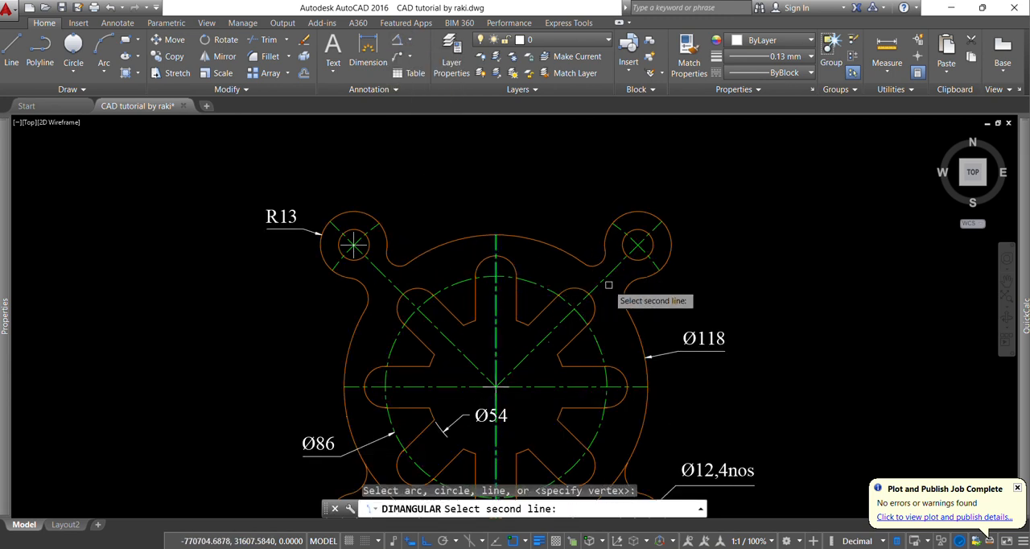
left_click(608, 284)
left_click(602, 190)
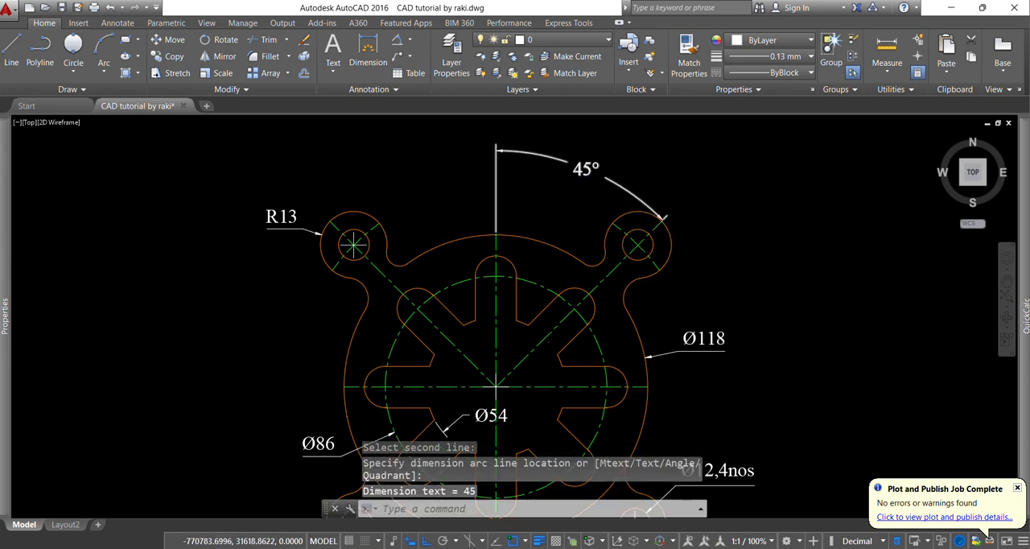
Add an angular dimension between the upper-left diagonal and vertical centrelines, level with the existing angular dimension
key("Return")
left_click(402, 284)
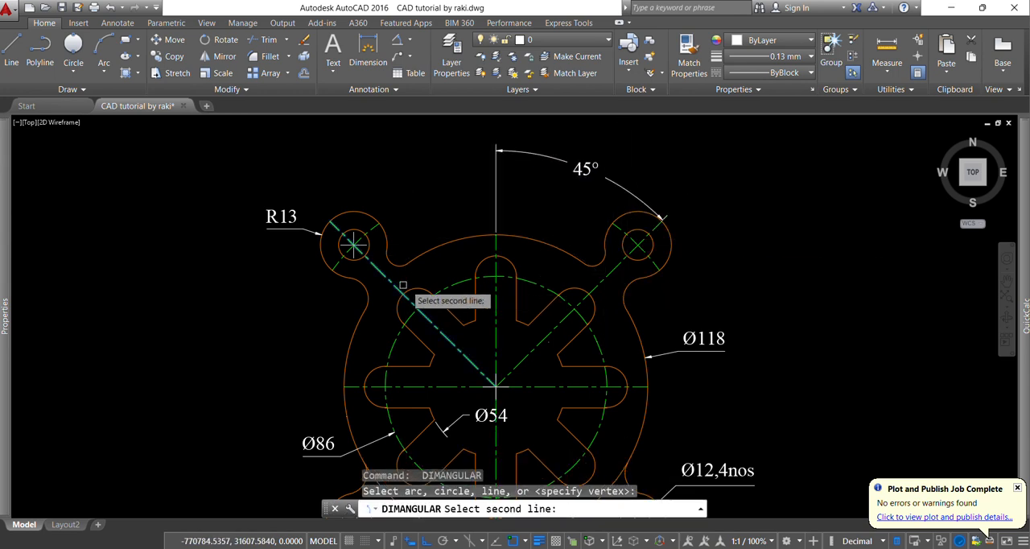
left_click(494, 296)
left_click(490, 150)
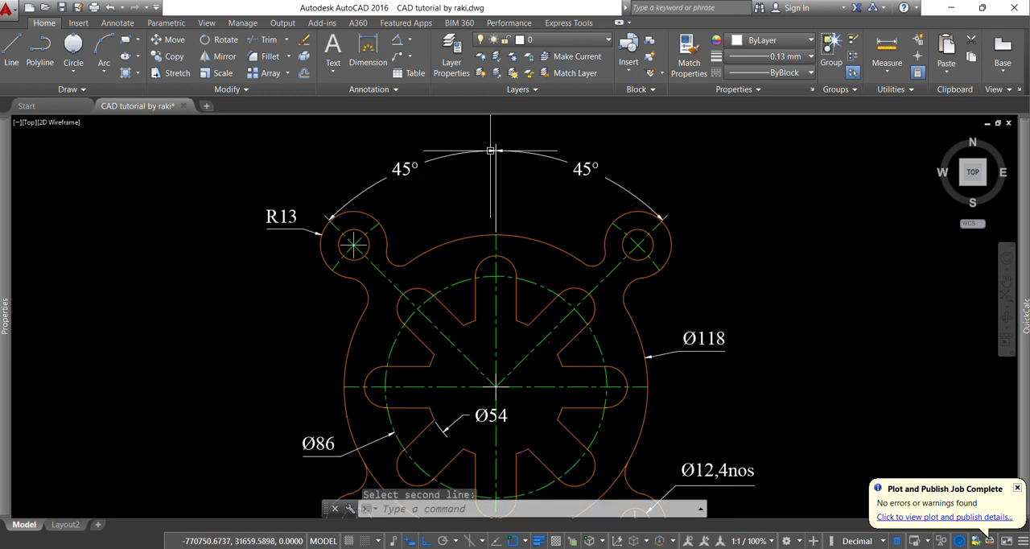
Add a radius dimension to the rounded end of the top slot, with its text above and to the right
left_click(411, 41)
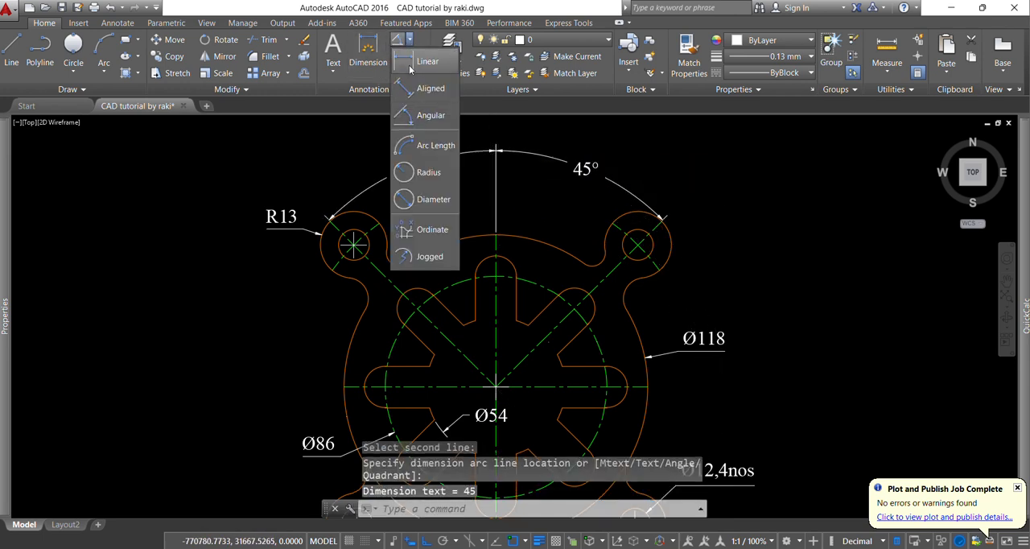
left_click(422, 174)
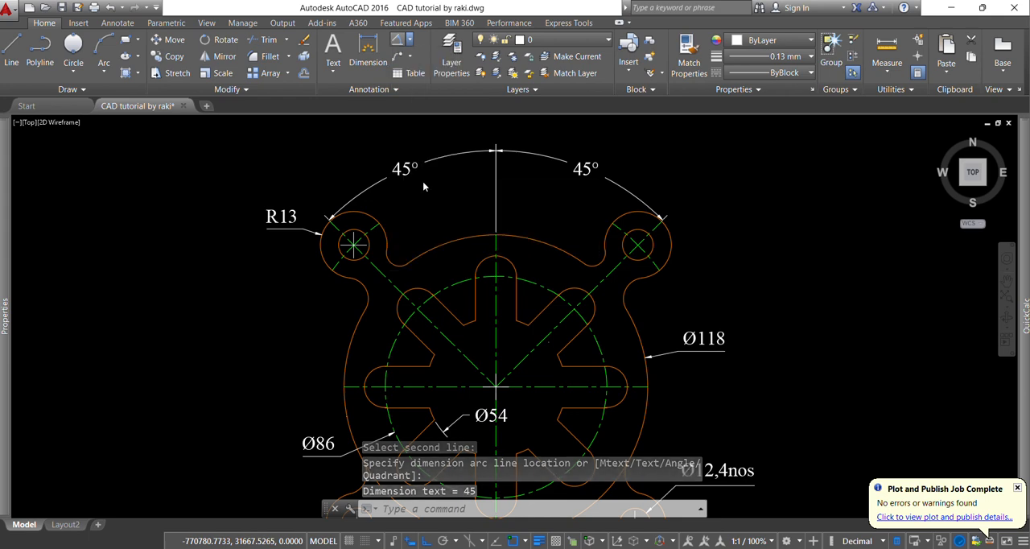
left_click(505, 262)
scroll(506, 220, "up", 4)
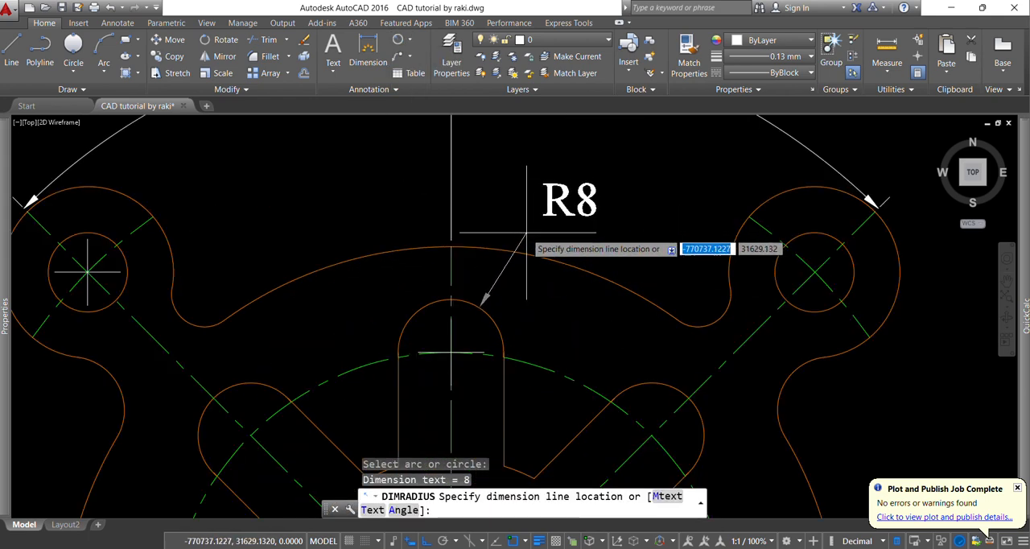
left_click(501, 229)
key("Escape")
key("Escape")
key("Escape")
scroll(501, 226, "down", 6)
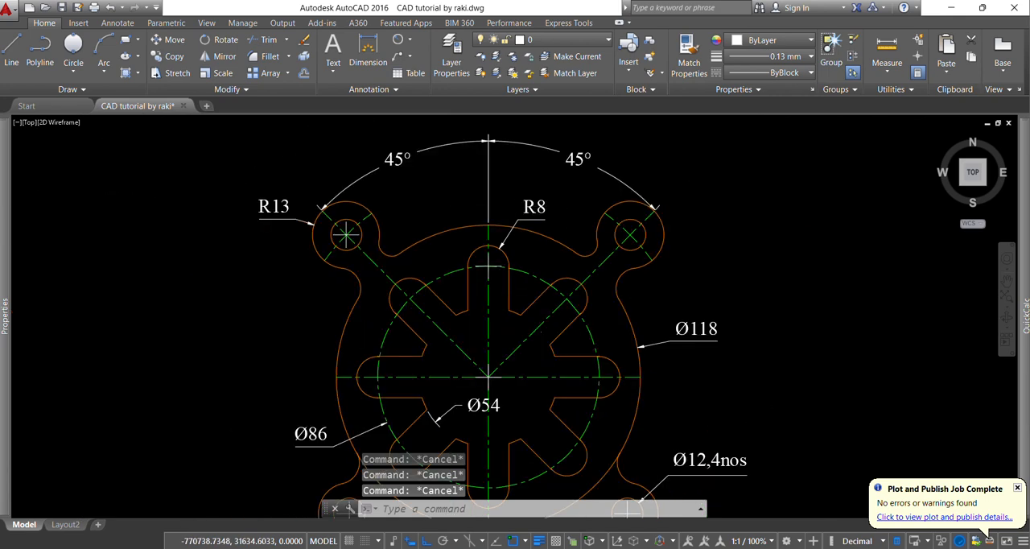
Add a horizontal linear dimension between the centres of the two lower lug holes, placed below the part
left_click(411, 41)
left_click(423, 58)
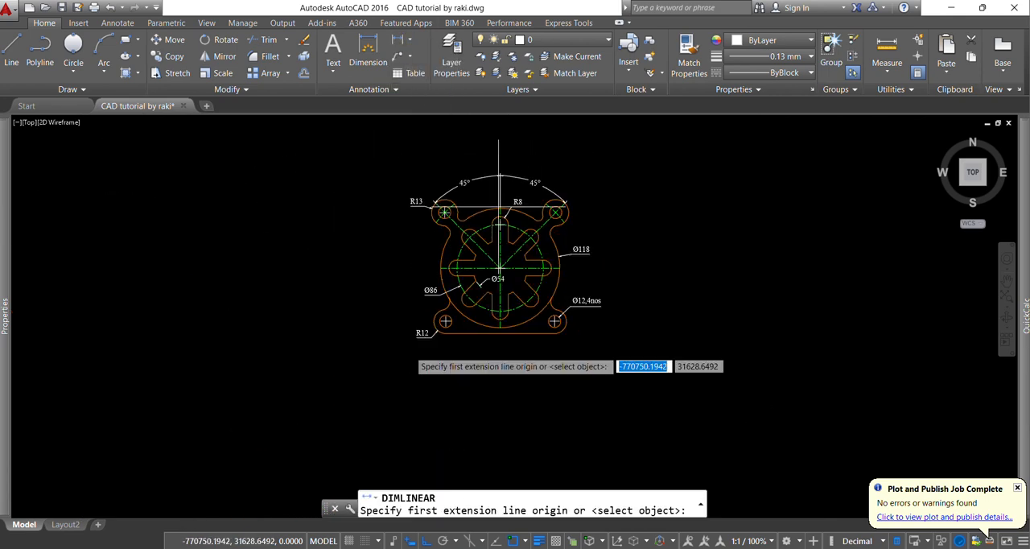
scroll(497, 266, "up", 4)
left_click(506, 259)
scroll(611, 273, "down", 3)
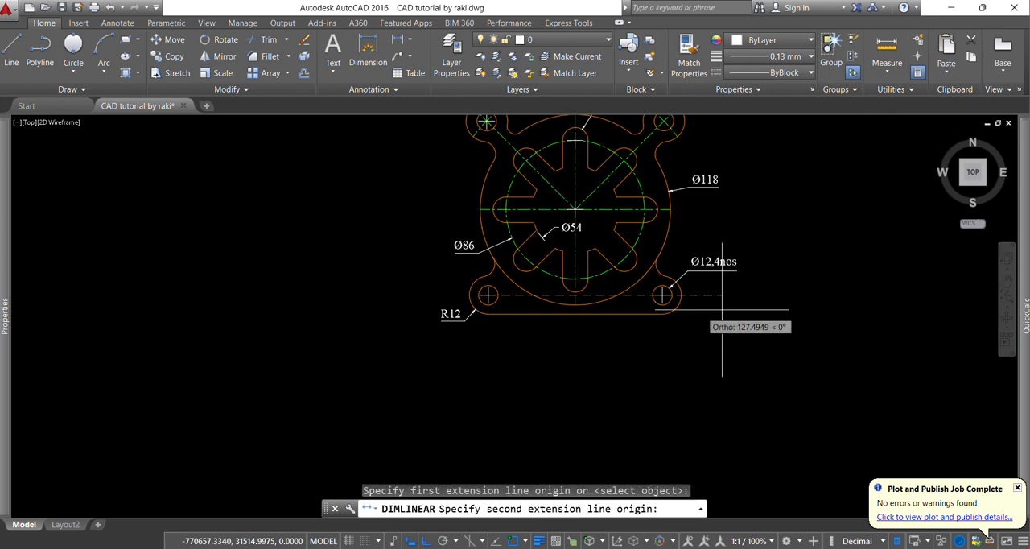
scroll(628, 293, "up", 1)
left_click(616, 287)
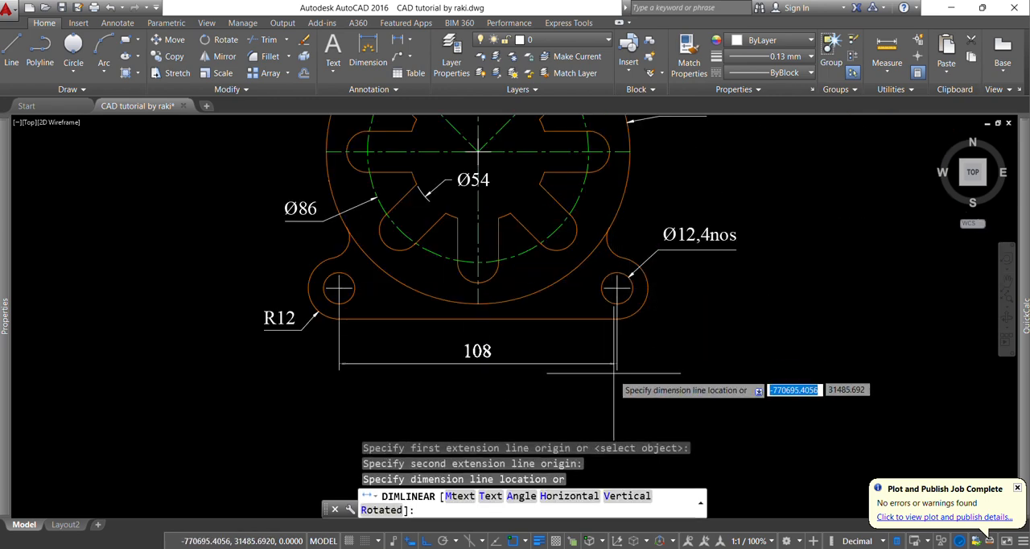
left_click(613, 375)
scroll(699, 269, "down", 3)
Add a vertical linear dimension from the horizontal centreline to the lower-left hole's centre, placed to the left of the part
key("Return")
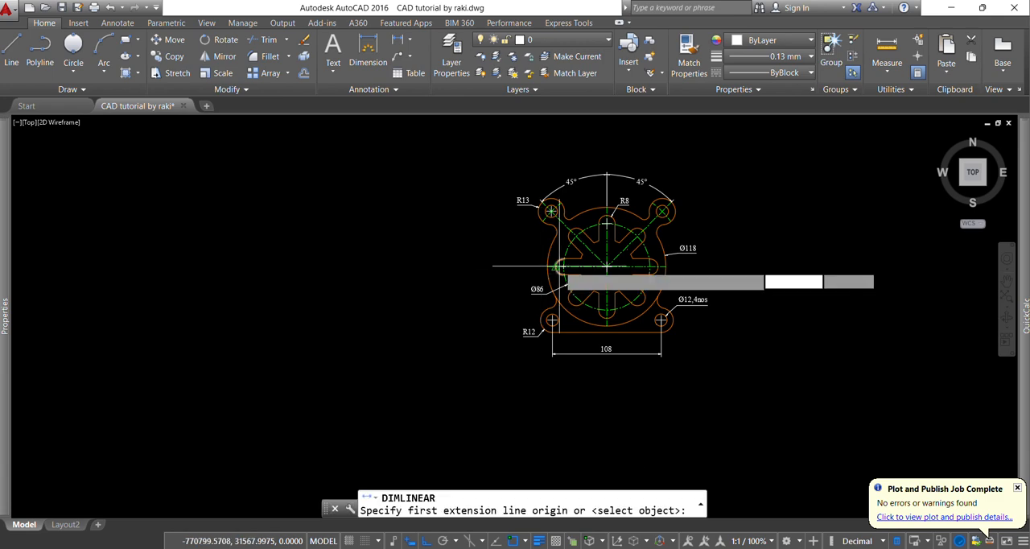
scroll(551, 245, "up", 5)
left_click(551, 244)
middle_click_drag(563, 354, 555, 219)
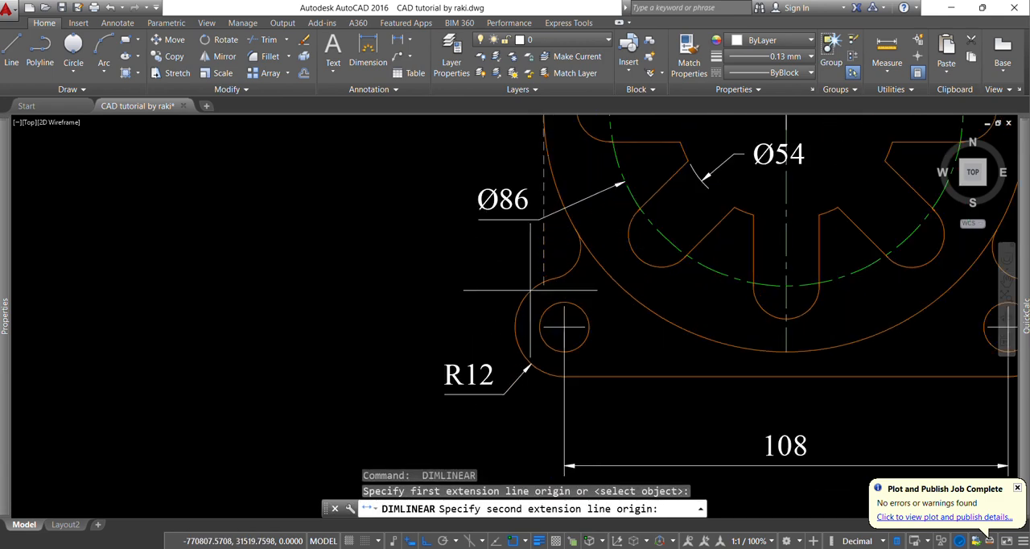
left_click(563, 326)
middle_click_drag(483, 257, 513, 284)
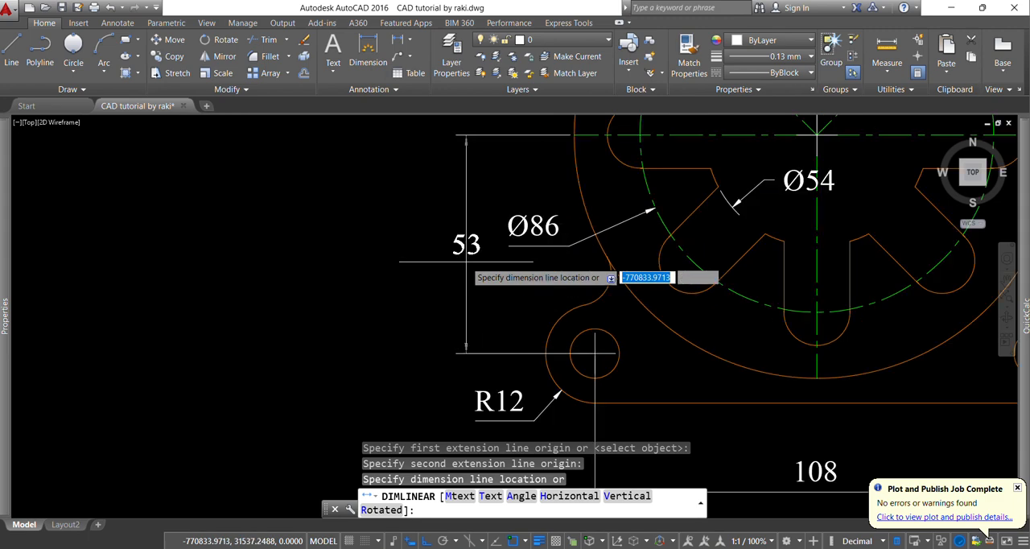
left_click(466, 274)
key("Escape")
key("Escape")
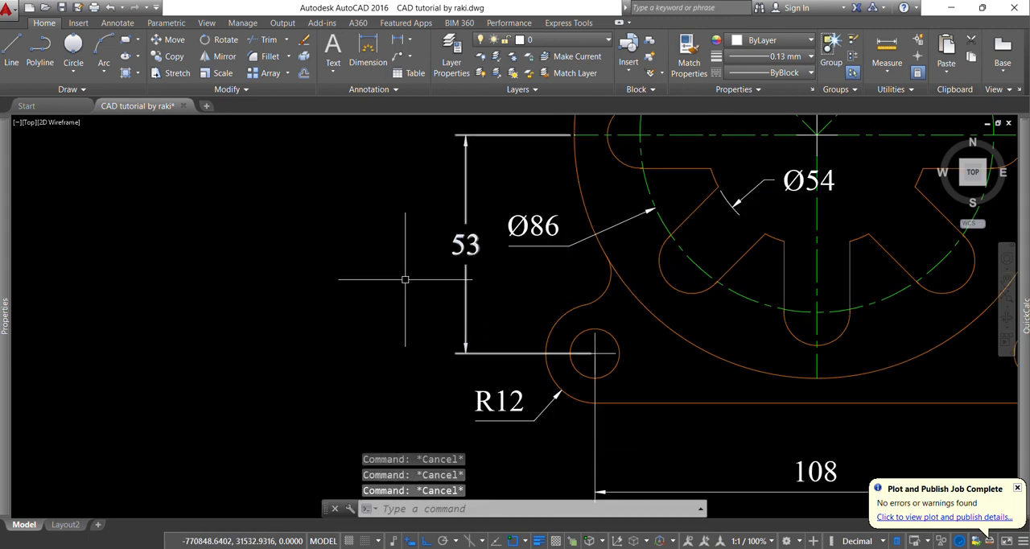
Review the dimensioned part and compare it with the Exercise No. 15 reference drawing in WPS PDF
scroll(376, 290, "down", 3)
scroll(563, 229, "up", 1)
middle_click_drag(612, 241, 594, 298)
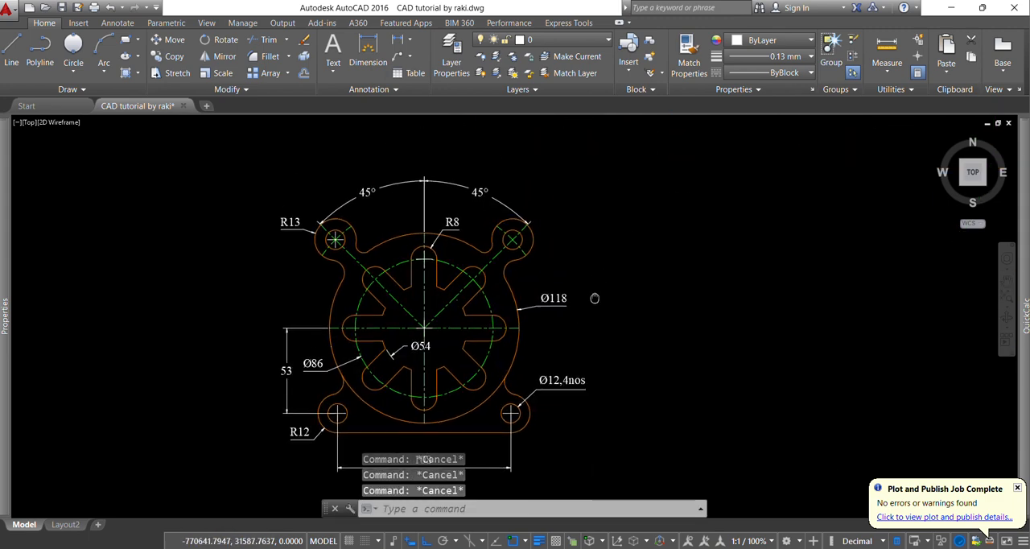
scroll(473, 308, "down", 2)
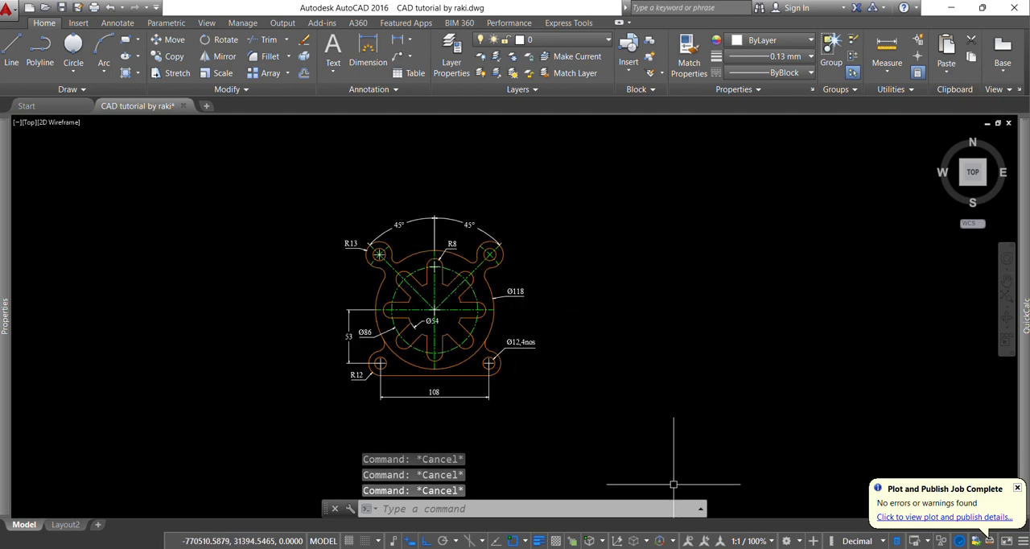
key("alt+Tab")
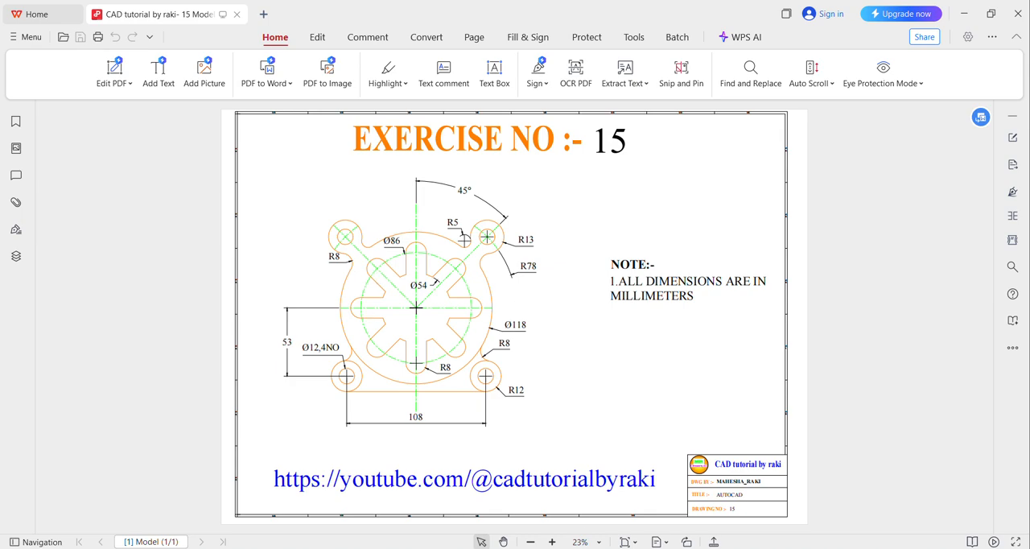
key("alt+Tab")
With Ortho off, draw a two-segment tick mark to the right of the part, with a short first stroke about 54 mm long
type("l")
key("Return")
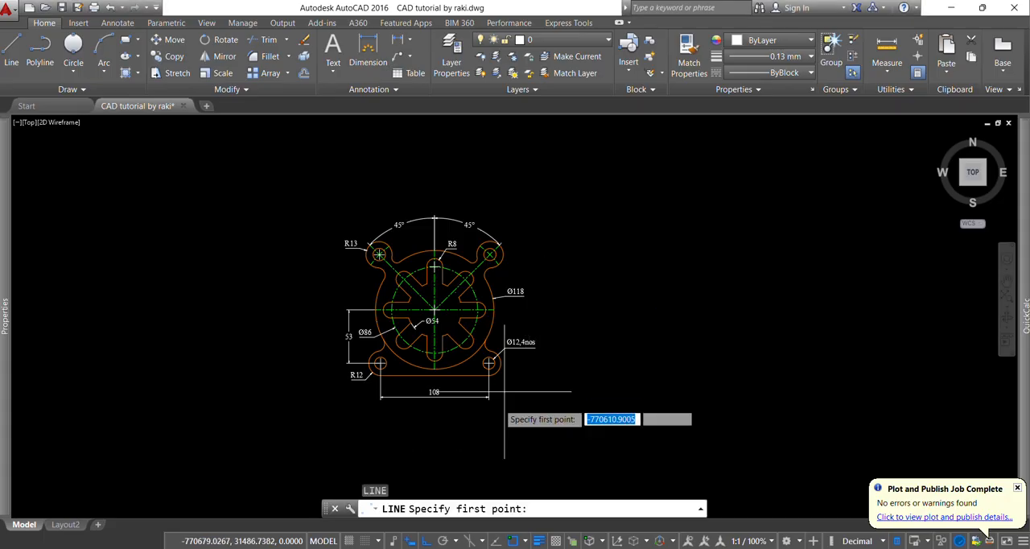
key("F8")
left_click(579, 317)
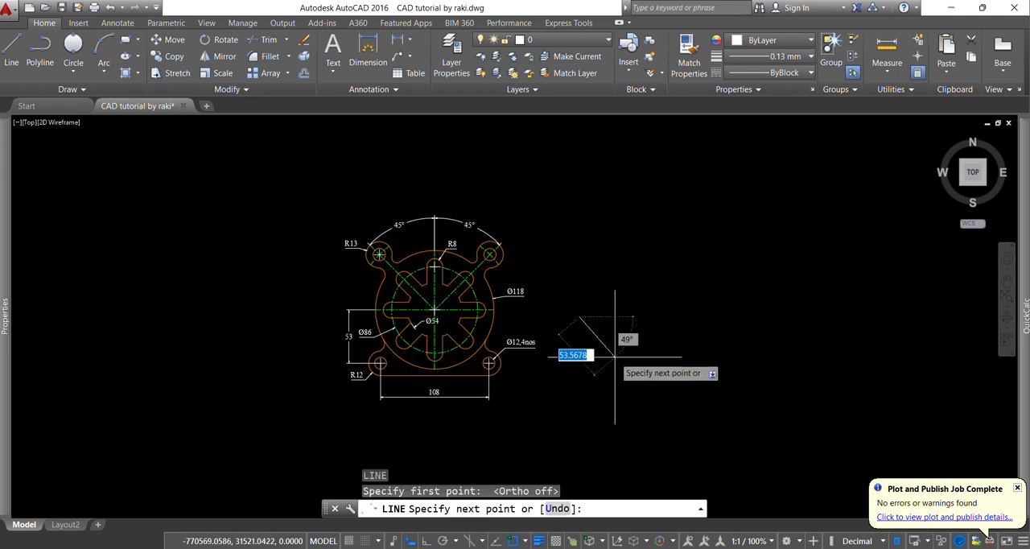
left_click(615, 357)
left_click(804, 197)
key("Escape")
key("Escape")
key("Escape")
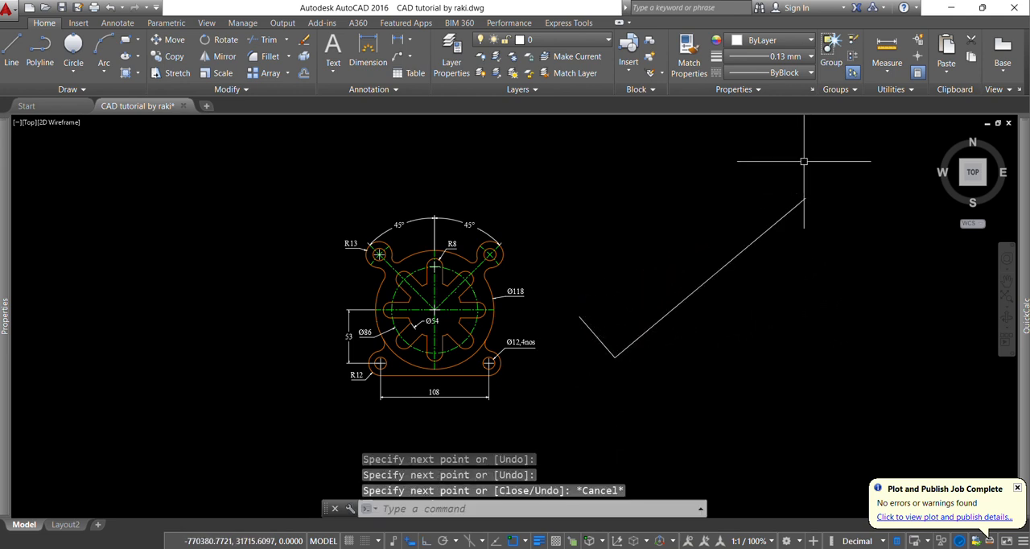